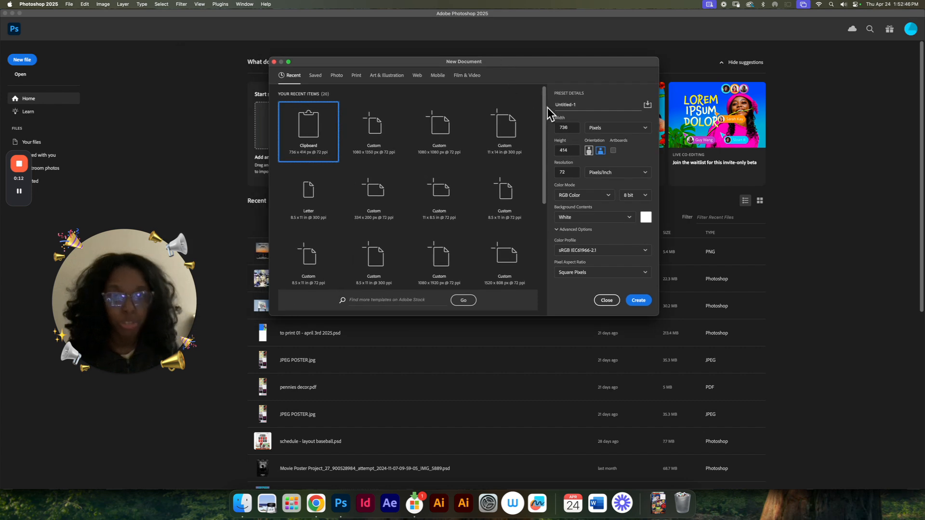
# Step: Create a new document 1280 pixels wide and 720 pixels high at 72 pixels/inch with a white background
pyautogui.doubleClick(574, 125)
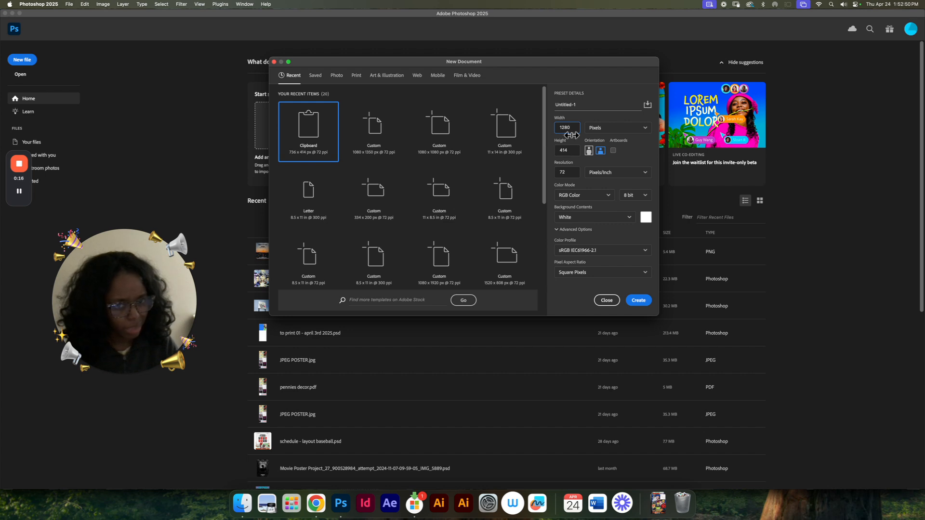
pyautogui.write('720')
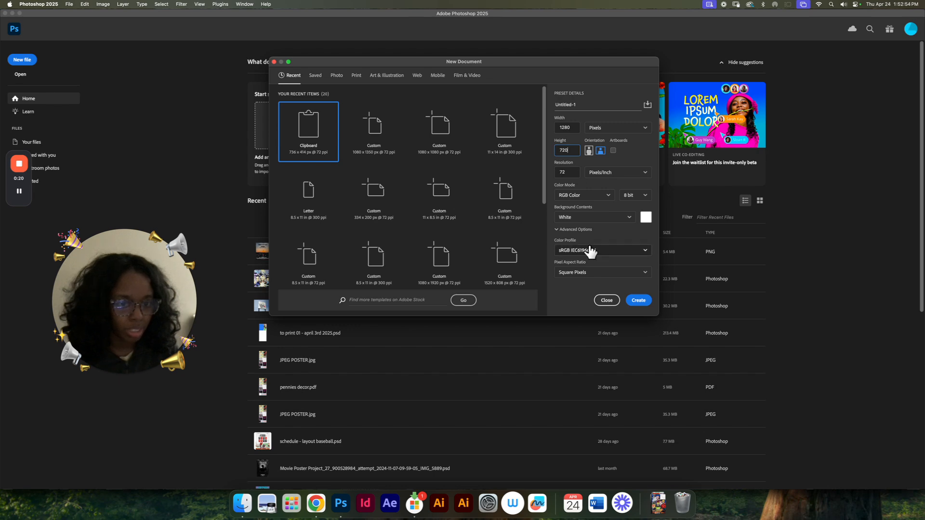
pyautogui.click(638, 301)
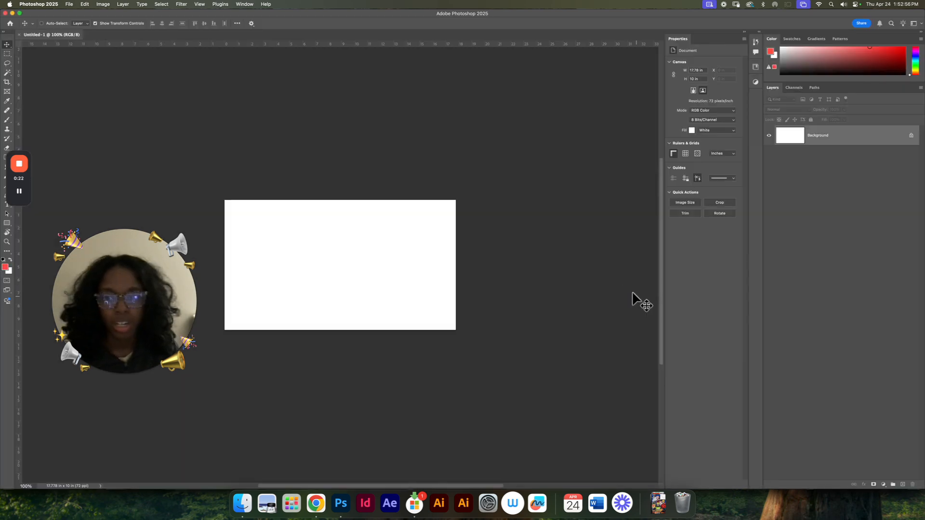
# Step: Paste the copied Mount Fuji thumbnail into the document and convert its layer to a Smart Object
pyautogui.press('super+v')
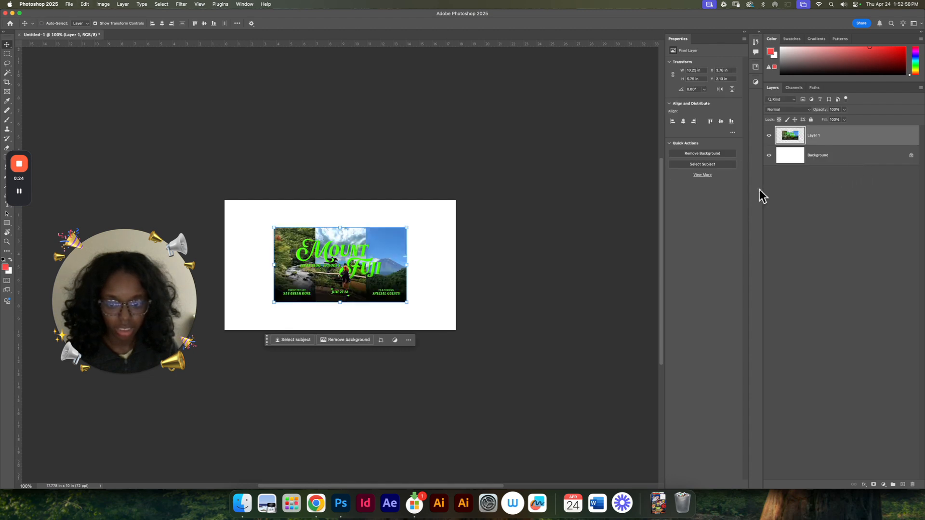
pyautogui.rightClick(844, 132)
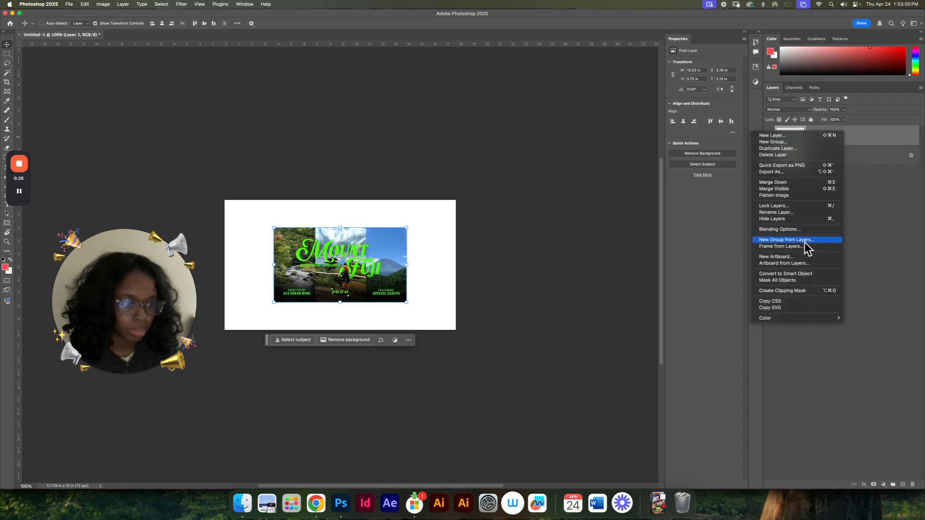
pyautogui.click(807, 273)
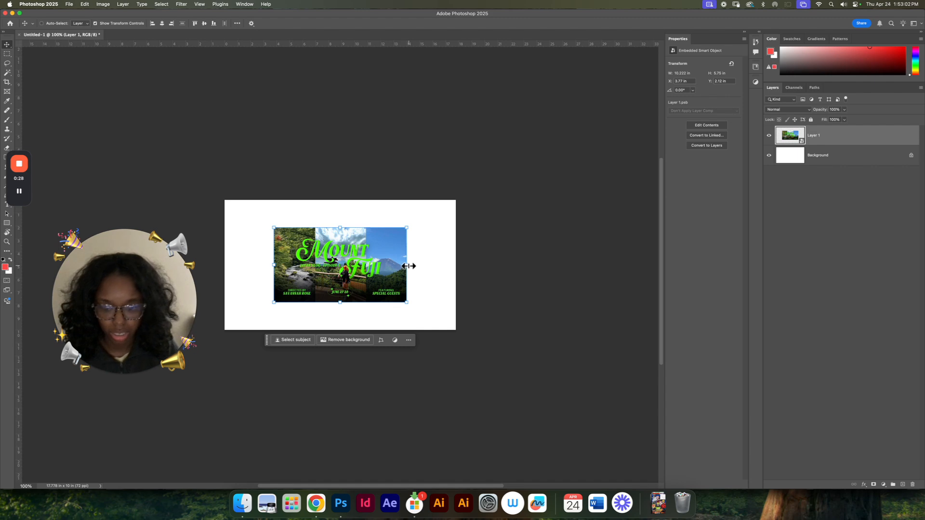
pyautogui.moveTo(408, 265); pyautogui.dragTo(448, 262)
pyautogui.press('super+z')
pyautogui.press('super+z')
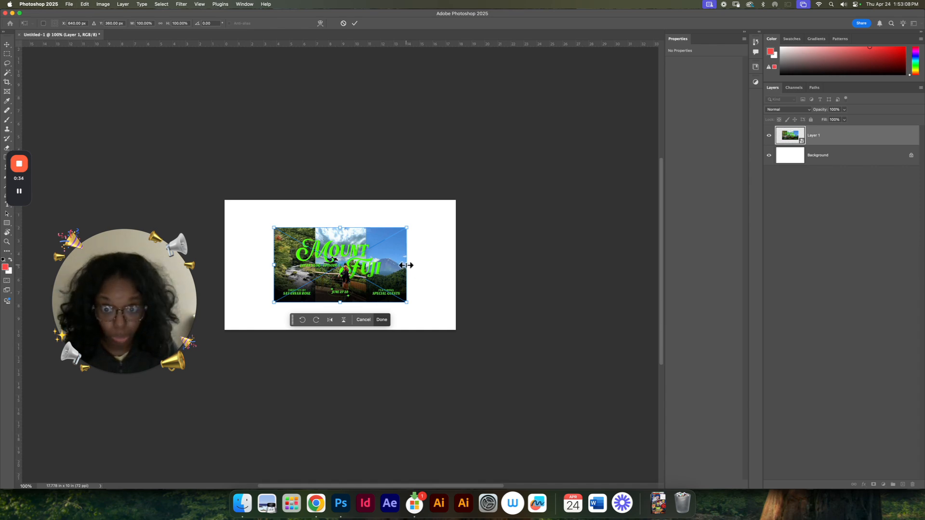
pyautogui.moveTo(407, 270); pyautogui.dragTo(449, 251)
pyautogui.press('super+z')
pyautogui.press('super+z')
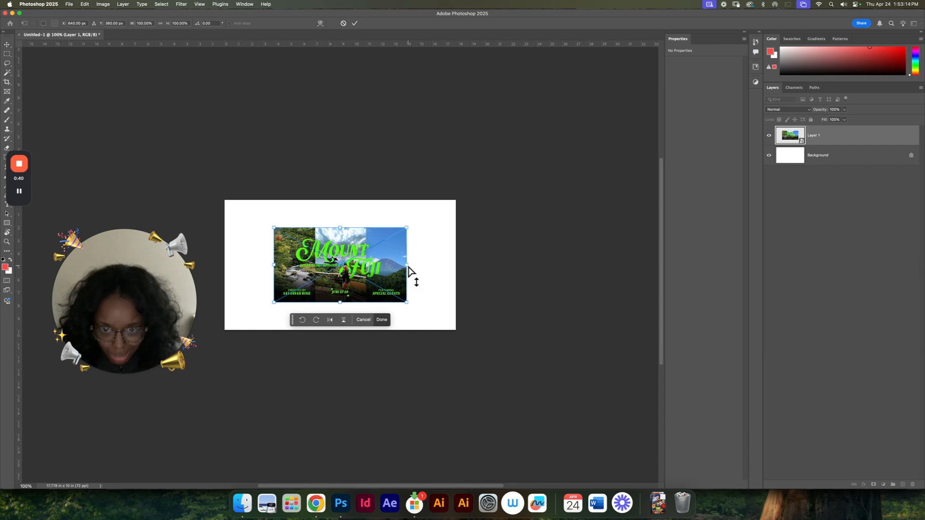
# Step: Scale the Mount Fuji thumbnail from its centre to about 174% so it fills the canvas, and lock its layer
pyautogui.moveTo(406, 265); pyautogui.dragTo(453, 259)
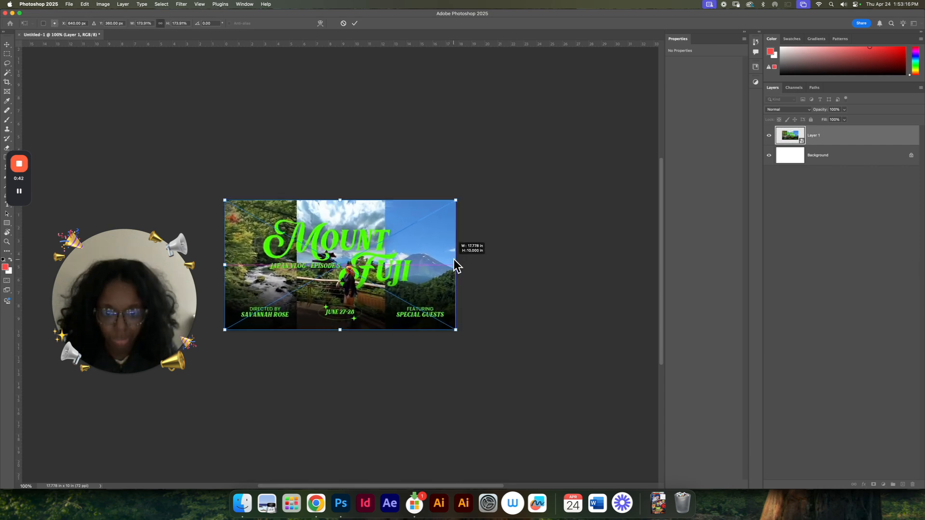
pyautogui.press('Return')
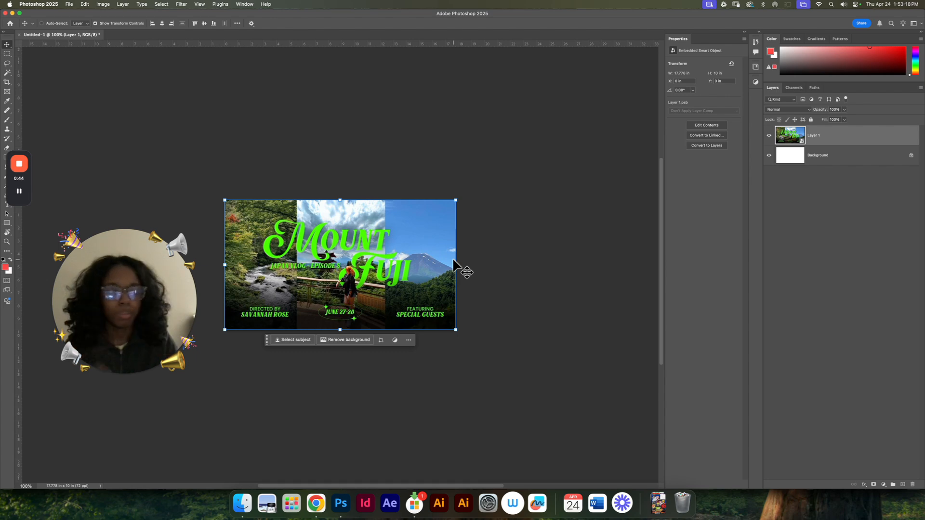
pyautogui.click(811, 120)
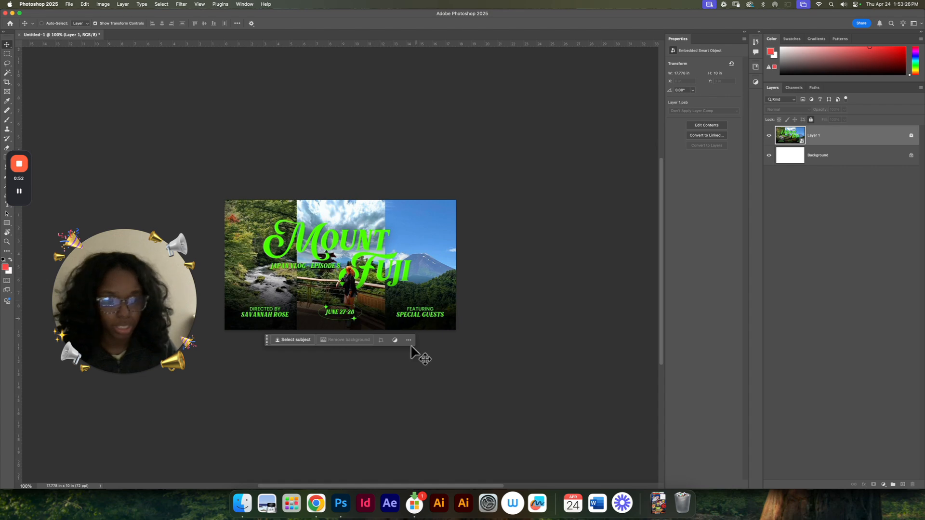
# Step: Switch to Chrome and run a Google image search for "mount fuji scenery" in a new tab
pyautogui.click(316, 503)
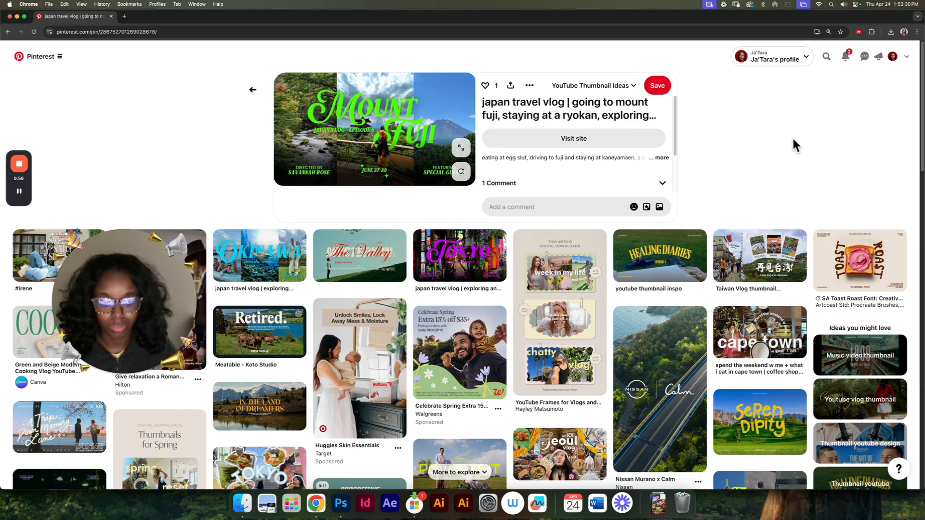
pyautogui.press('cmd+t')
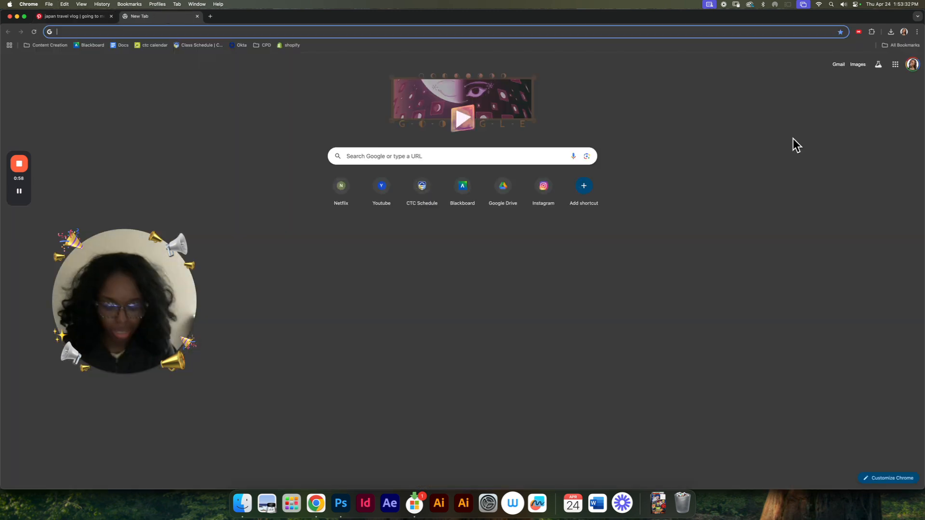
pyautogui.write('mount fi')
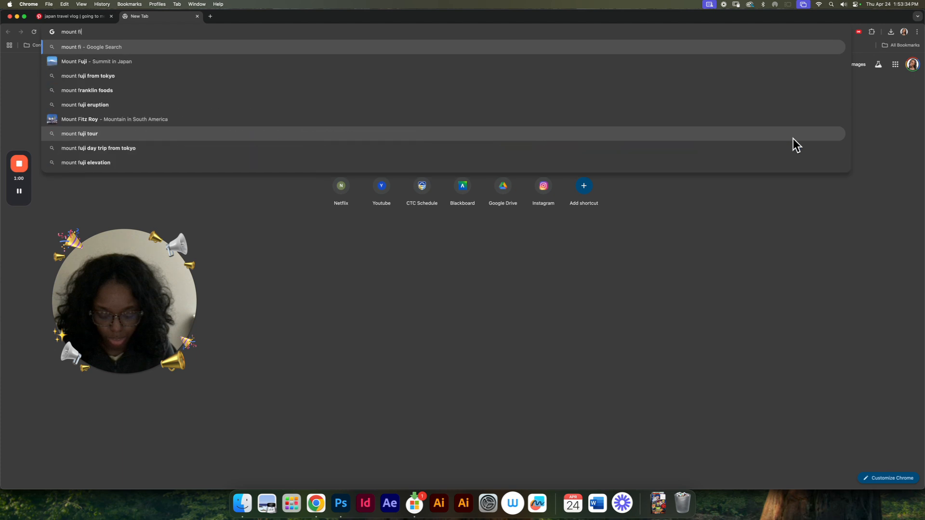
pyautogui.write('ji scene')
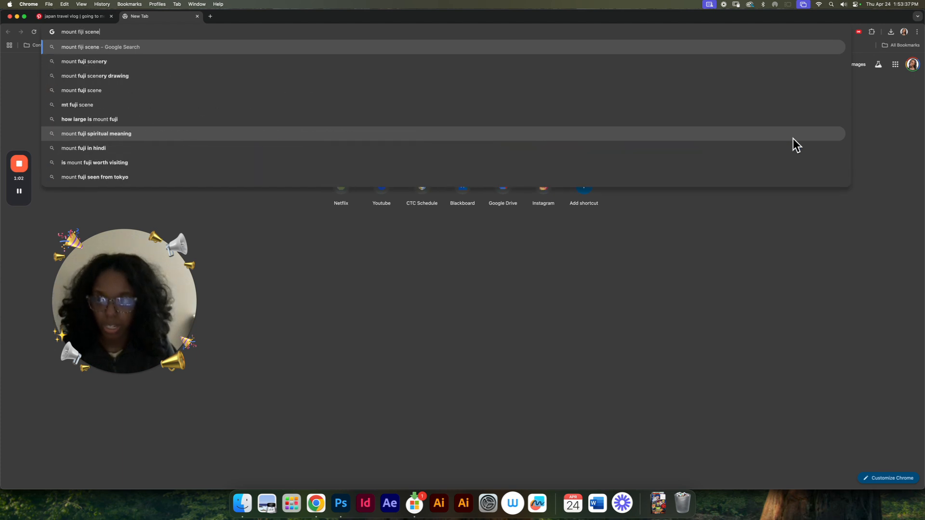
pyautogui.press('Down')
pyautogui.press('Return')
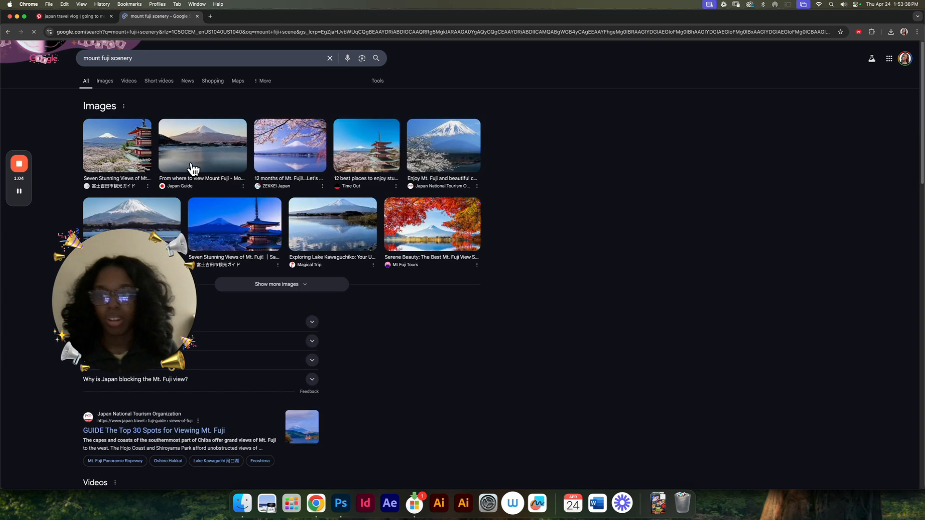
pyautogui.click(110, 78)
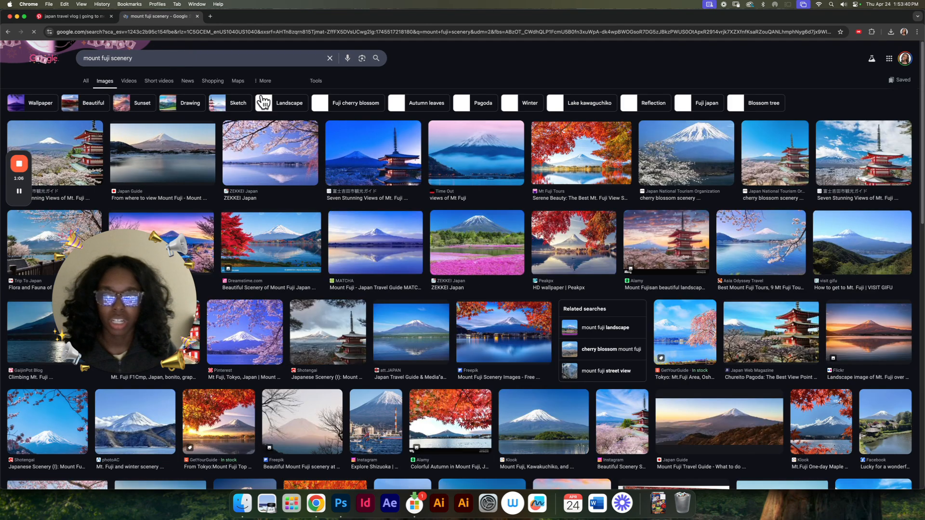
pyautogui.press('F2')
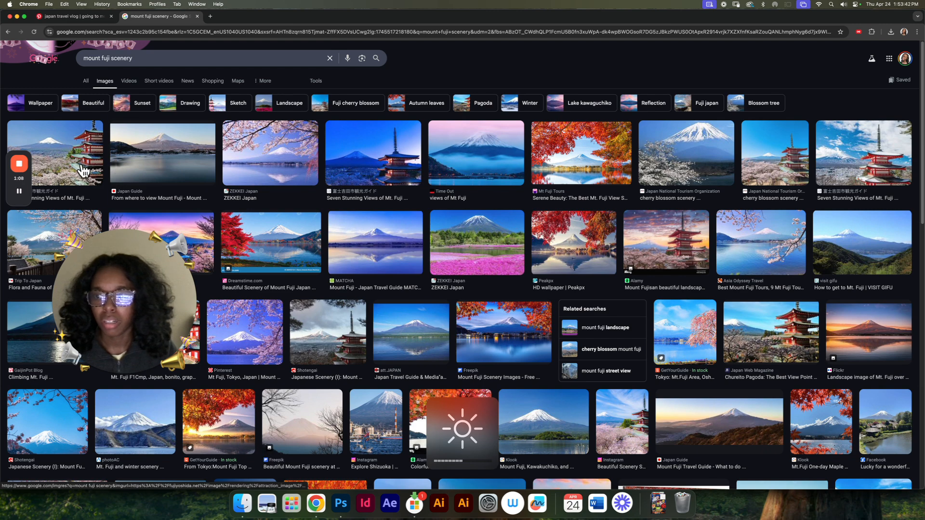
# Step: Open the first image result, showing Mount Fuji with the red pagoda and cherry blossoms, and copy the image
pyautogui.click(85, 171)
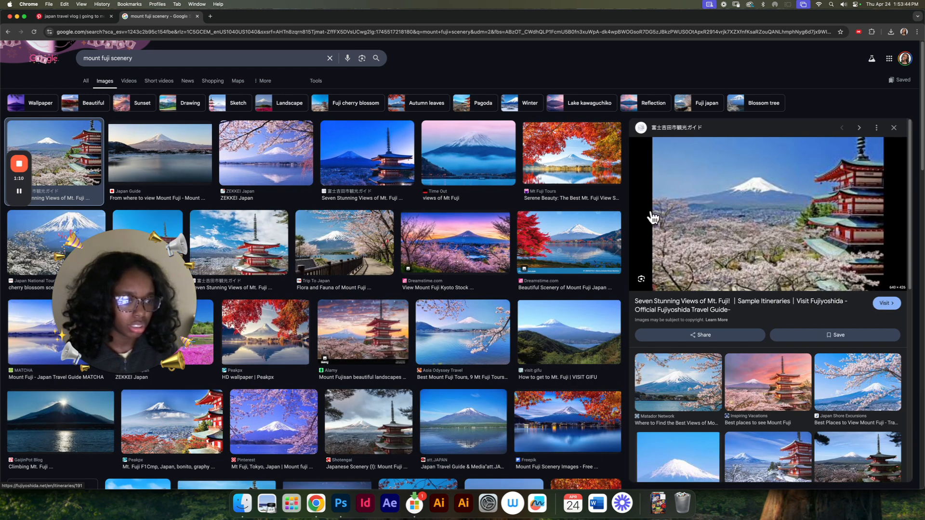
pyautogui.rightClick(757, 220)
pyautogui.click(794, 299)
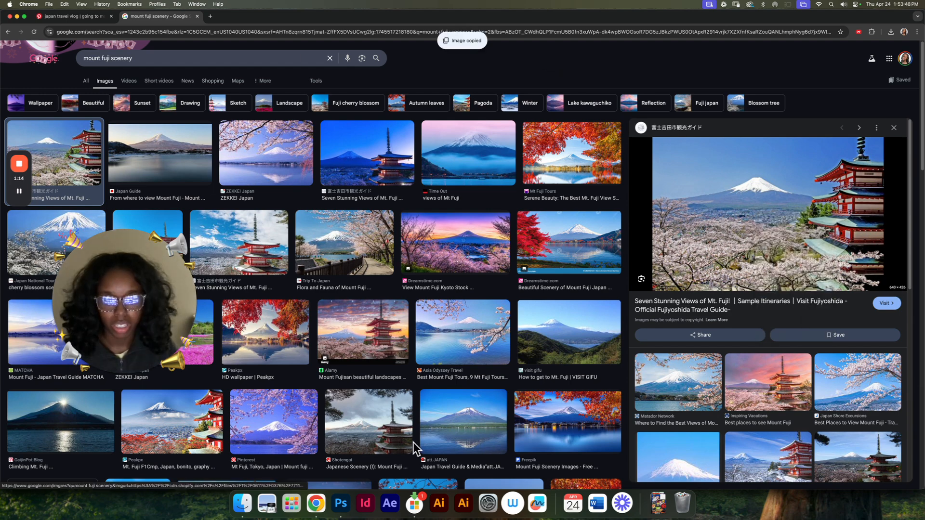
# Step: Switch to Photoshop, paste the pagoda scenery photo above the thumbnail, and convert its layer to a Smart Object
pyautogui.press('super+Tab')
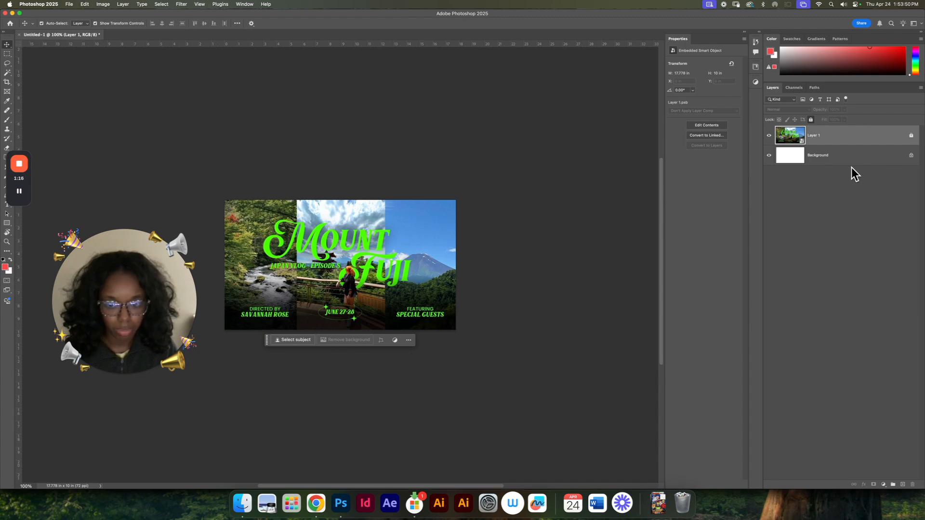
pyautogui.press('super+v')
pyautogui.rightClick(870, 132)
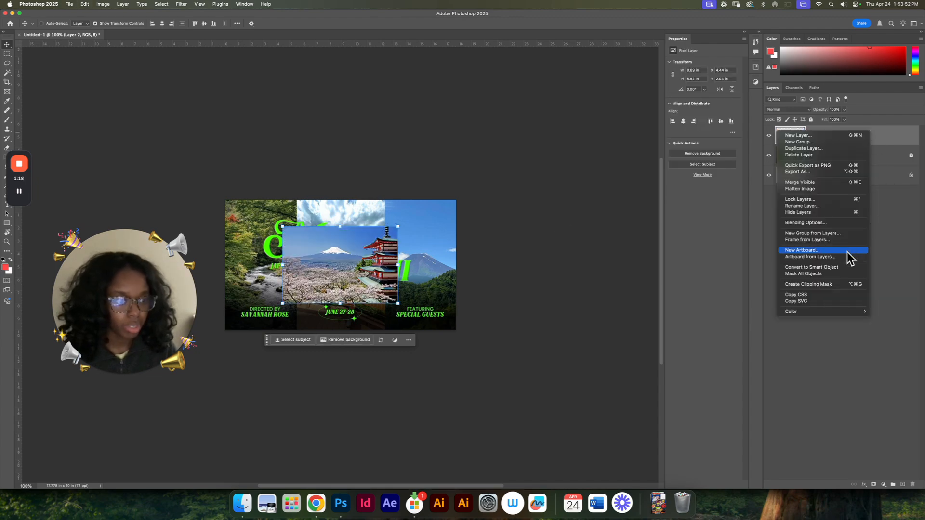
pyautogui.click(834, 268)
# Step: Return to Chrome and change the Google image search to "mount fuji food"
pyautogui.hotkey('ctrl', 'Up')
pyautogui.click(333, 197)
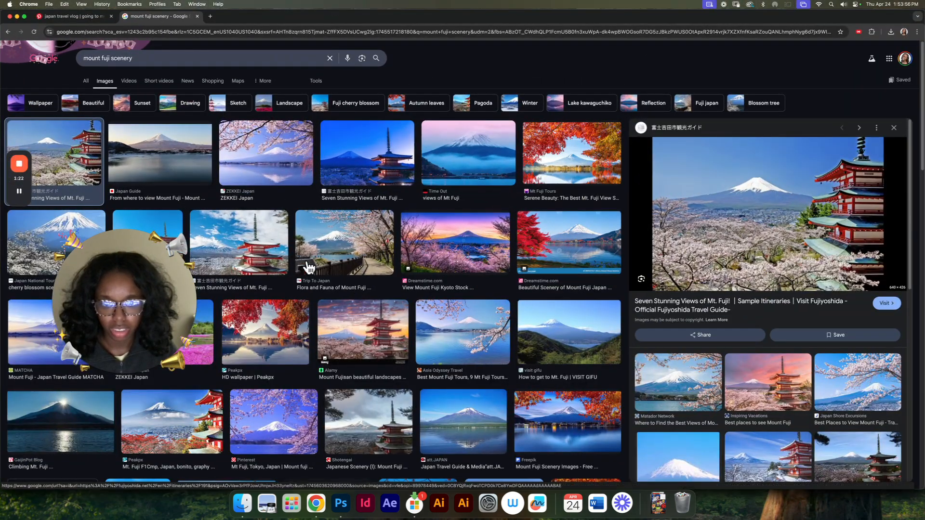
pyautogui.scroll(-5, 519, 263)
pyautogui.scroll(-5, 519, 263)
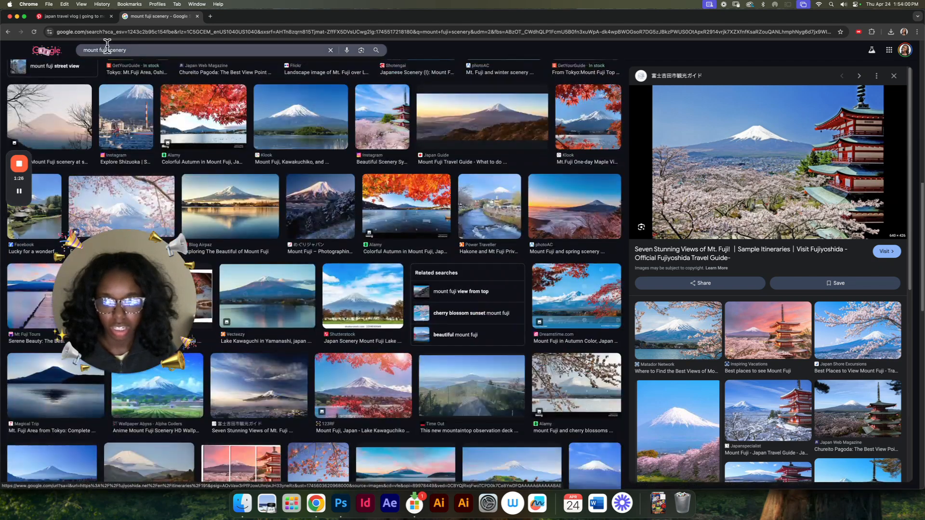
pyautogui.click(185, 50)
pyautogui.press('BackSpace')
pyautogui.press('BackSpace')
pyautogui.press('BackSpace')
pyautogui.press('BackSpace')
pyautogui.press('BackSpace')
pyautogui.press('BackSpace')
pyautogui.press('BackSpace')
pyautogui.write('food')
pyautogui.press('Return')
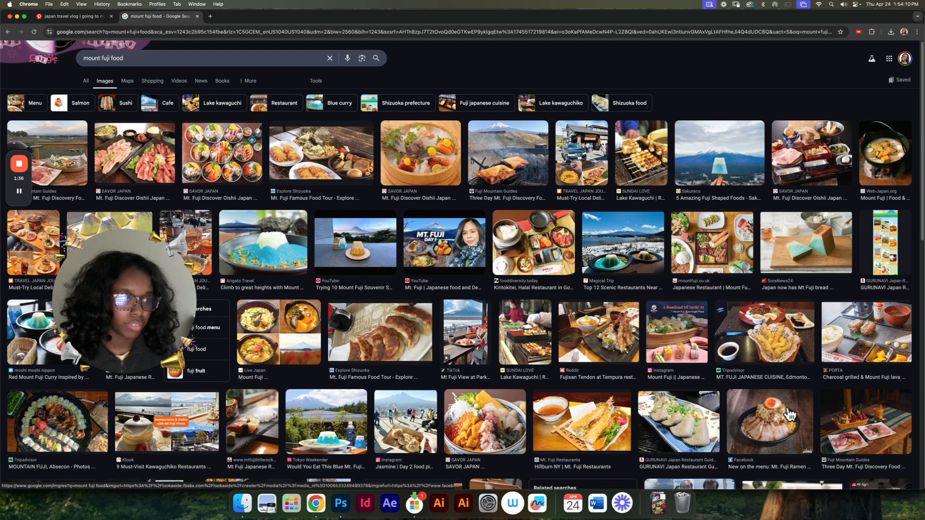
# Step: Open the SAVOR JAPAN photo of a meal tray with sliced raw meat and copy the image
pyautogui.click(825, 163)
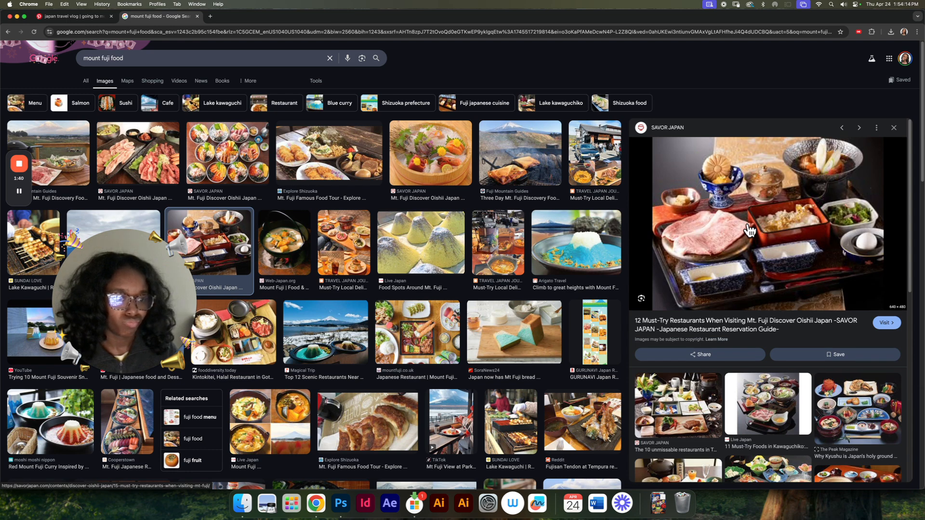
pyautogui.rightClick(747, 224)
pyautogui.click(792, 303)
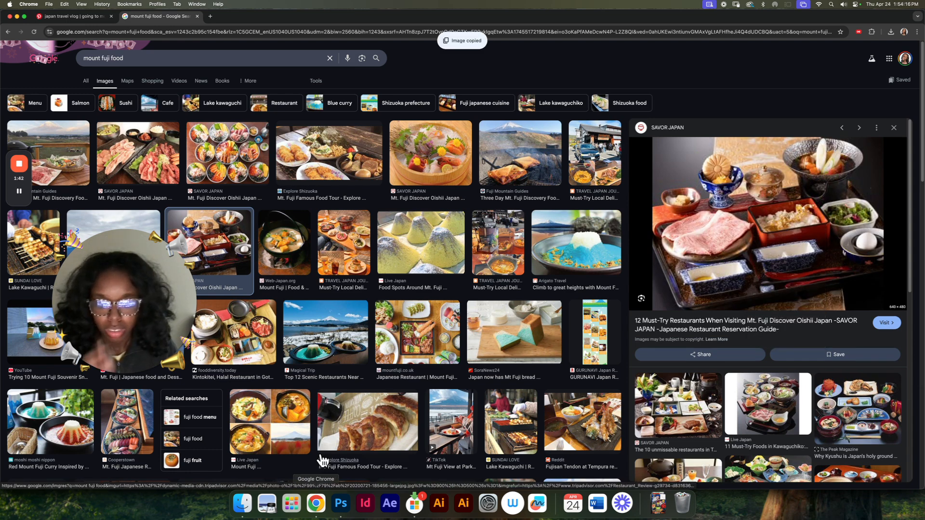
# Step: Switch to Photoshop, paste the meal tray photo as a new layer, and convert it to a Smart Object
pyautogui.click(341, 503)
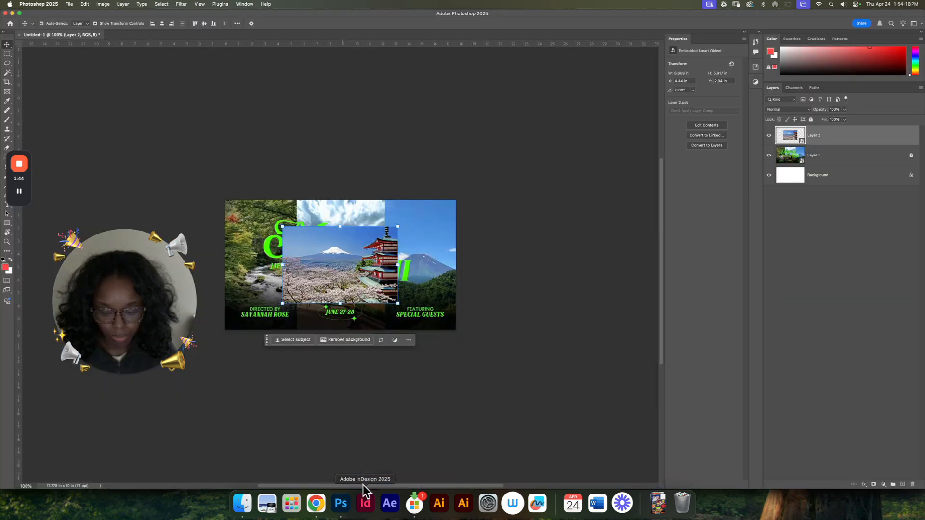
pyautogui.press('super+v')
pyautogui.rightClick(861, 136)
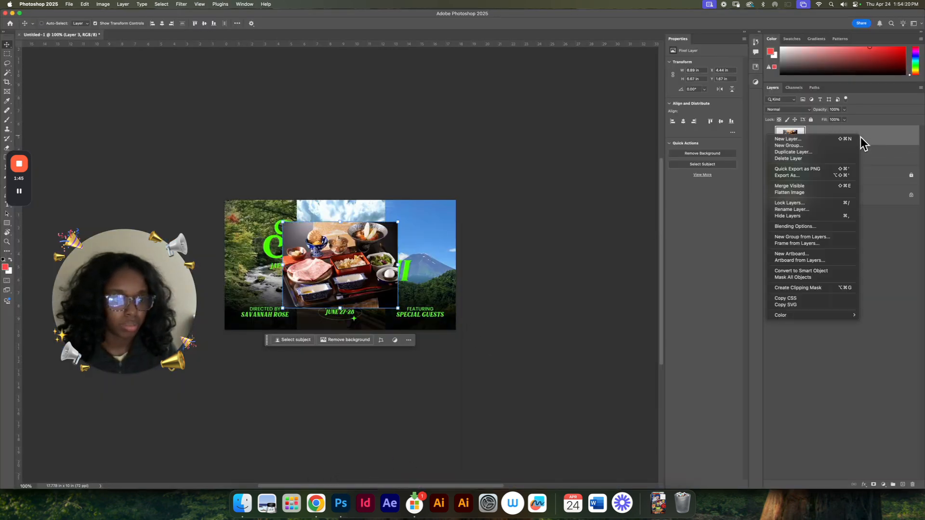
pyautogui.click(831, 270)
# Step: Return to Chrome and change the Google image search to "mount fuji selfie"
pyautogui.hotkey('ctrl', 'Up')
pyautogui.click(337, 174)
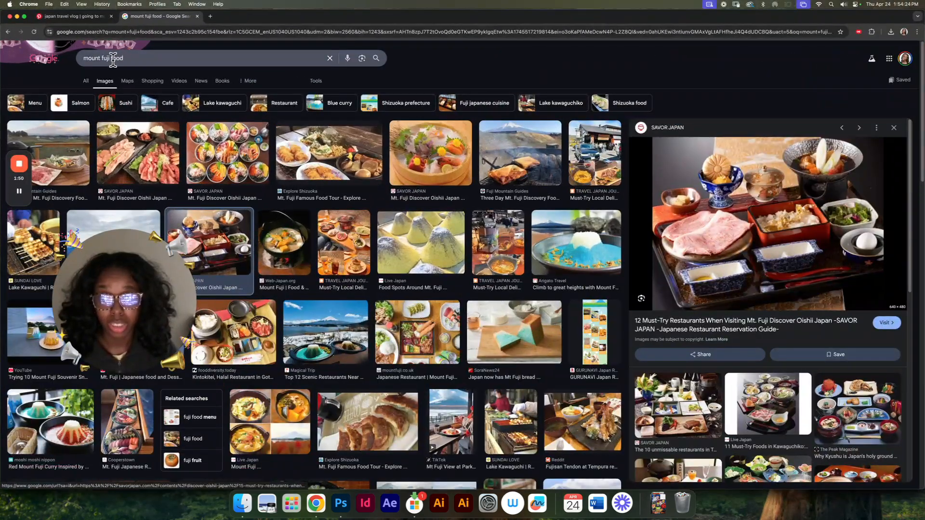
pyautogui.doubleClick(166, 57)
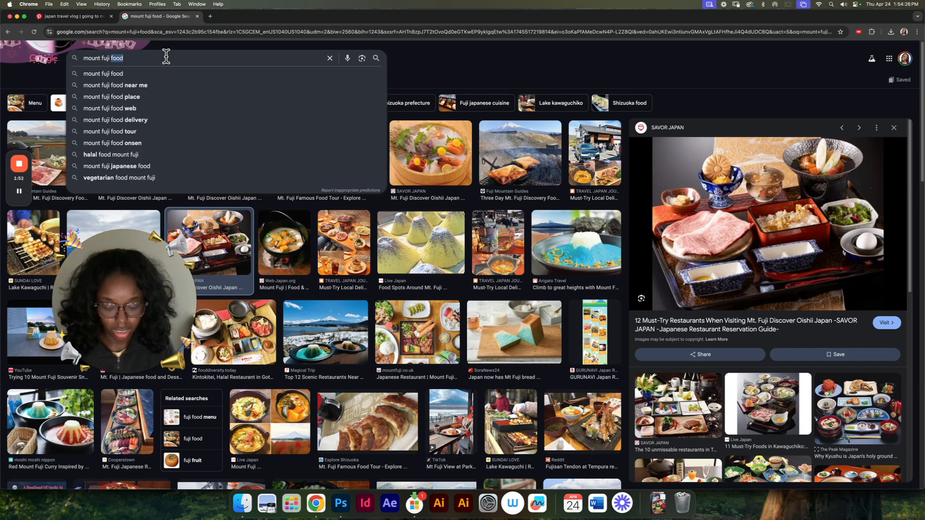
pyautogui.write('selfie')
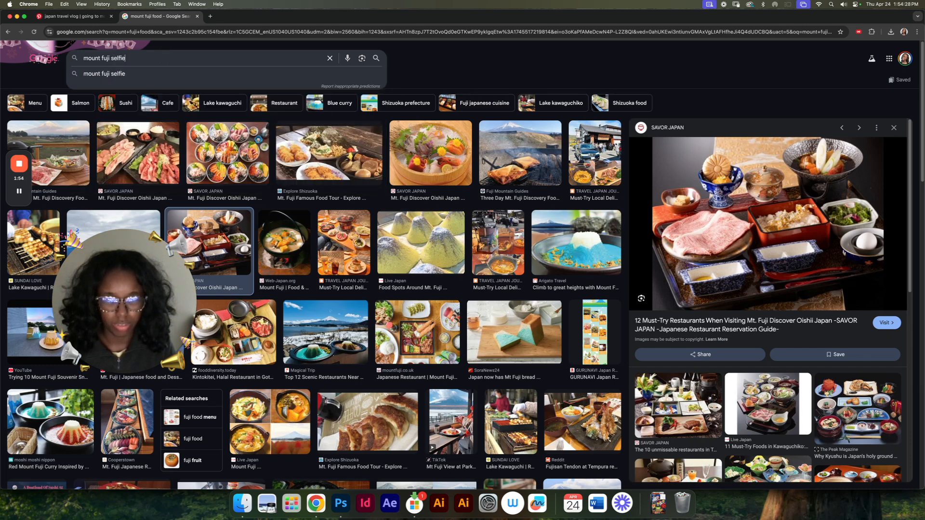
pyautogui.press('Return')
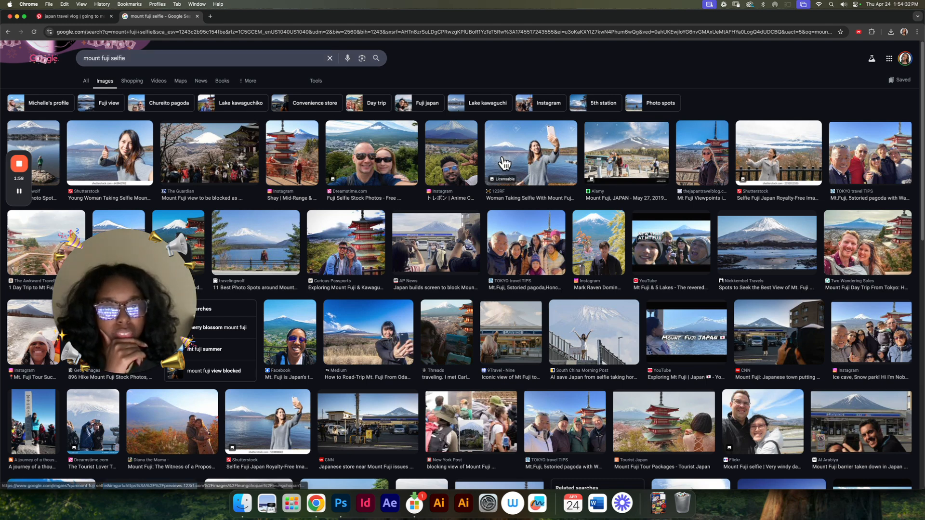
# Step: Preview several Mount Fuji selfie results as candidates, viewing the portrait of a man beside blossoms on its own in a separate tab
pyautogui.click(467, 166)
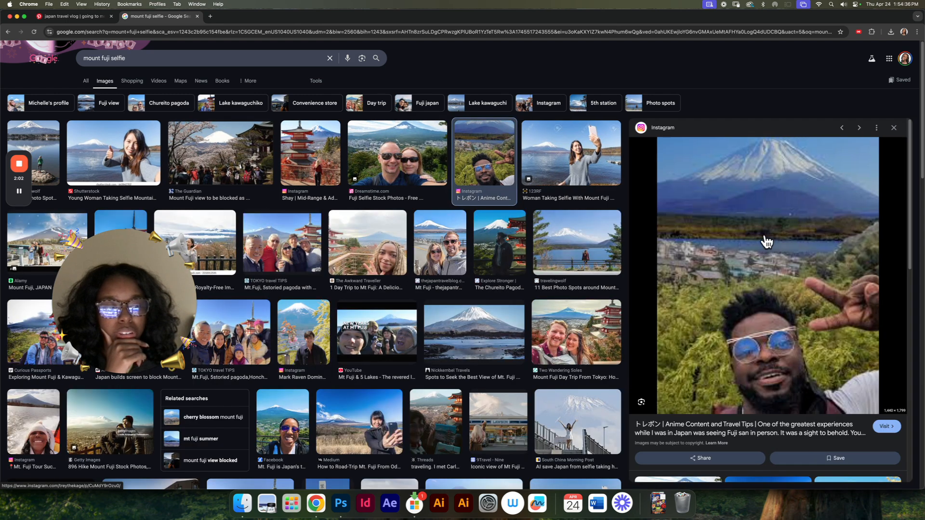
pyautogui.scroll(-3, 703, 249)
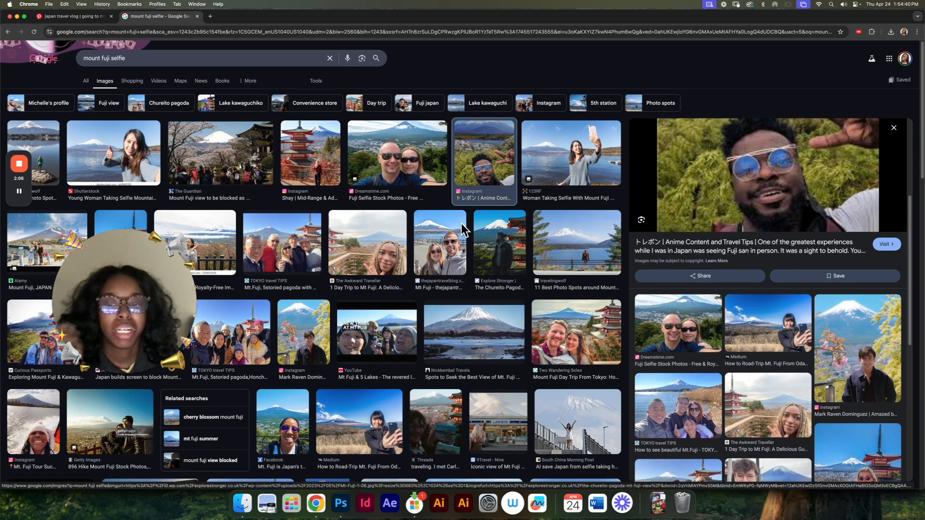
pyautogui.click(381, 253)
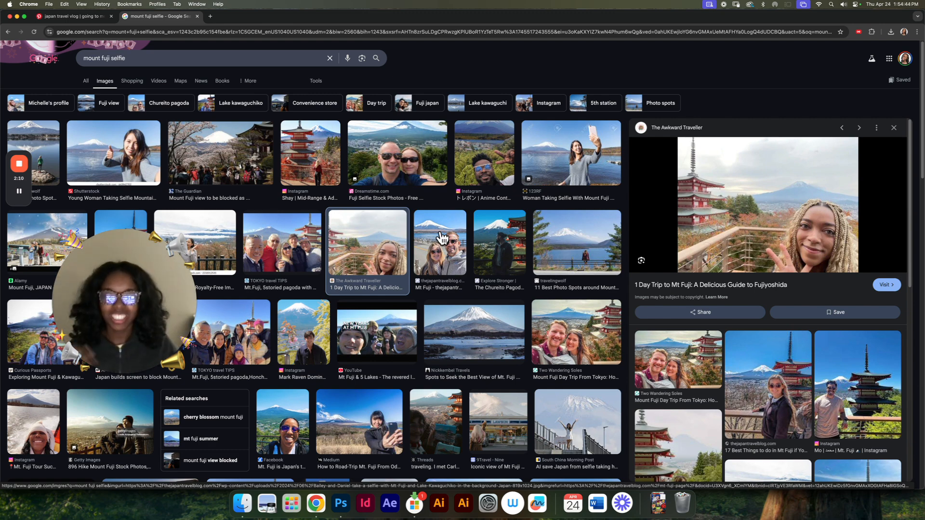
pyautogui.click(318, 337)
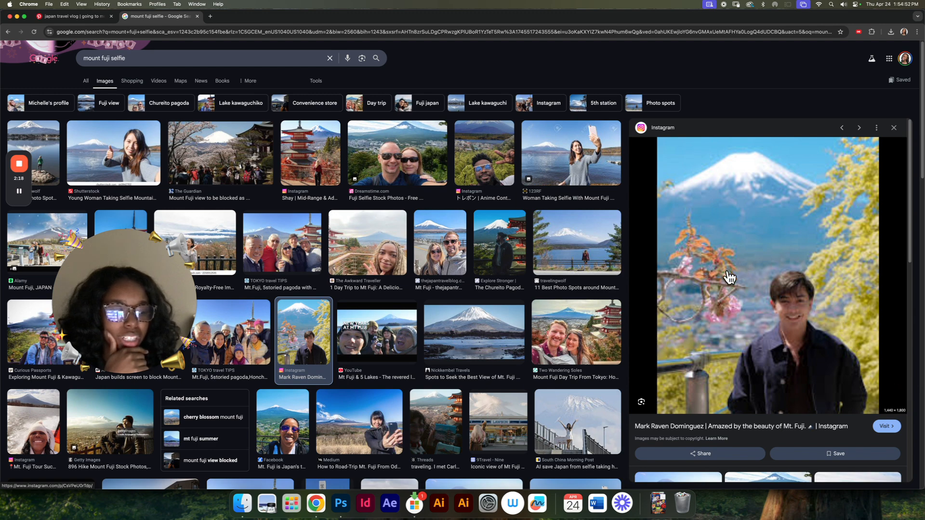
pyautogui.rightClick(724, 249)
pyautogui.click(761, 319)
pyautogui.click(232, 16)
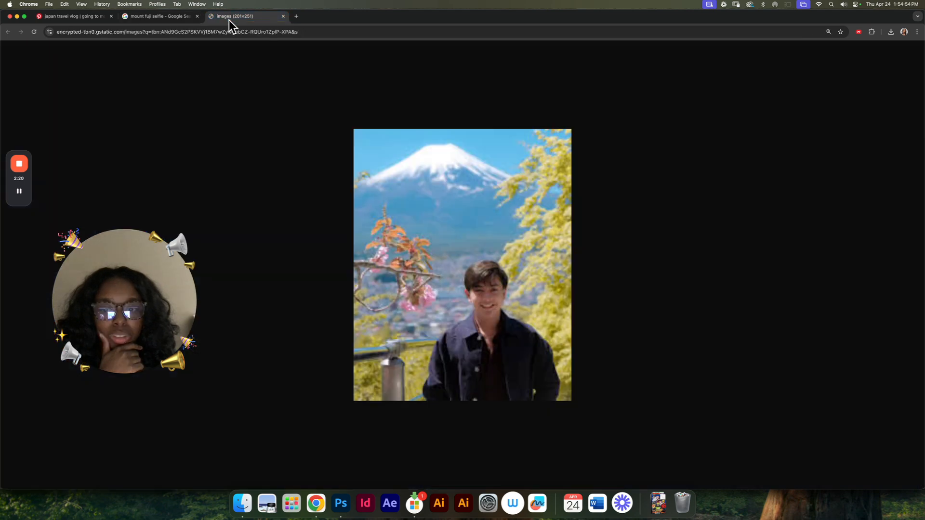
pyautogui.press('super+w')
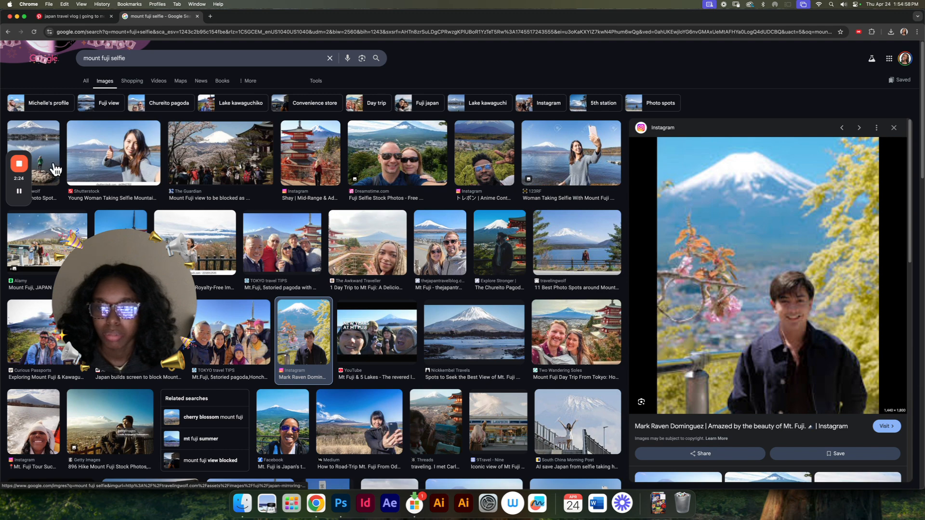
pyautogui.click(611, 270)
# Step: Open the Two Wandering Soles selfie of a couple in front of the pagoda and copy the image
pyautogui.scroll(-2, 590, 289)
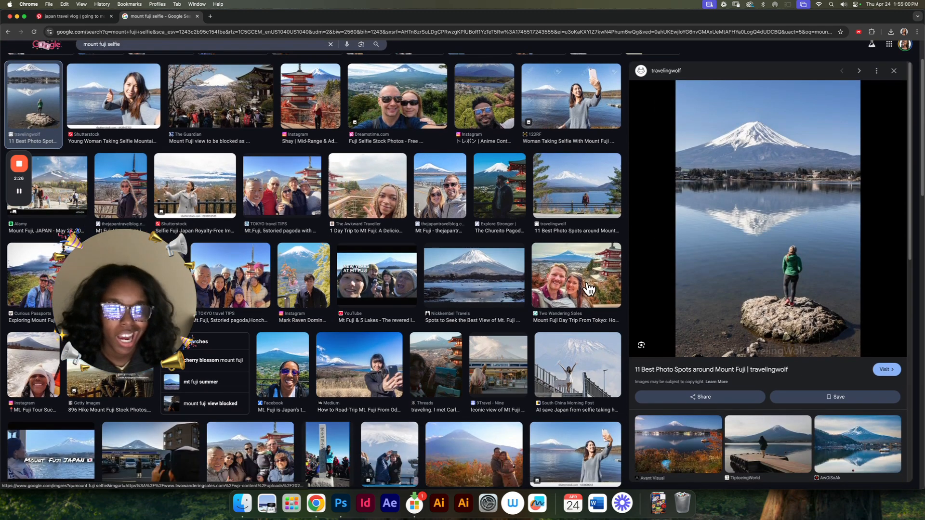
pyautogui.click(592, 299)
pyautogui.rightClick(731, 186)
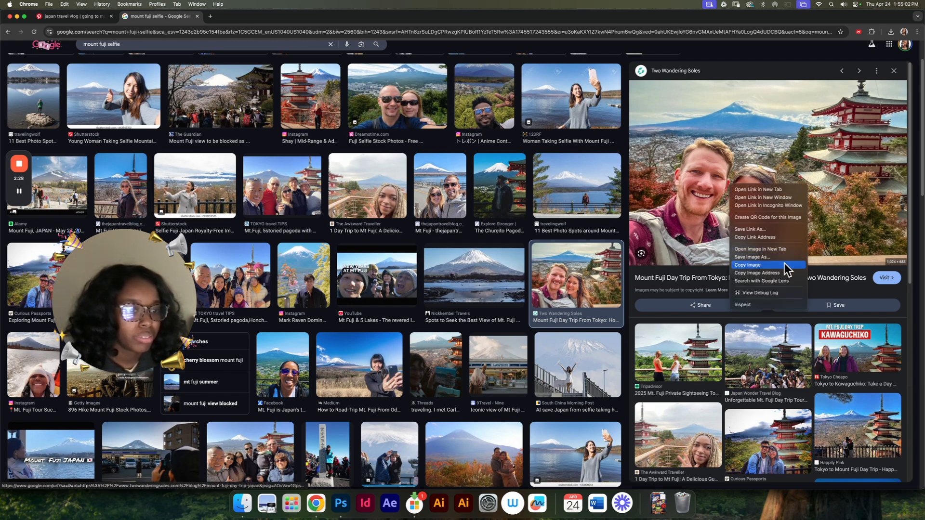
pyautogui.click(742, 267)
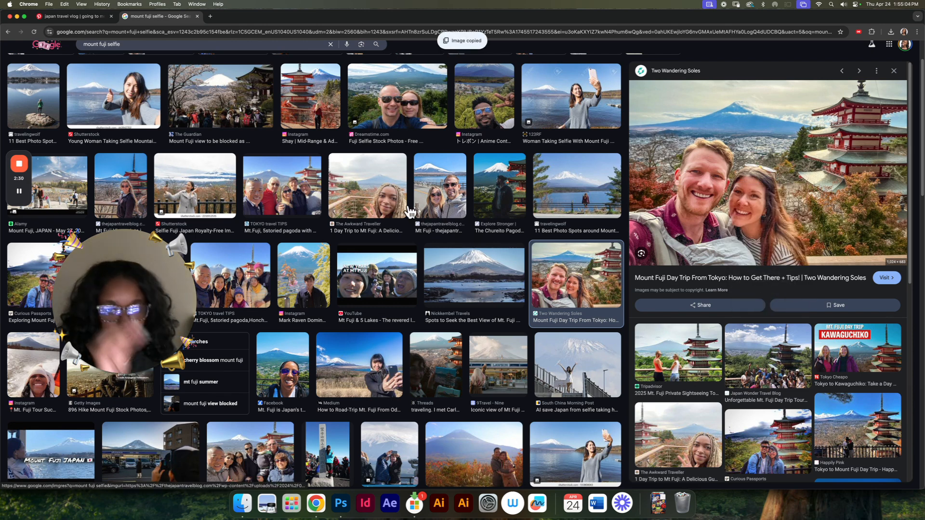
# Step: Switch to Photoshop, paste the couple's selfie as a new layer, and convert it to a Smart Object
pyautogui.click(336, 516)
pyautogui.press('super+v')
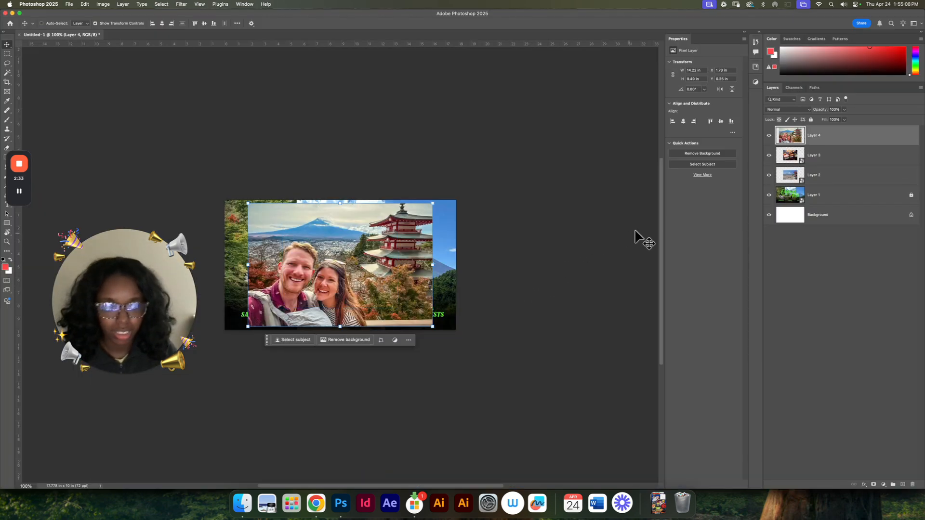
pyautogui.rightClick(851, 140)
pyautogui.click(828, 270)
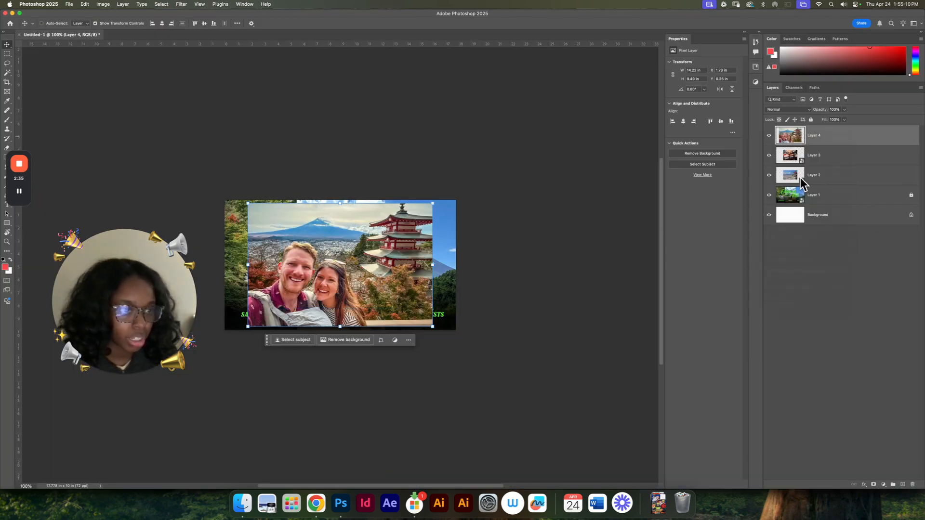
# Step: Hide the selfie, meal tray and pagoda scenery layers so the reference thumbnail is uncovered
pyautogui.click(770, 135)
pyautogui.click(769, 155)
pyautogui.click(770, 175)
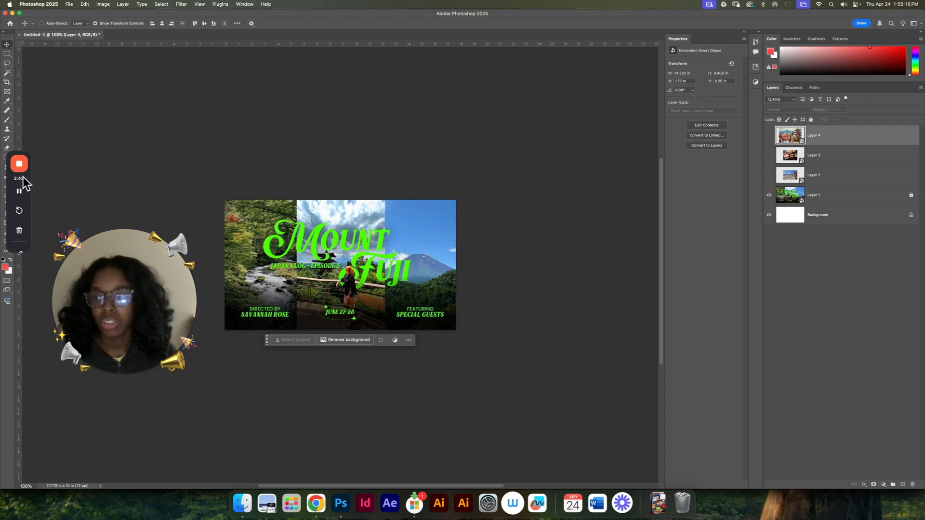
# Step: Draw a red rectangle about 2.89 × 7.13 in and move it into the canvas's top-left corner
pyautogui.moveTo(24, 178); pyautogui.dragTo(47, 173)
pyautogui.click(7, 222)
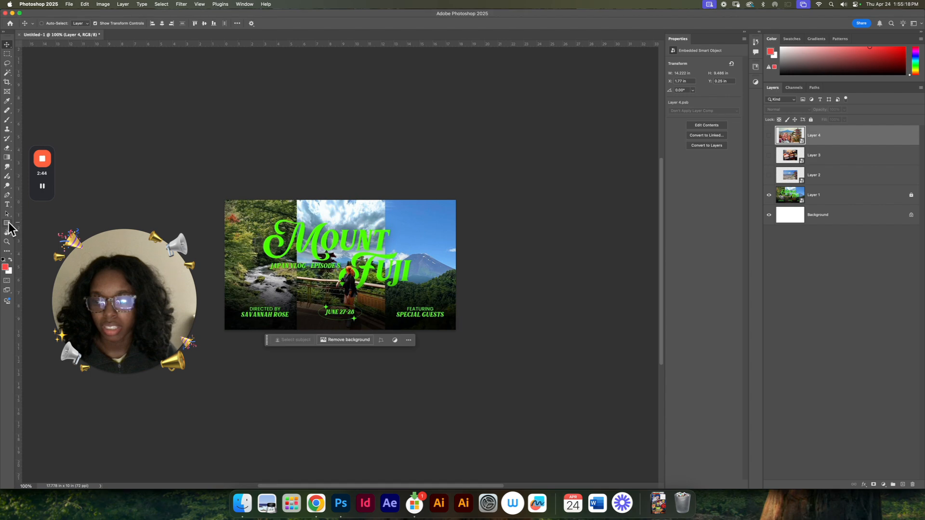
pyautogui.moveTo(262, 215)
pyautogui.mouseDown()
pyautogui.moveTo(312, 284)
pyautogui.moveTo(301, 307)
pyautogui.mouseUp()
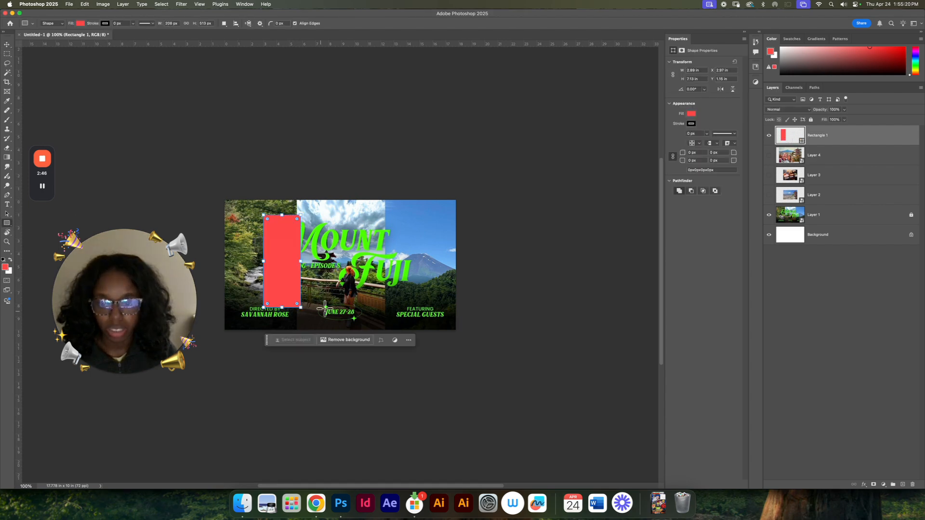
pyautogui.press('v')
pyautogui.moveTo(287, 264); pyautogui.dragTo(246, 252)
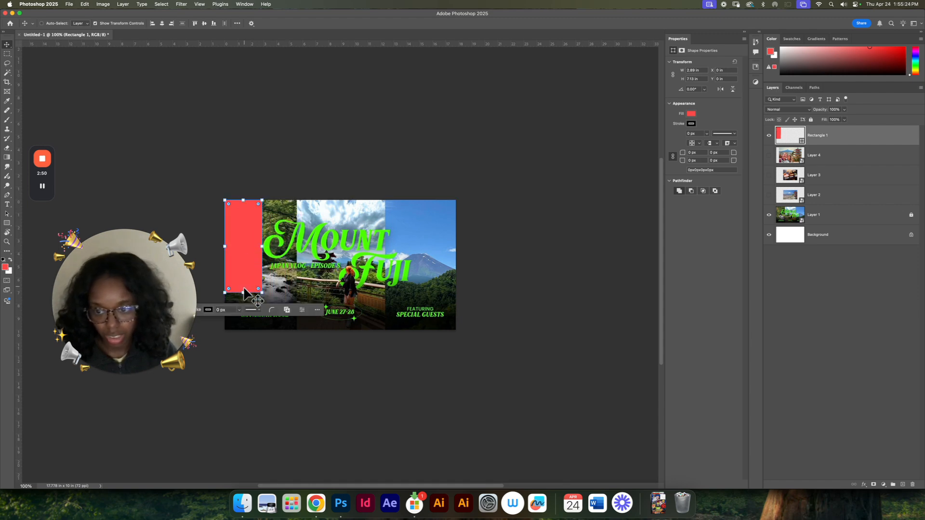
# Step: Stretch the red rectangle to the full canvas height and the left reference panel's width, about 5.57 × 10 in
pyautogui.moveTo(244, 292); pyautogui.dragTo(245, 329)
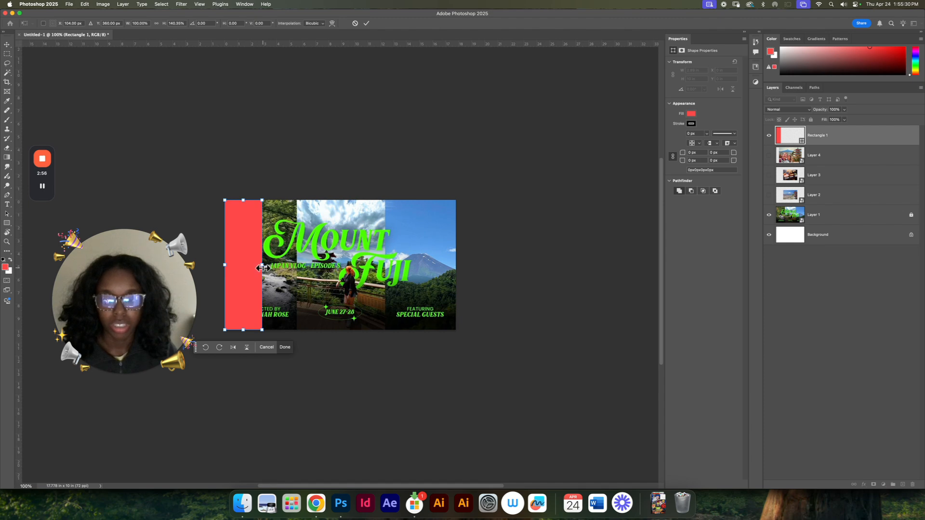
pyautogui.moveTo(262, 268); pyautogui.dragTo(296, 269)
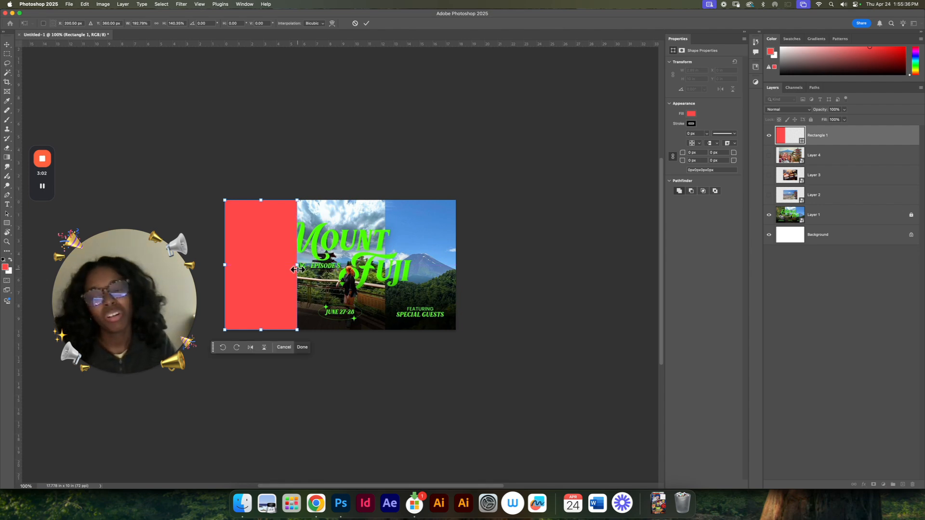
pyautogui.press('Return')
# Step: Duplicate the red rectangle twice, placing one copy over the middle panel and one over the right panel
pyautogui.moveTo(269, 236)
pyautogui.mouseDown()
pyautogui.moveTo(429, 243)
pyautogui.moveTo(419, 268)
pyautogui.moveTo(340, 271)
pyautogui.mouseUp()
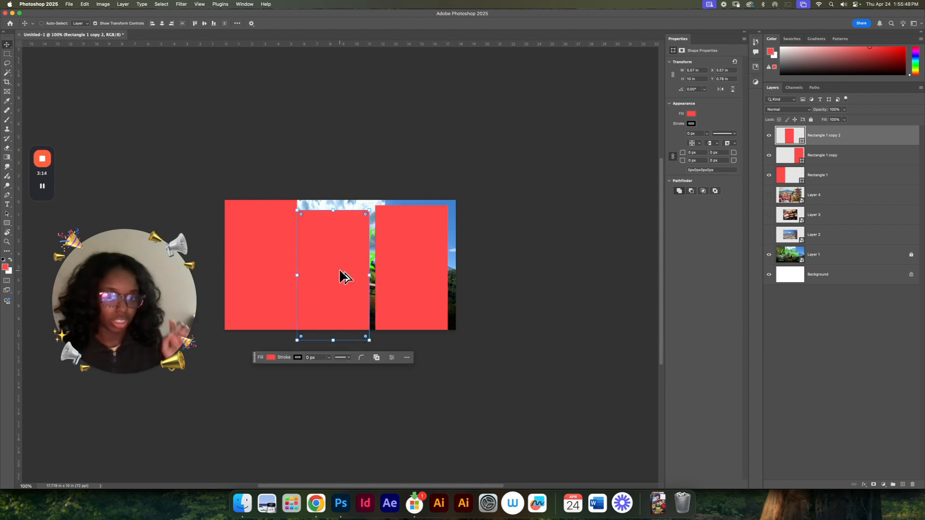
pyautogui.moveTo(341, 273); pyautogui.dragTo(347, 267)
pyautogui.click(813, 177)
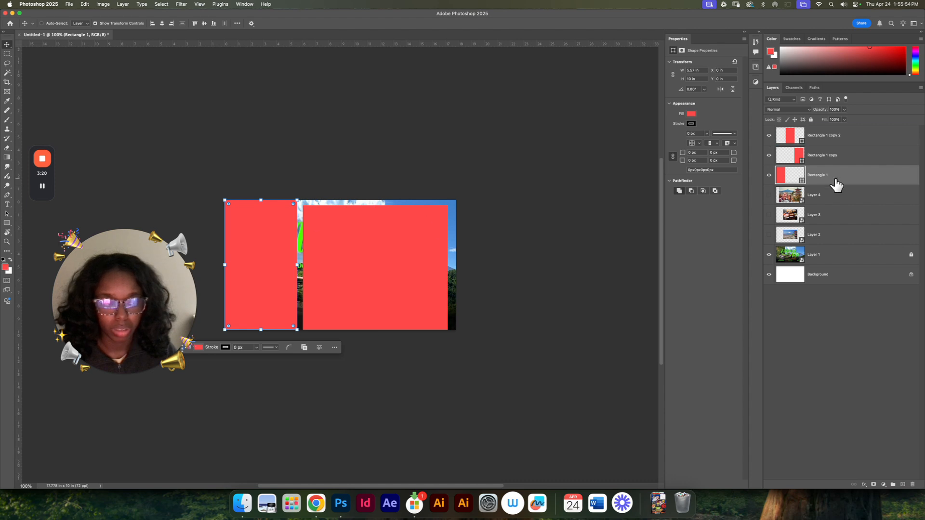
# Step: Fill the right rectangle copy with cyan and the middle copy with yellow
pyautogui.click(837, 157)
pyautogui.click(690, 114)
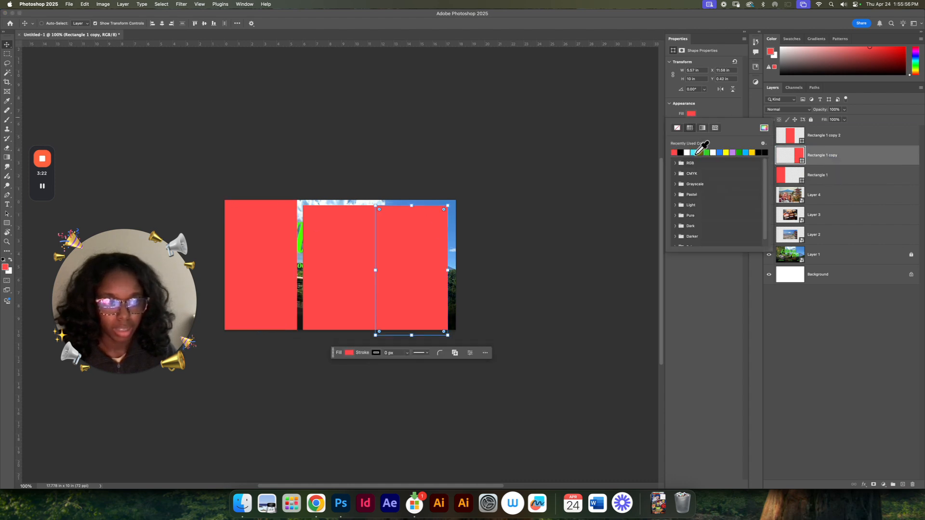
pyautogui.click(697, 153)
pyautogui.click(840, 140)
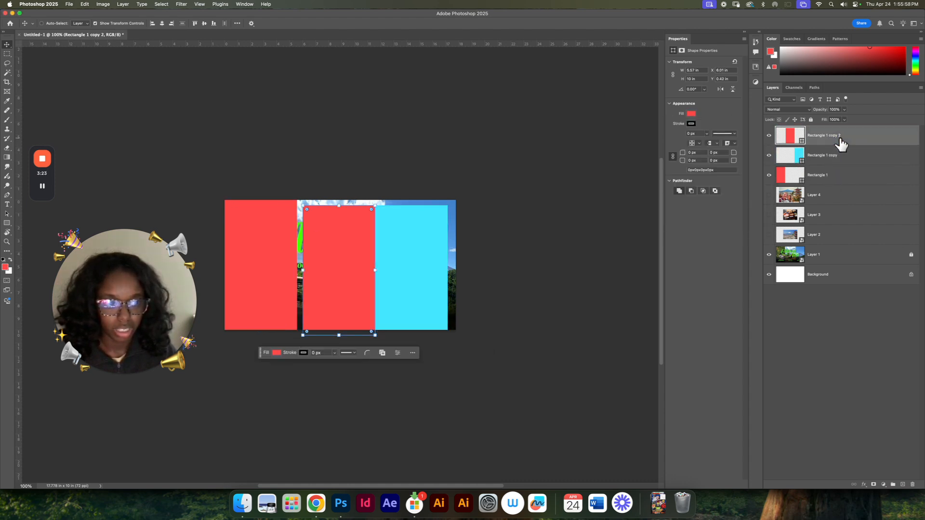
pyautogui.click(691, 114)
pyautogui.click(726, 152)
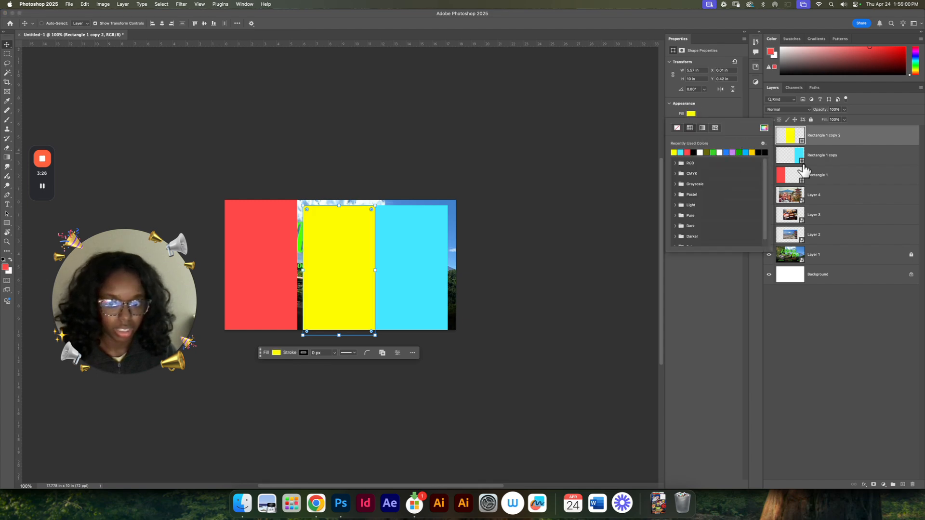
# Step: Move the yellow layer below the cyan one, then align yellow against the red rectangle and cyan with the canvas's right edge
pyautogui.moveTo(849, 136); pyautogui.dragTo(842, 164)
pyautogui.moveTo(344, 280); pyautogui.dragTo(339, 279)
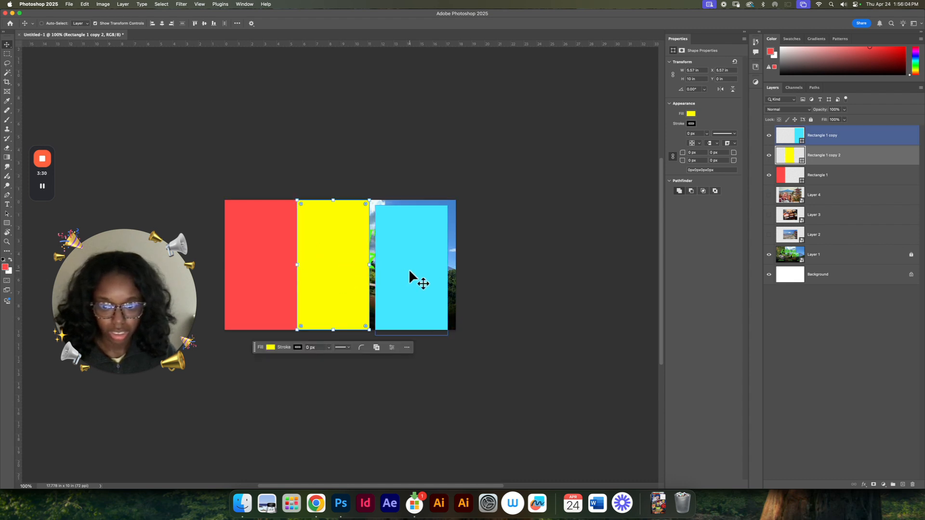
pyautogui.click(409, 269)
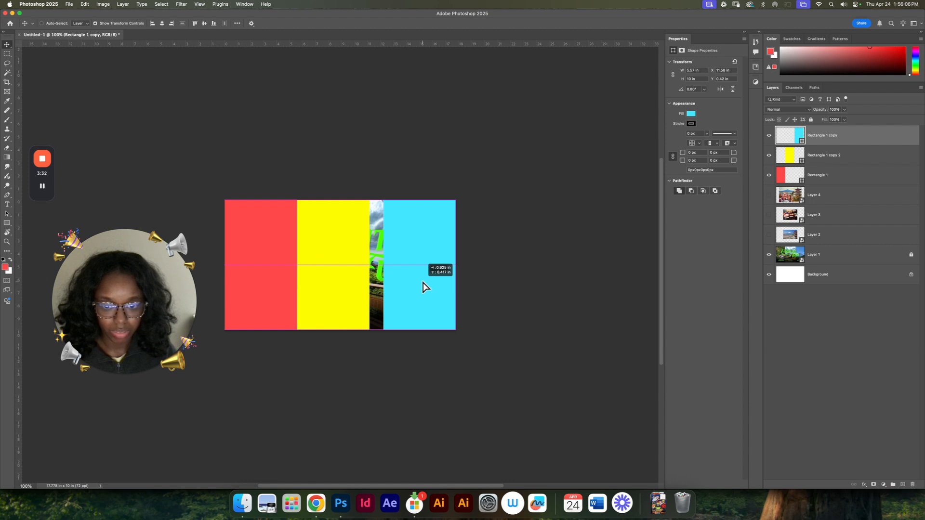
pyautogui.moveTo(422, 282); pyautogui.dragTo(422, 281)
# Step: Widen the yellow rectangle to about 6.64 in so it closes the gap to the cyan rectangle
pyautogui.keyDown('super'); pyautogui.click(348, 275); pyautogui.keyUp('super')
pyautogui.moveTo(367, 265); pyautogui.dragTo(380, 264)
pyautogui.press('Return')
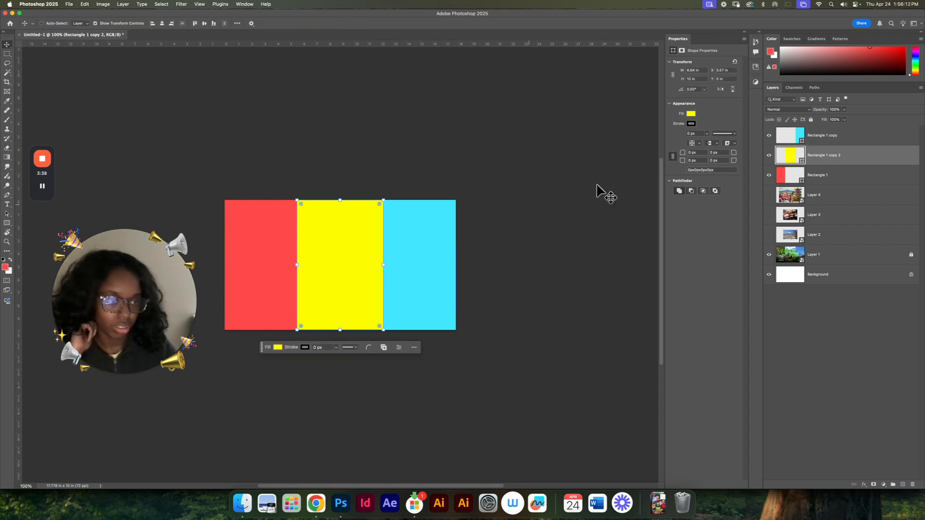
# Step: Select all three rectangle layers and move them beneath the three photo layers, above the reference image
pyautogui.click(856, 138)
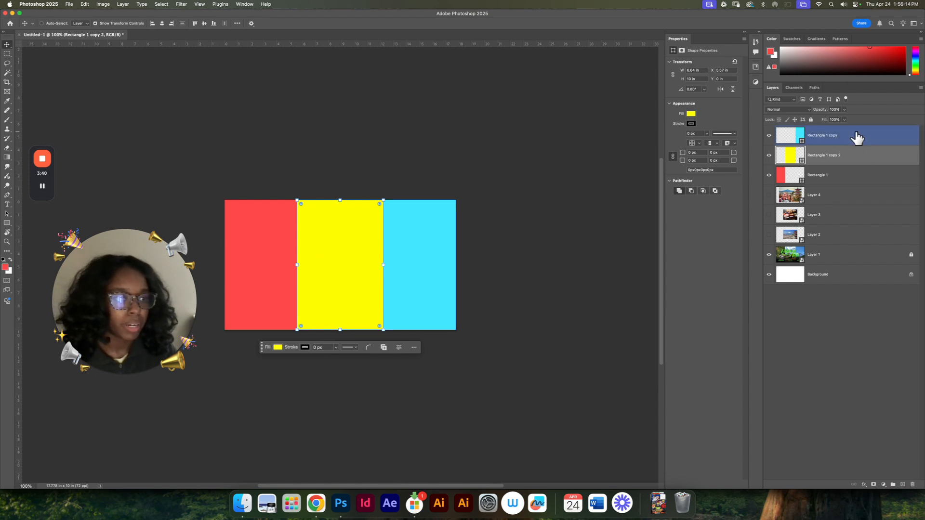
pyautogui.keyDown('shift'); pyautogui.click(853, 179); pyautogui.keyUp('shift')
pyautogui.moveTo(860, 139); pyautogui.dragTo(853, 247)
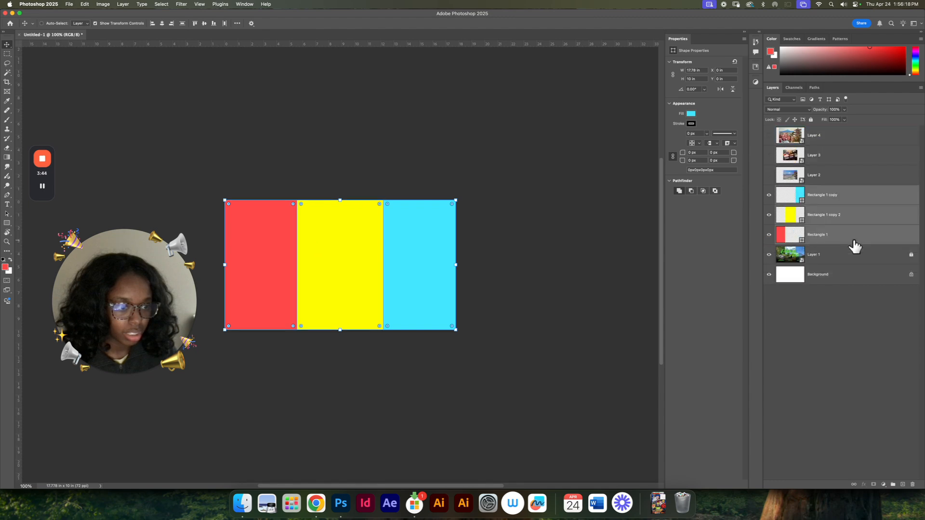
# Step: Show the three photo layers again and place the couple's selfie layer directly above the yellow rectangle
pyautogui.moveTo(769, 136); pyautogui.dragTo(778, 180)
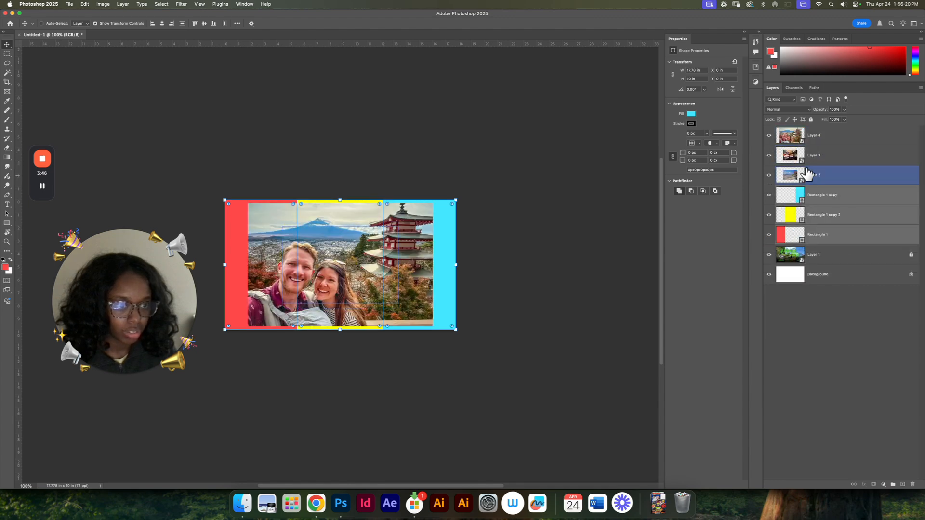
pyautogui.click(838, 139)
pyautogui.moveTo(841, 140); pyautogui.dragTo(841, 216)
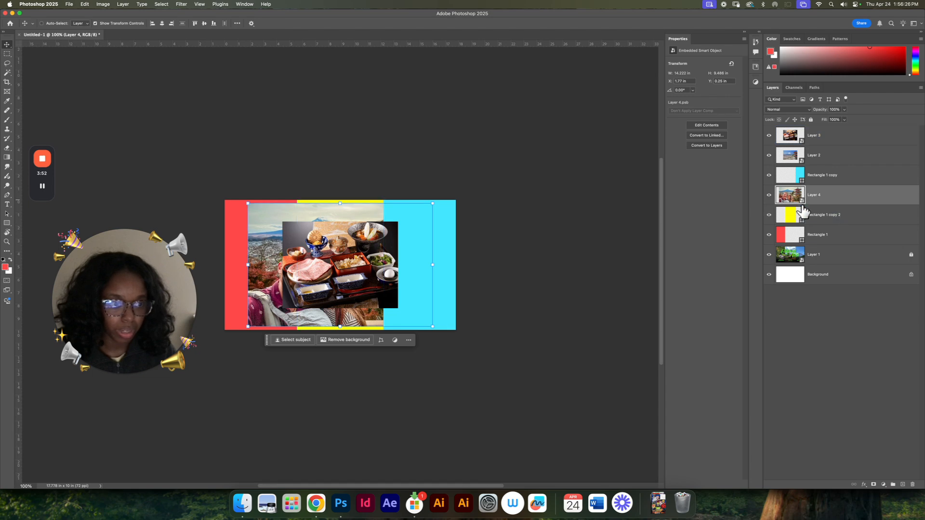
# Step: Place the meal tray layer directly above the cyan rectangle and the pagoda scenery layer directly above the red rectangle
pyautogui.click(837, 143)
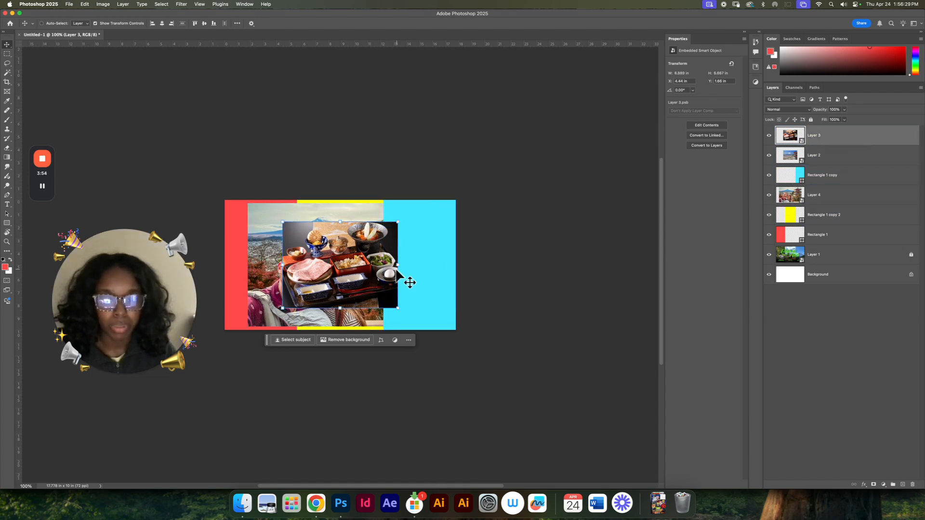
pyautogui.moveTo(835, 142); pyautogui.dragTo(832, 171)
pyautogui.click(834, 137)
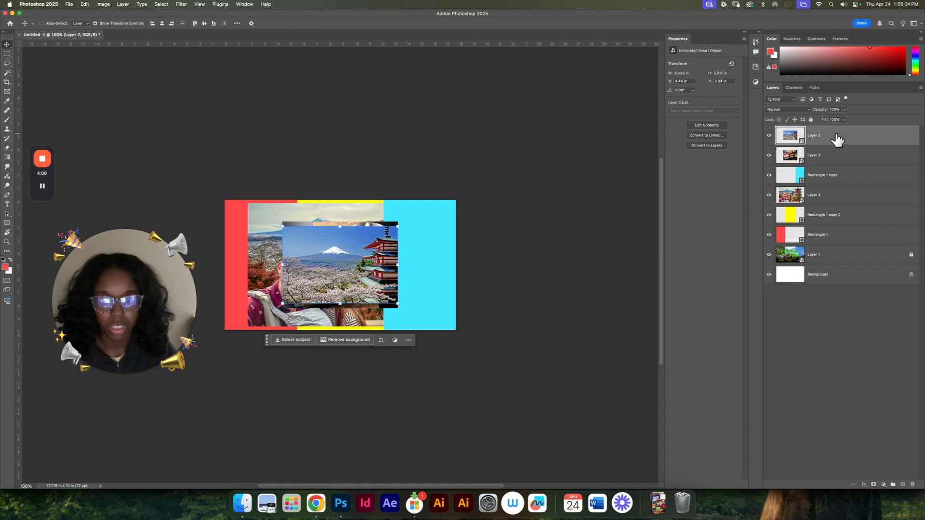
pyautogui.moveTo(836, 137); pyautogui.dragTo(834, 229)
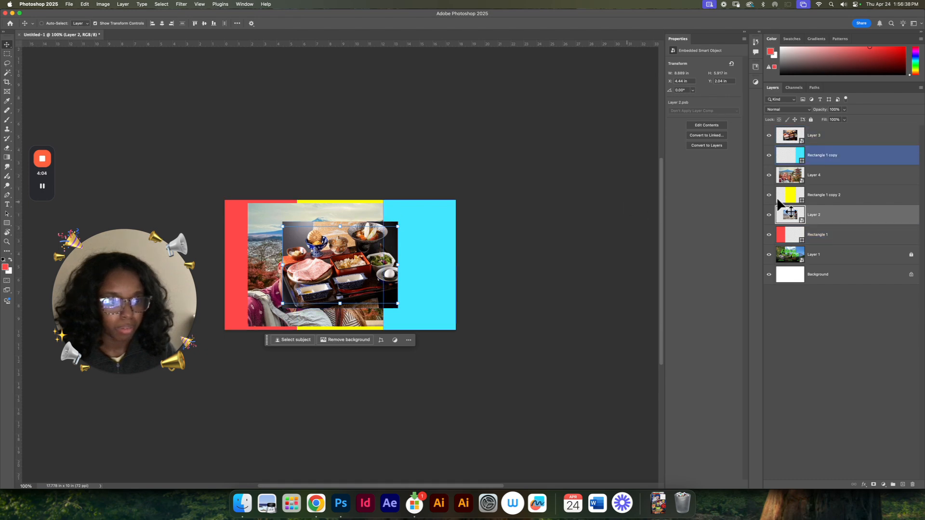
# Step: Hide the selfie and meal tray layers, and move the pagoda scenery photo over the red left panel
pyautogui.click(768, 177)
pyautogui.click(768, 135)
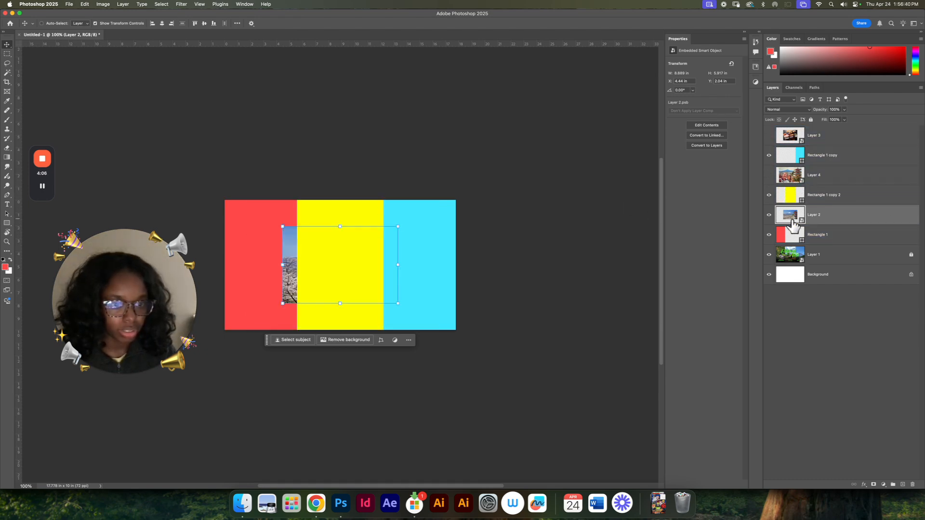
pyautogui.moveTo(299, 262); pyautogui.dragTo(245, 253)
pyautogui.moveTo(261, 223); pyautogui.dragTo(265, 203)
pyautogui.press('super+z')
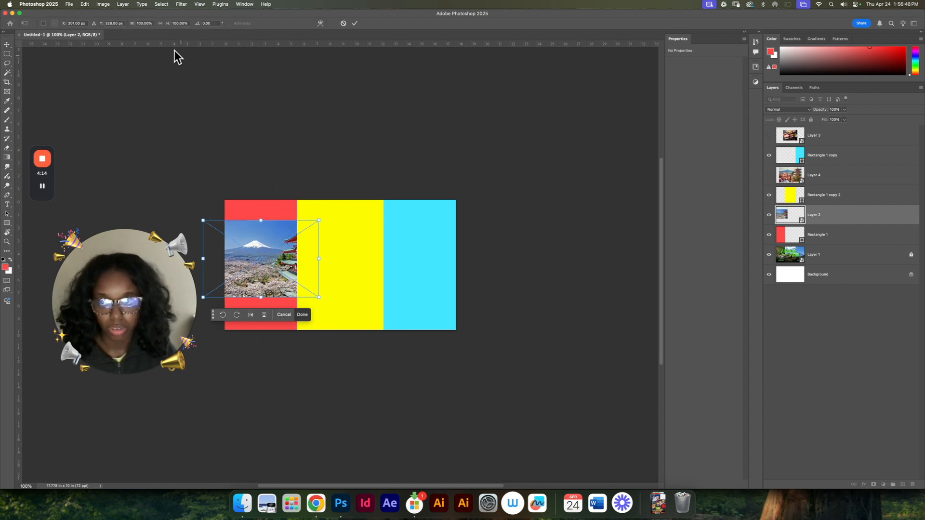
pyautogui.press('Return')
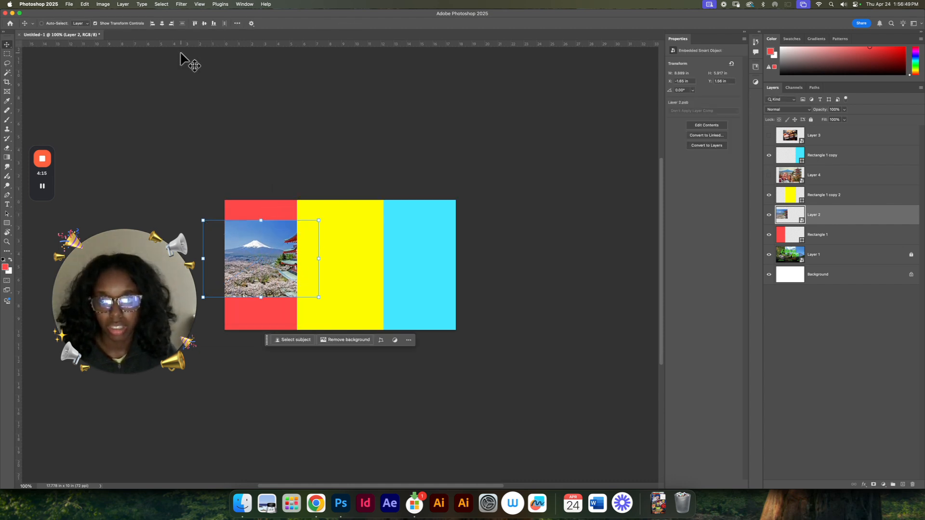
# Step: Scale the pagoda scenery photo up to the full 10 in canvas height, covering the red left panel
pyautogui.click(261, 220)
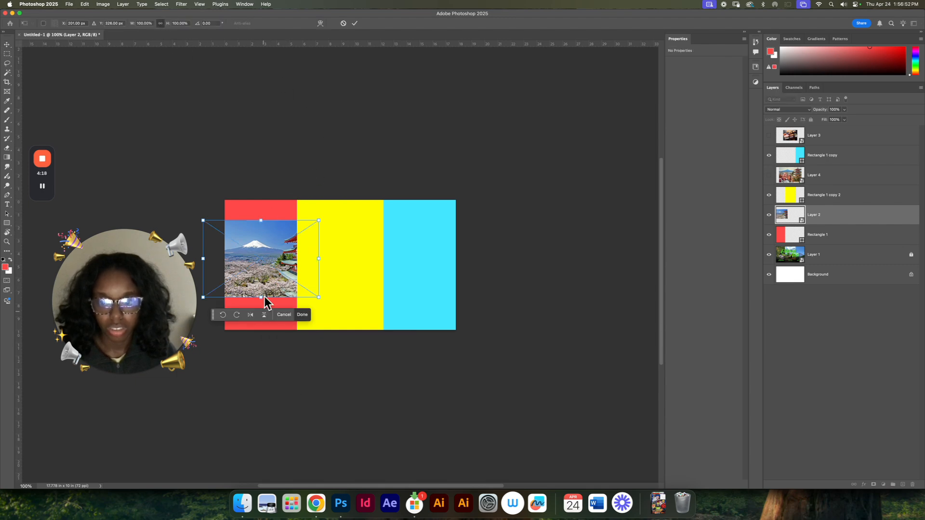
pyautogui.moveTo(262, 299); pyautogui.dragTo(264, 330)
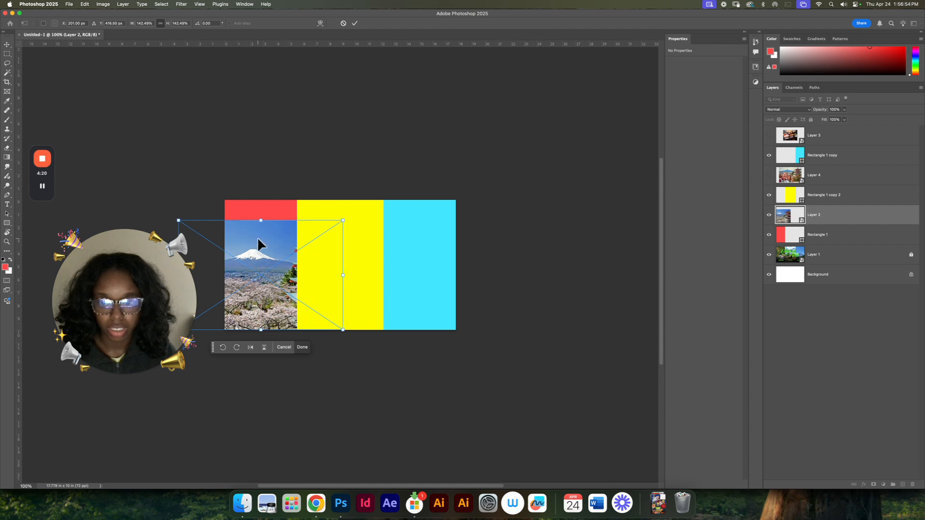
pyautogui.moveTo(261, 221); pyautogui.dragTo(261, 201)
pyautogui.press('Return')
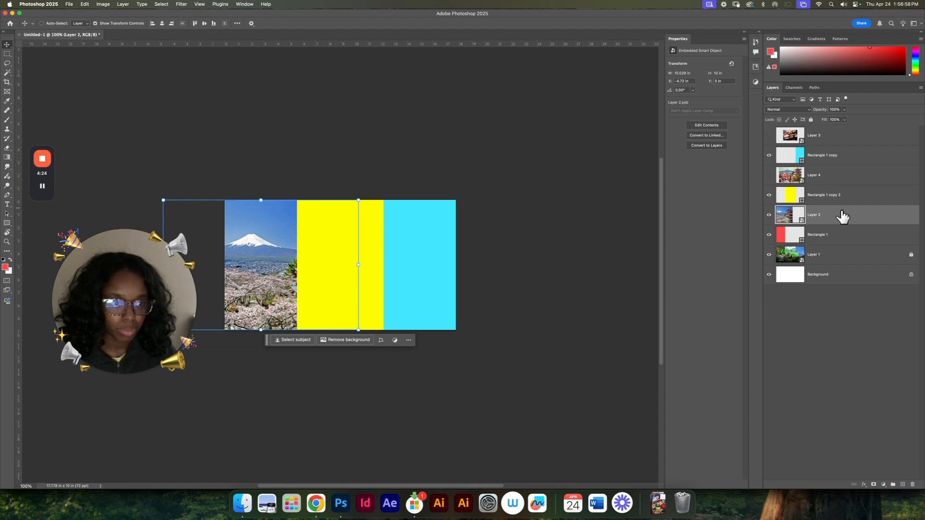
# Step: Clip the pagoda scenery photo to the red rectangle with a clipping mask
pyautogui.click(840, 236)
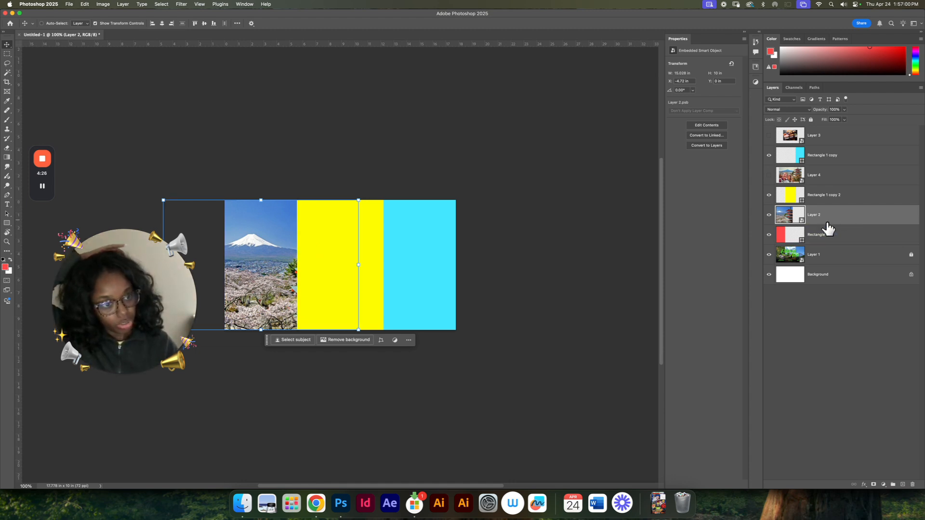
pyautogui.rightClick(851, 218)
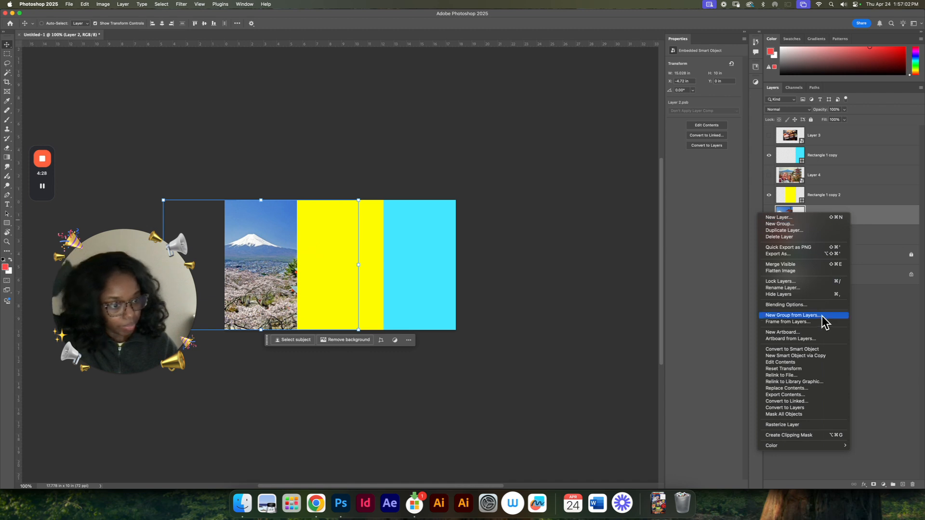
pyautogui.click(809, 436)
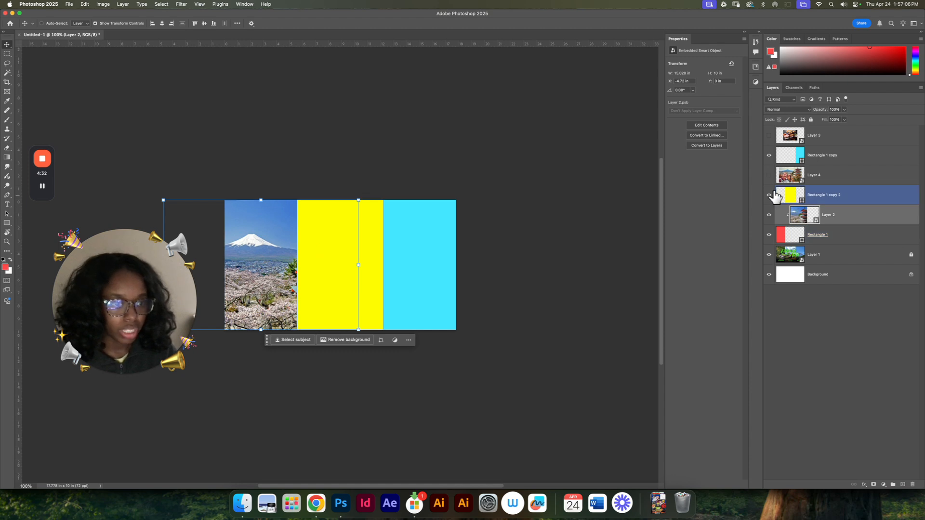
# Step: Hide the yellow and cyan rectangles and the reference image, and try sliding the clipped scenery photo within its panel
pyautogui.click(768, 195)
pyautogui.click(768, 155)
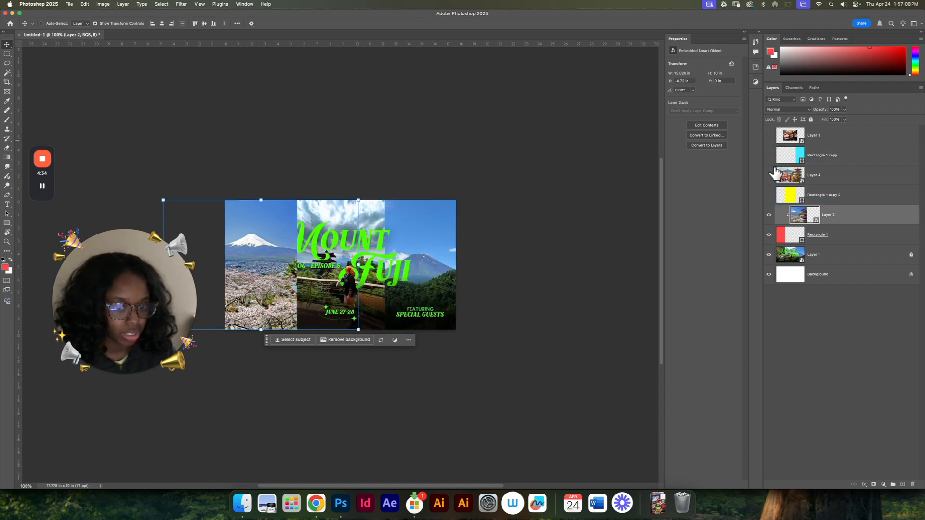
pyautogui.click(769, 254)
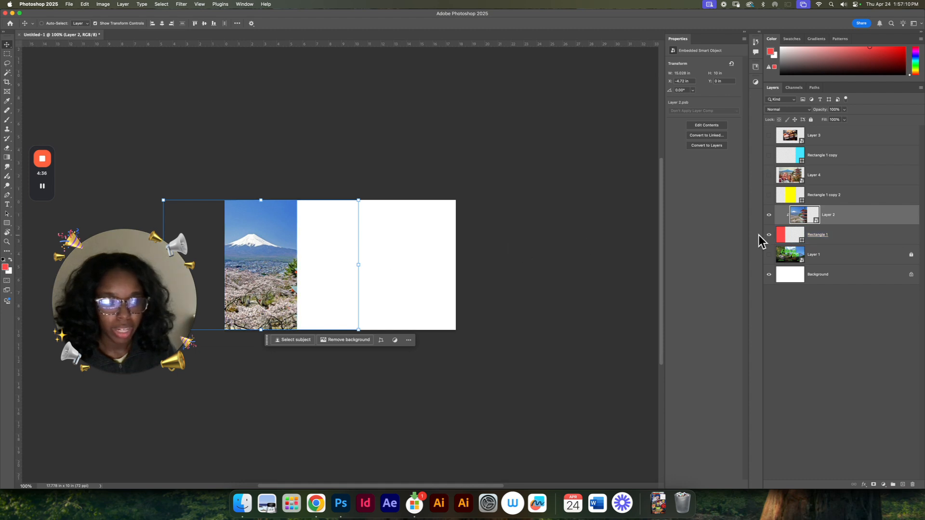
pyautogui.moveTo(295, 257); pyautogui.dragTo(249, 287)
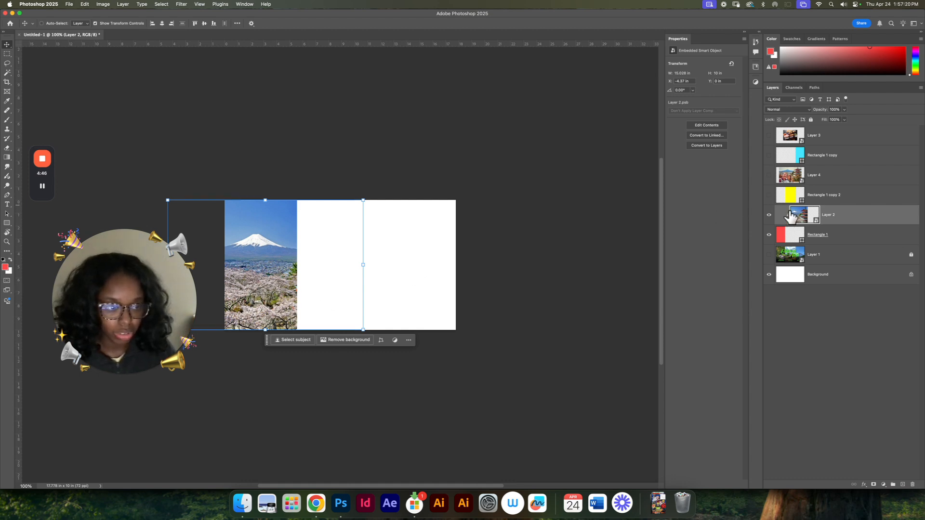
pyautogui.moveTo(282, 270); pyautogui.dragTo(302, 282)
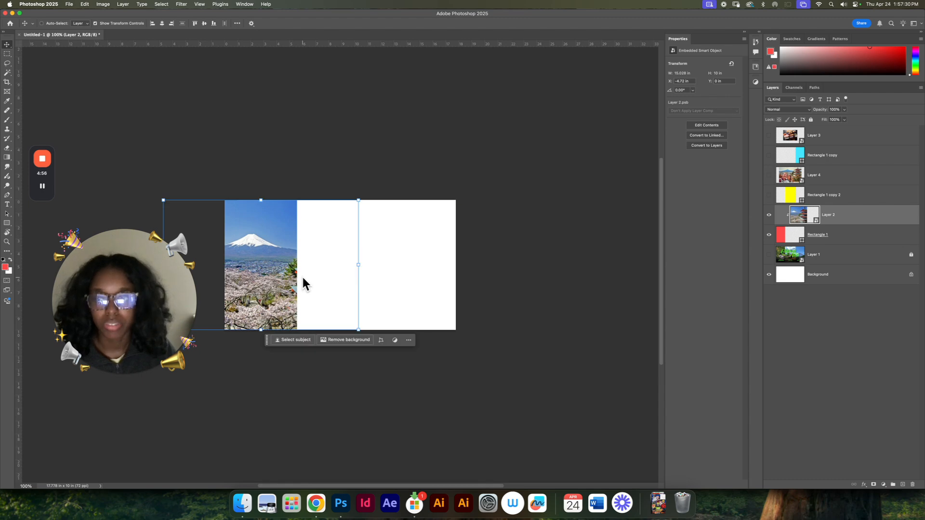
pyautogui.click(768, 194)
pyautogui.click(769, 177)
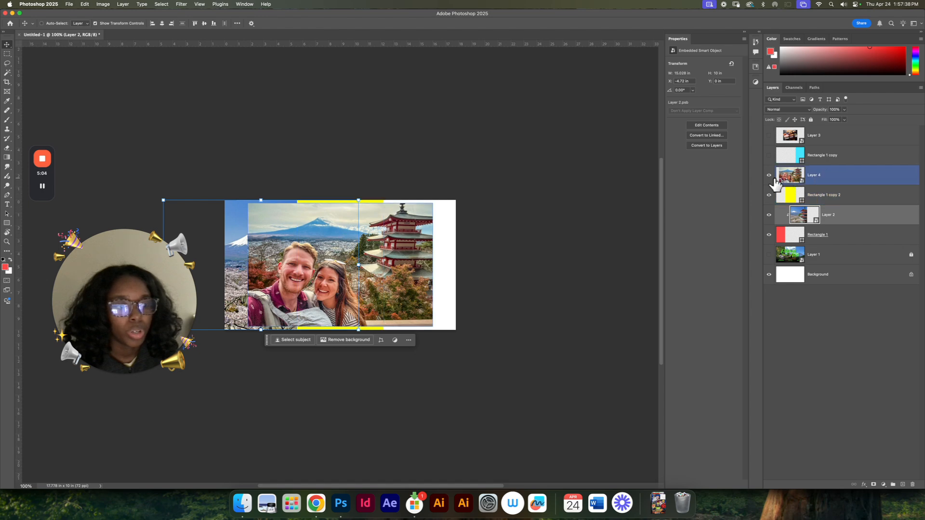
pyautogui.click(770, 179)
pyautogui.click(769, 193)
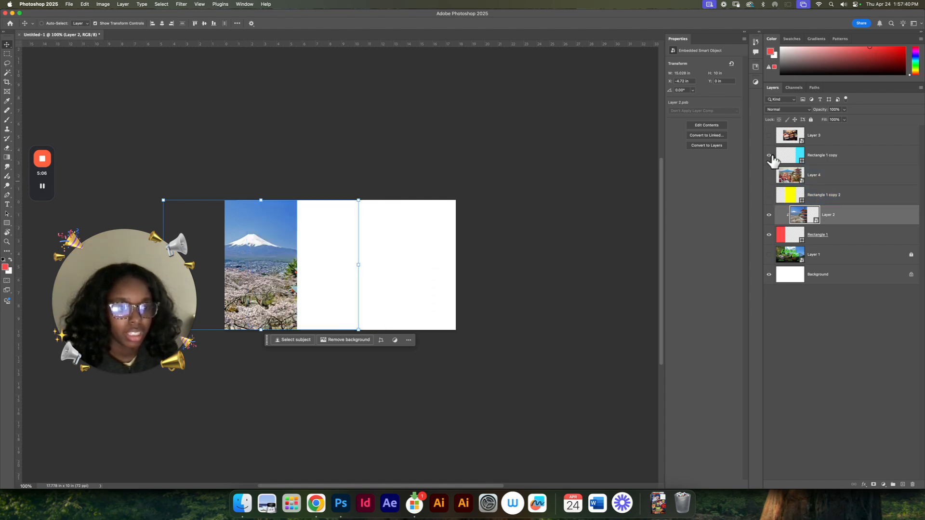
# Step: Show the cyan rectangle, move the meal tray photo over it and clip the photo to the rectangle
pyautogui.click(769, 156)
pyautogui.click(788, 139)
pyautogui.moveTo(339, 266); pyautogui.dragTo(401, 247)
pyautogui.rightClick(834, 136)
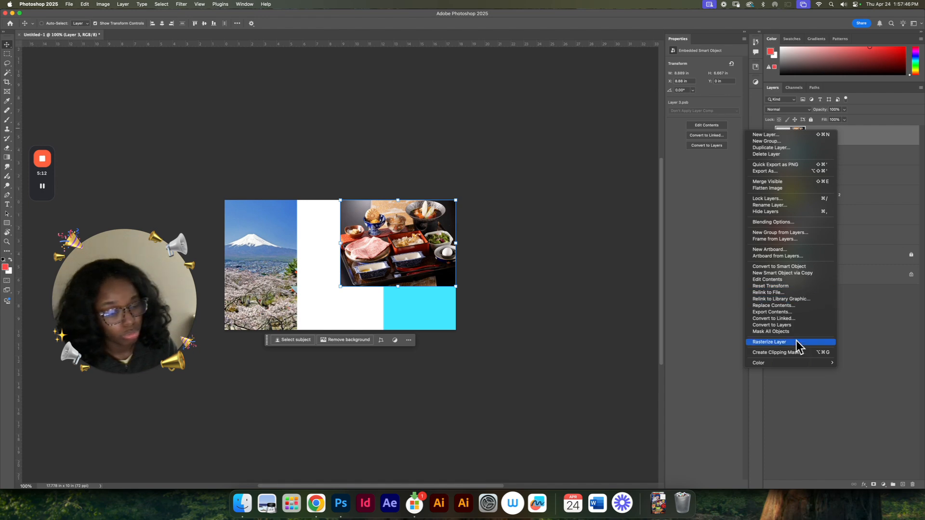
pyautogui.click(357, 286)
pyautogui.press('super+alt+g')
# Step: Enlarge the meal tray photo to the full 10 in canvas height so that it fills the right panel
pyautogui.press('super+t')
pyautogui.moveTo(397, 286); pyautogui.dragTo(440, 295)
pyautogui.press('Return')
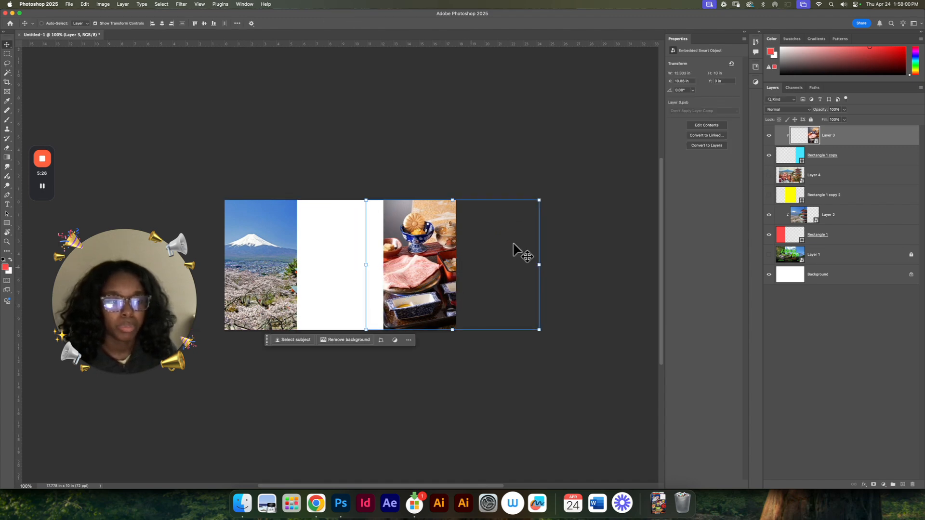
# Step: Show the yellow rectangle and the couple's selfie, and move both layers beneath the red rectangle, above the reference image
pyautogui.click(769, 195)
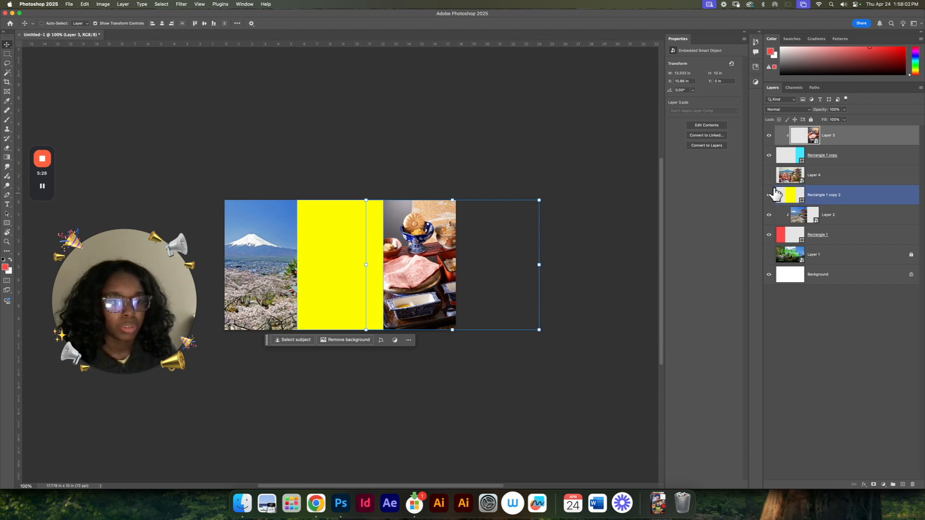
pyautogui.click(769, 175)
pyautogui.click(855, 182)
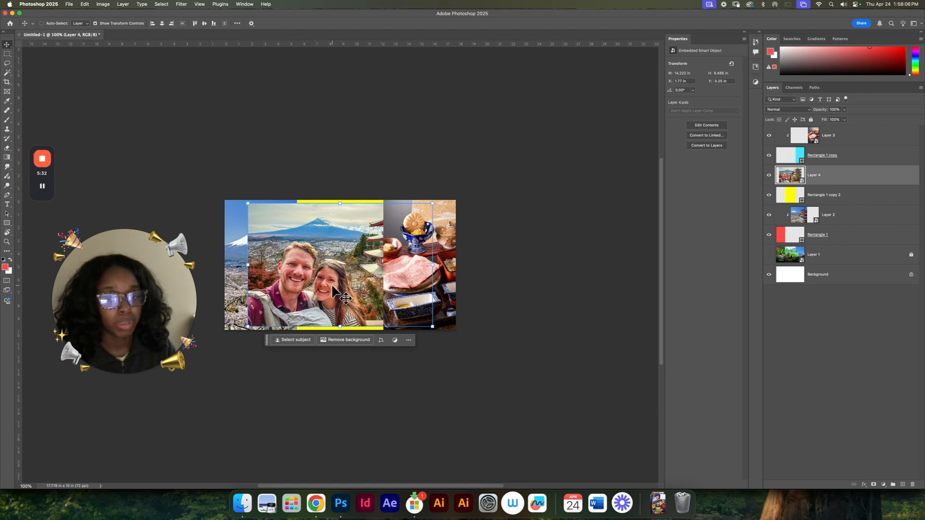
pyautogui.moveTo(330, 287)
pyautogui.mouseDown()
pyautogui.moveTo(355, 278)
pyautogui.moveTo(340, 285)
pyautogui.mouseUp()
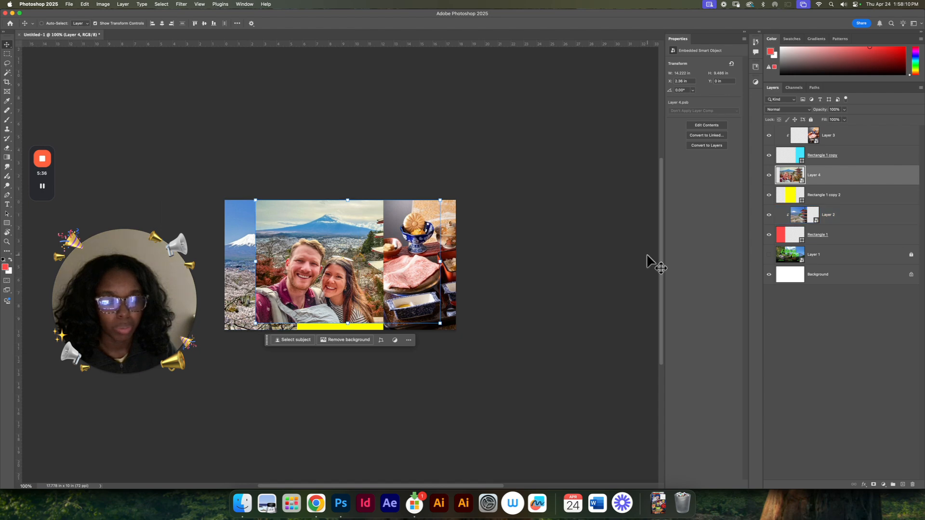
pyautogui.moveTo(851, 199); pyautogui.dragTo(847, 244)
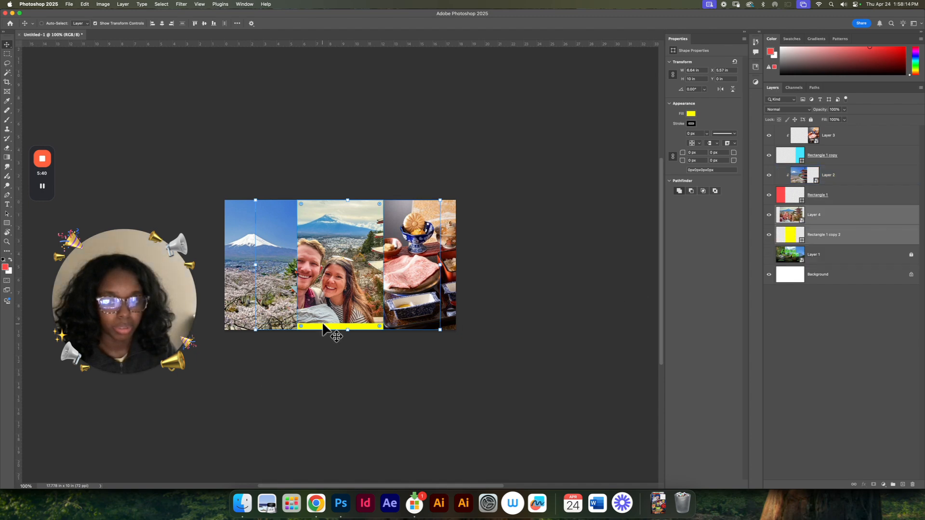
# Step: Enlarge the couple's selfie to about 105% to fill the canvas height and frame both faces in the middle panel
pyautogui.click(840, 221)
pyautogui.moveTo(363, 298)
pyautogui.mouseDown()
pyautogui.moveTo(348, 311)
pyautogui.moveTo(368, 305)
pyautogui.mouseUp()
pyautogui.press('super+t')
pyautogui.moveTo(353, 206); pyautogui.dragTo(356, 200)
pyautogui.moveTo(359, 250); pyautogui.dragTo(368, 246)
pyautogui.press('Return')
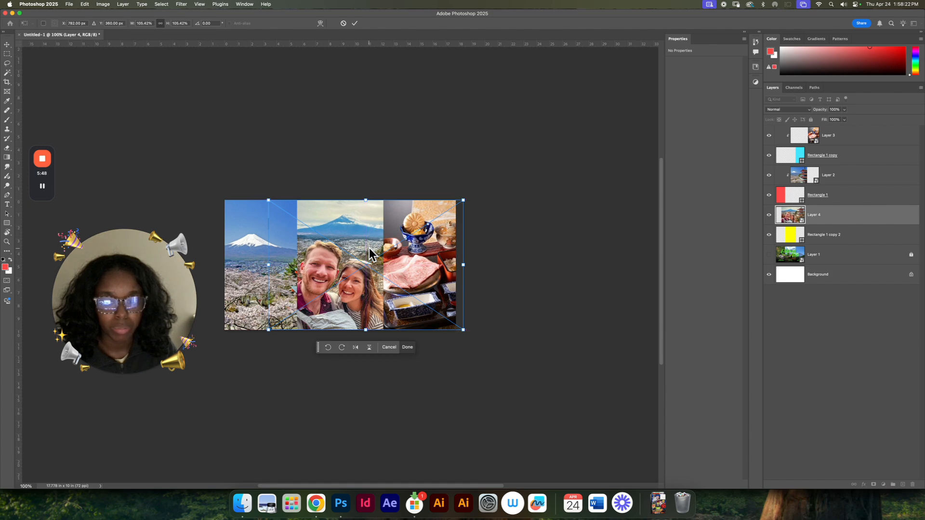
# Step: Shift the clipped scenery photo sideways so the pagoda fills the left panel
pyautogui.keyDown('super'); pyautogui.click(247, 268); pyautogui.keyUp('super')
pyautogui.moveTo(273, 281); pyautogui.dragTo(213, 285)
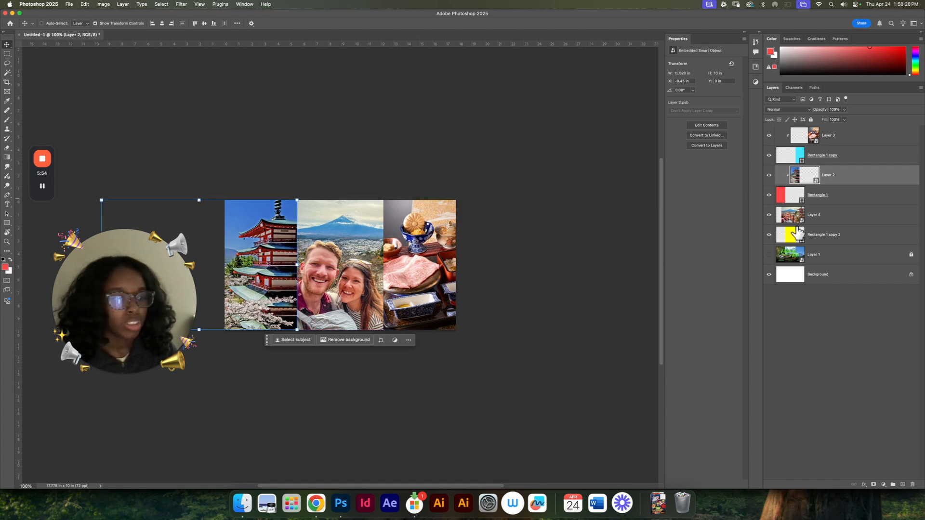
# Step: Show and unlock the reference image layer, and bring it to the top of the layer stack
pyautogui.click(768, 255)
pyautogui.click(912, 256)
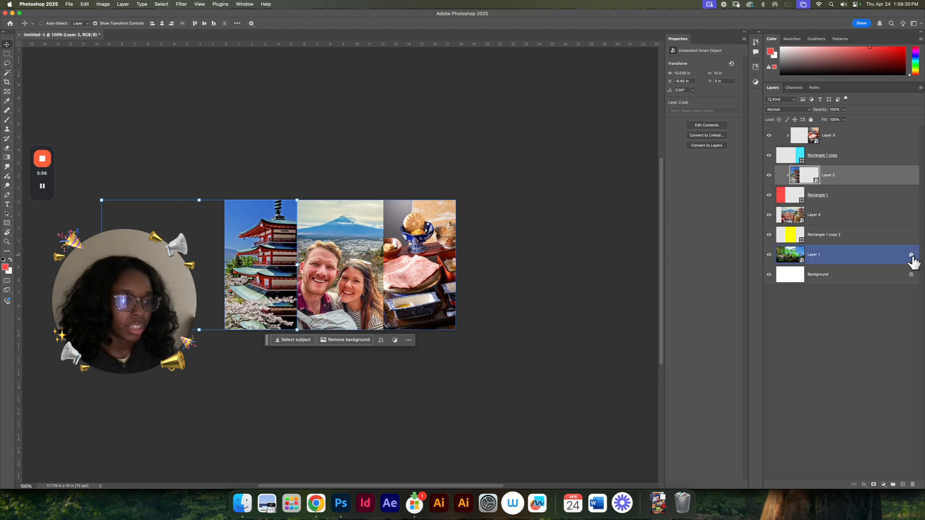
pyautogui.click(877, 262)
pyautogui.press('super+shift+bracketright')
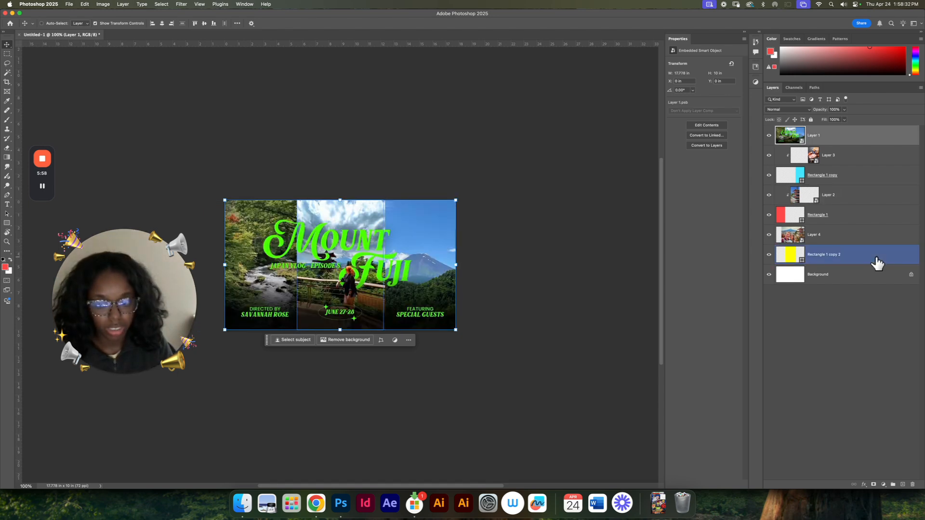
# Step: Compare the reference thumbnail's text and layout with the three photo panels by temporarily hiding the reference layer
pyautogui.press('super+equal')
pyautogui.press('super+equal')
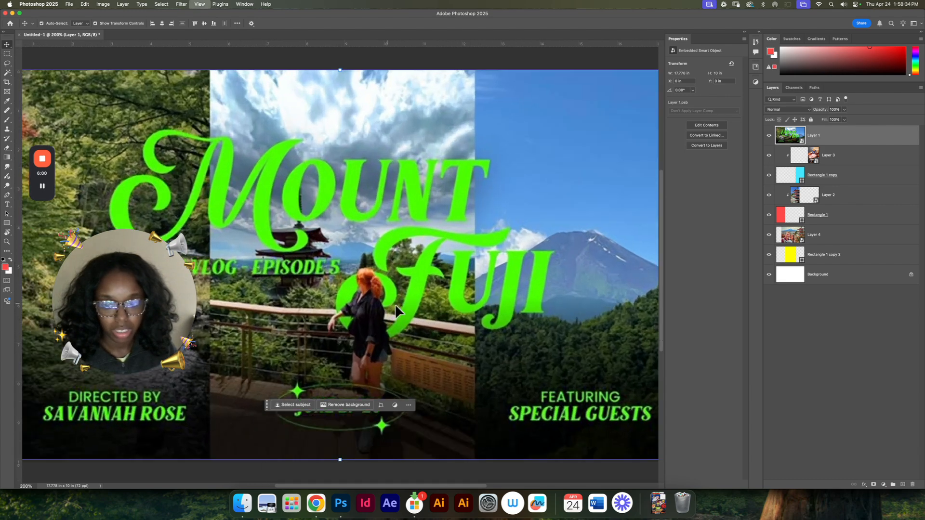
pyautogui.scroll(-3, 402, 336)
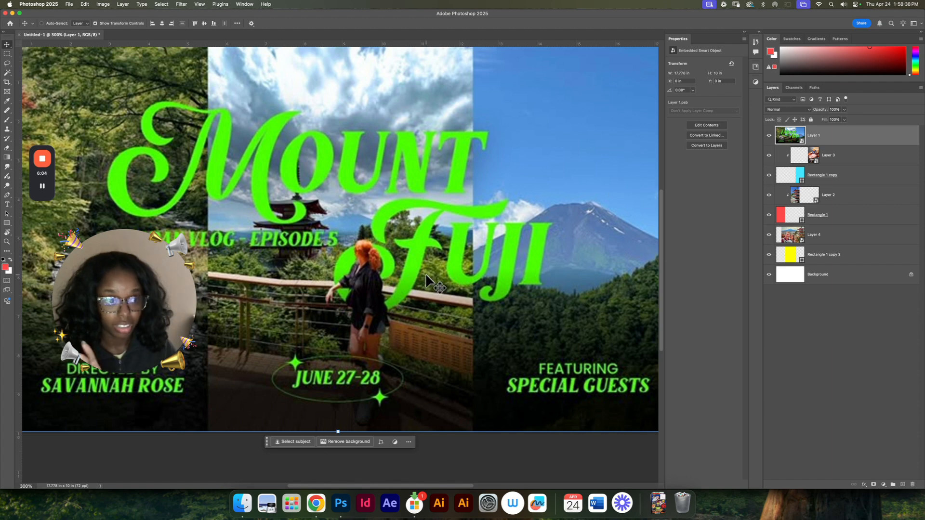
pyautogui.click(769, 136)
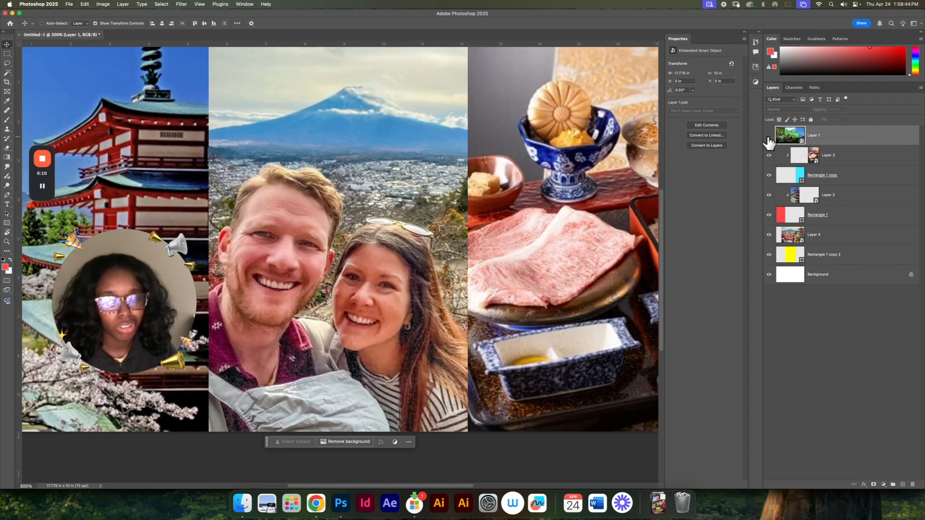
pyautogui.press('super+minus')
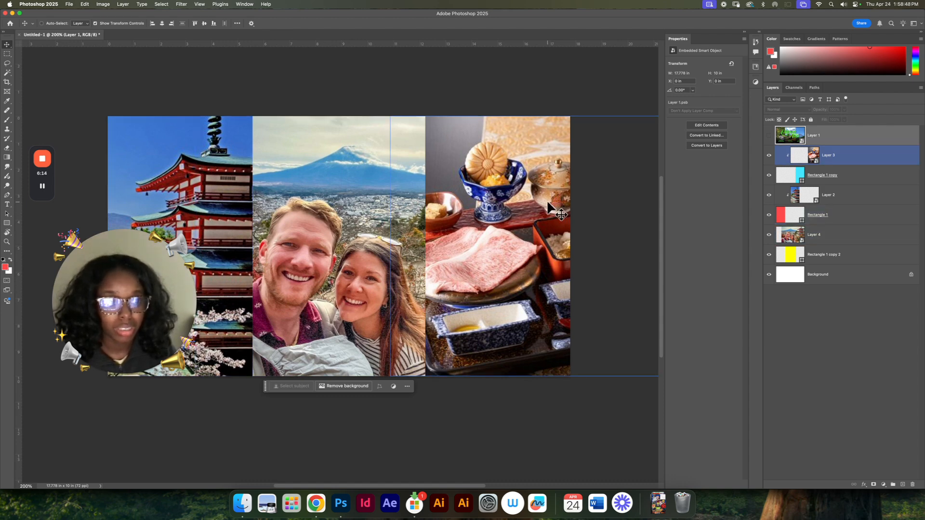
pyautogui.click(768, 136)
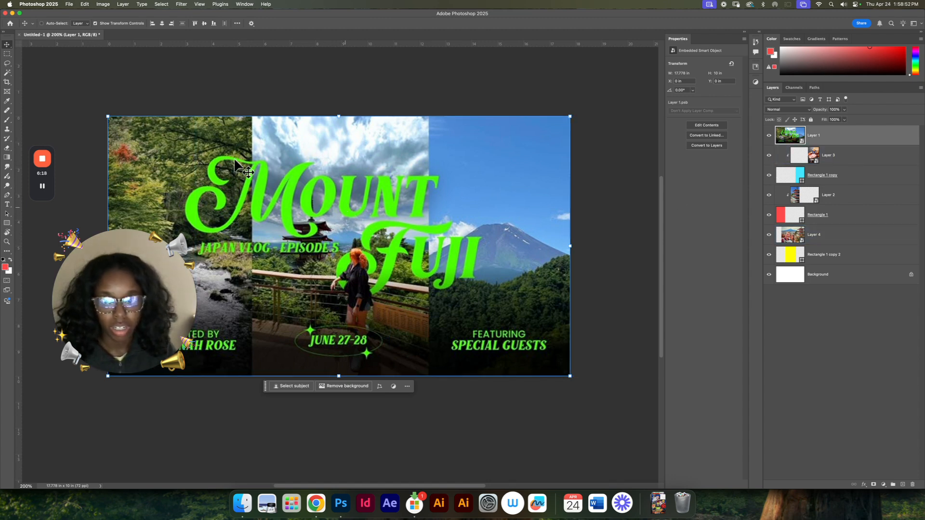
# Step: Create a paragraph text box across the upper part of the thumbnail containing the word "Mount"
pyautogui.press('t')
pyautogui.moveTo(147, 98); pyautogui.dragTo(612, 238)
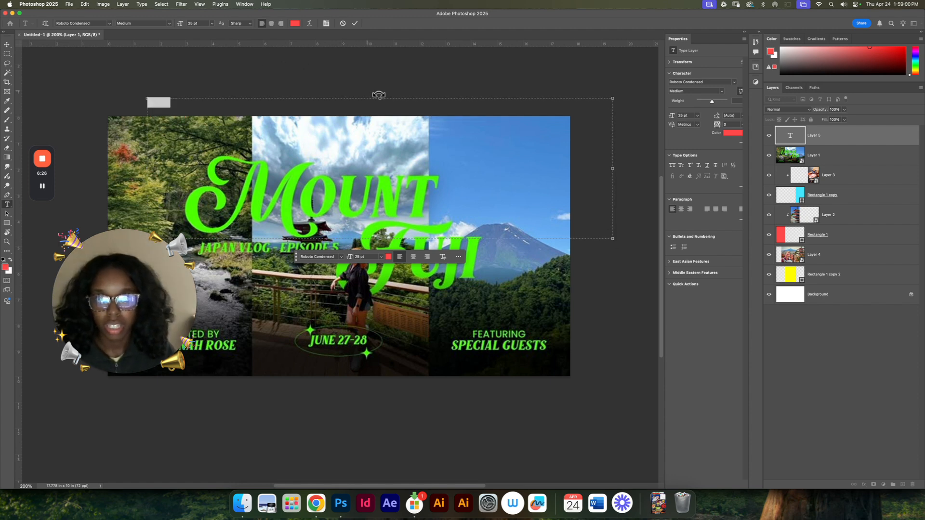
pyautogui.moveTo(378, 95); pyautogui.dragTo(400, 141)
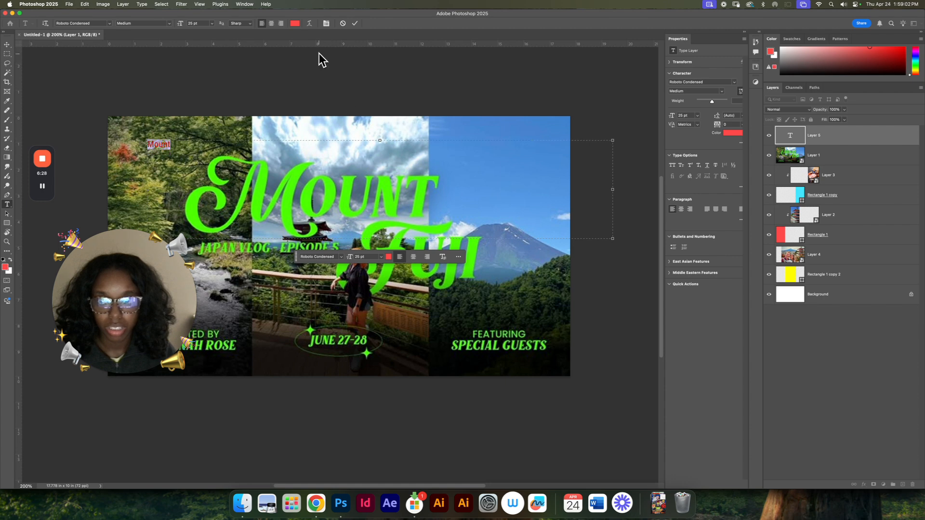
# Step: Set the text colour of the word "Mount" to white (#ffffff)
pyautogui.click(294, 24)
pyautogui.click(297, 171)
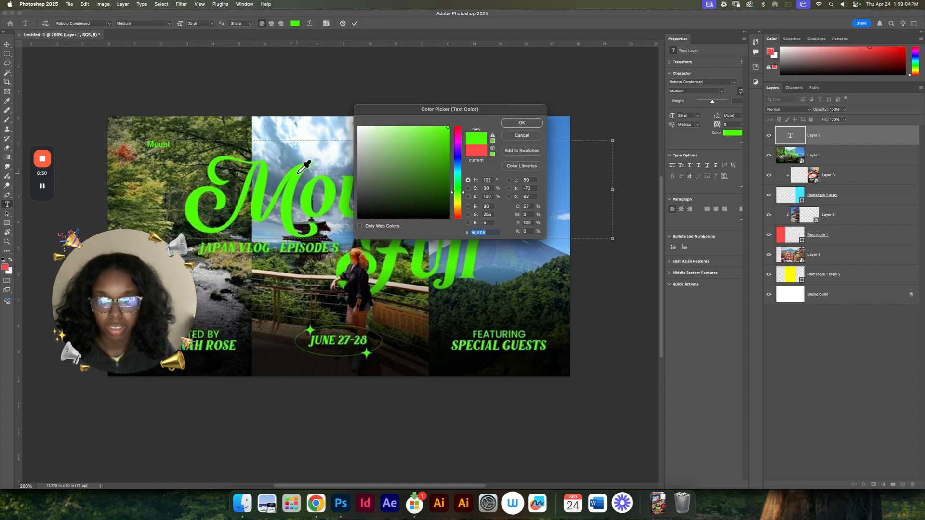
pyautogui.moveTo(387, 161); pyautogui.dragTo(325, 99)
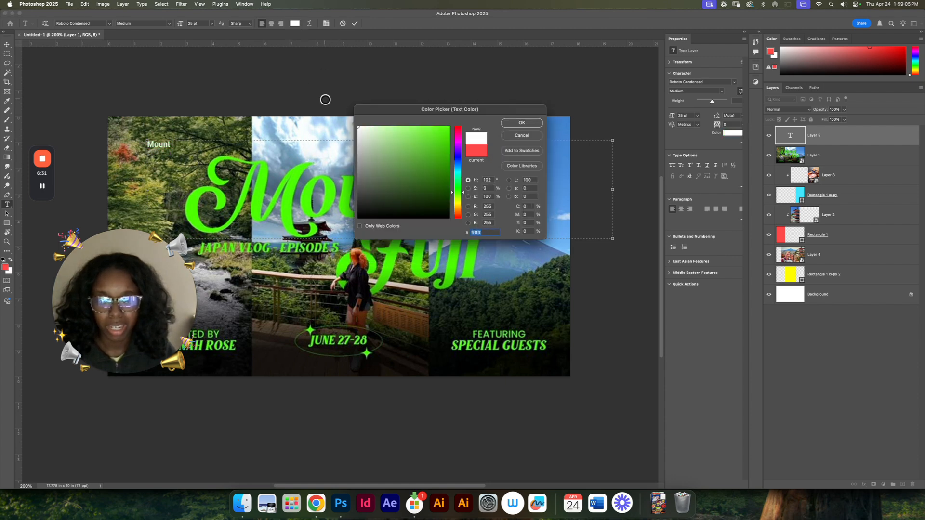
pyautogui.click(523, 125)
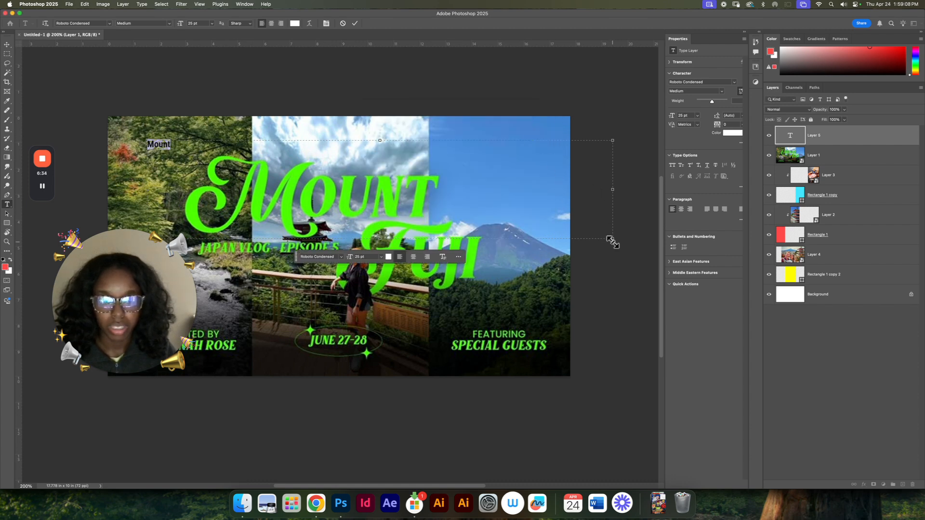
# Step: Shrink the text box to fit closely around the word "Mount"
pyautogui.moveTo(604, 239); pyautogui.dragTo(210, 168)
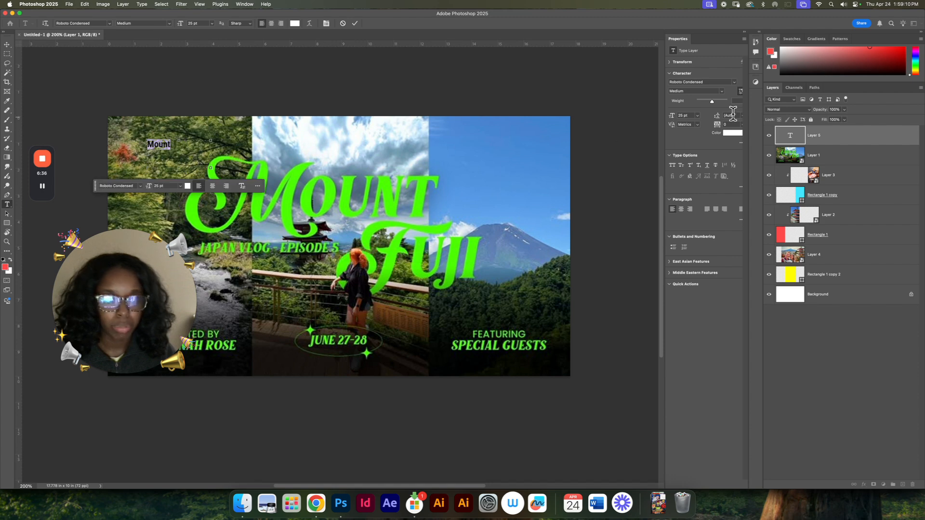
pyautogui.click(697, 115)
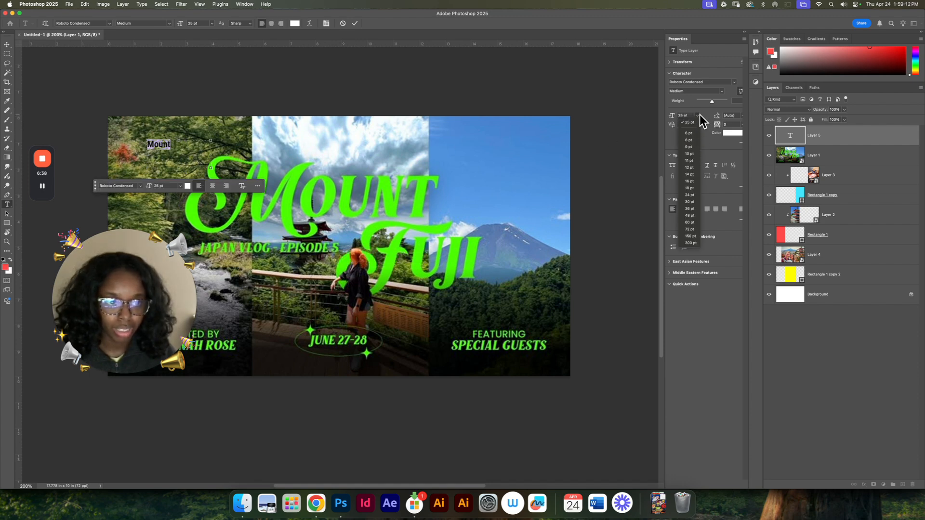
pyautogui.click(699, 115)
pyautogui.moveTo(211, 167); pyautogui.dragTo(176, 147)
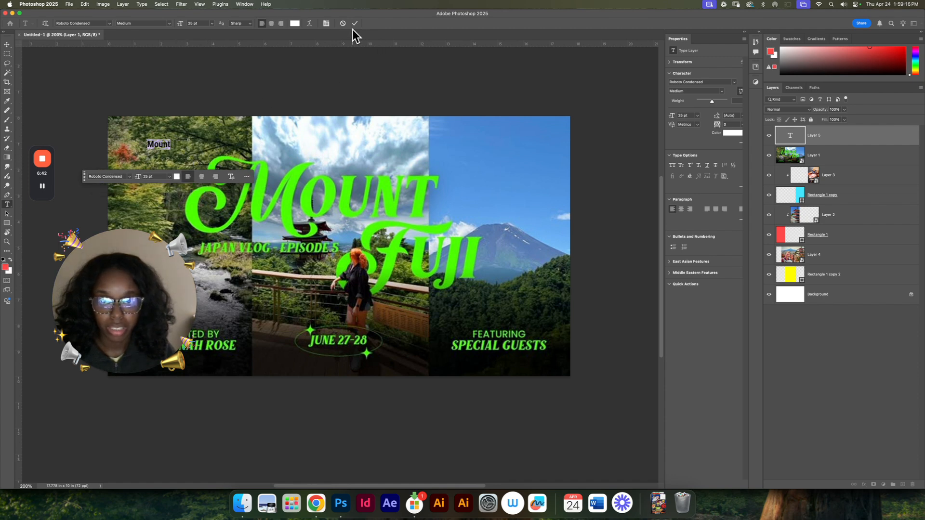
# Step: Scale the "Mount" text up to about 246.6 pt across the thumbnail and centre-align it
pyautogui.click(7, 44)
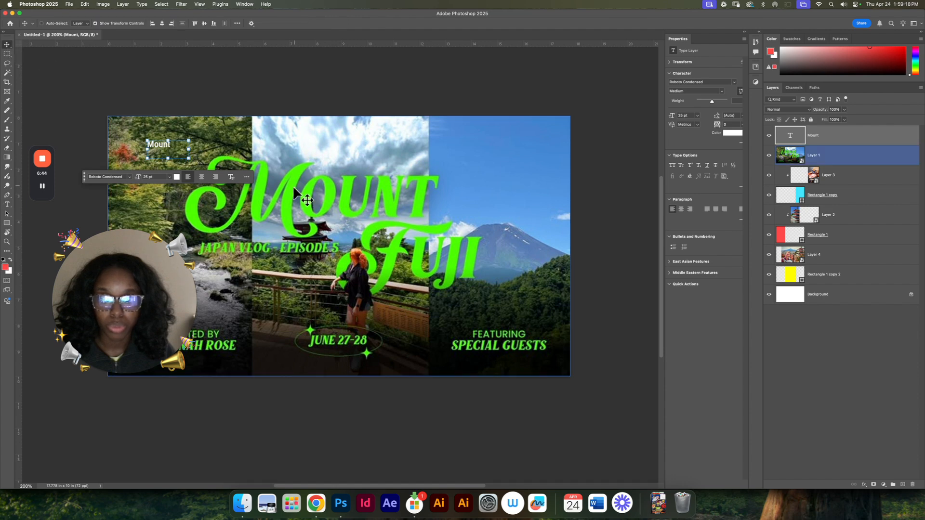
pyautogui.press('super+t')
pyautogui.moveTo(171, 149); pyautogui.dragTo(567, 330)
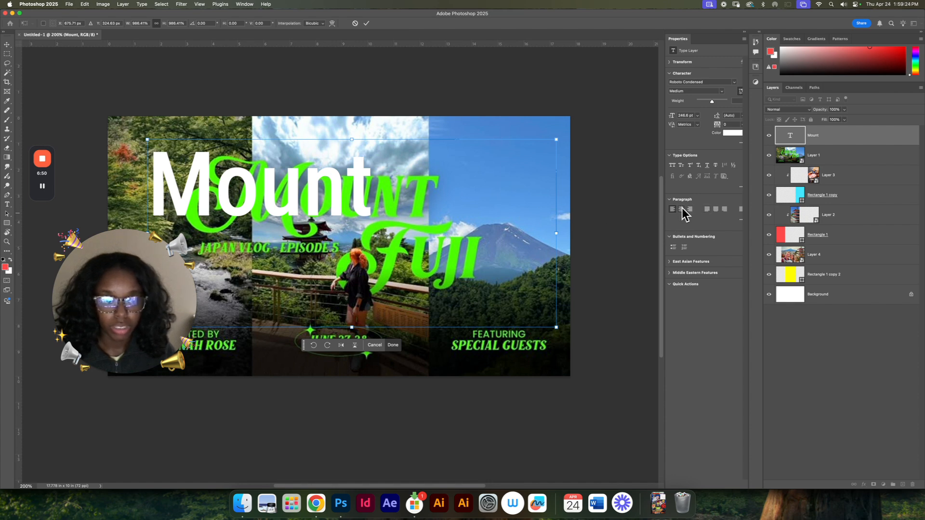
pyautogui.press('Return')
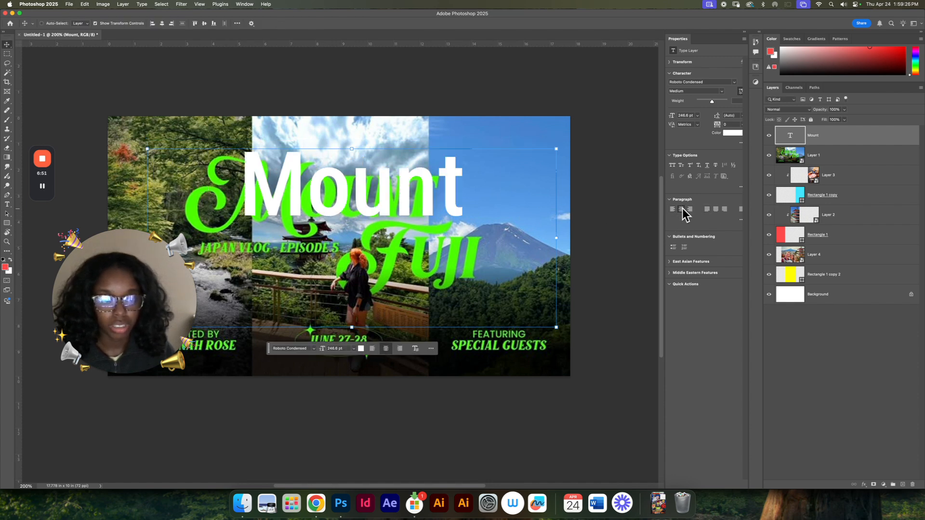
# Step: Duplicate the "Mount" text, reduce the upper one to the letter "M", and fit its text box around it
pyautogui.moveTo(364, 218); pyautogui.dragTo(502, 202)
pyautogui.doubleClick(361, 206)
pyautogui.click(342, 202)
pyautogui.press('BackSpace')
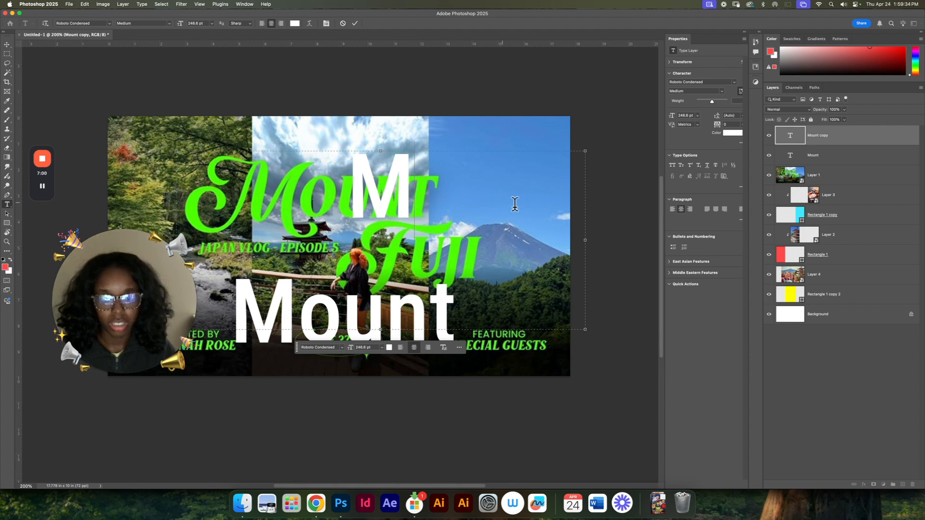
pyautogui.moveTo(585, 240); pyautogui.dragTo(429, 238)
pyautogui.moveTo(381, 330); pyautogui.dragTo(381, 230)
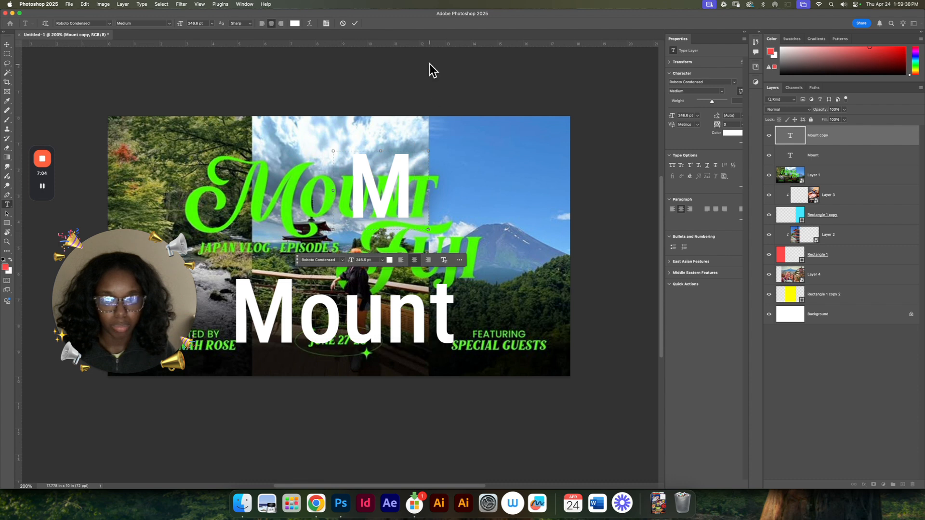
# Step: Remove the "M" from the lower "Mount" text, leaving "ount", and fit its text box around it
pyautogui.doubleClick(374, 322)
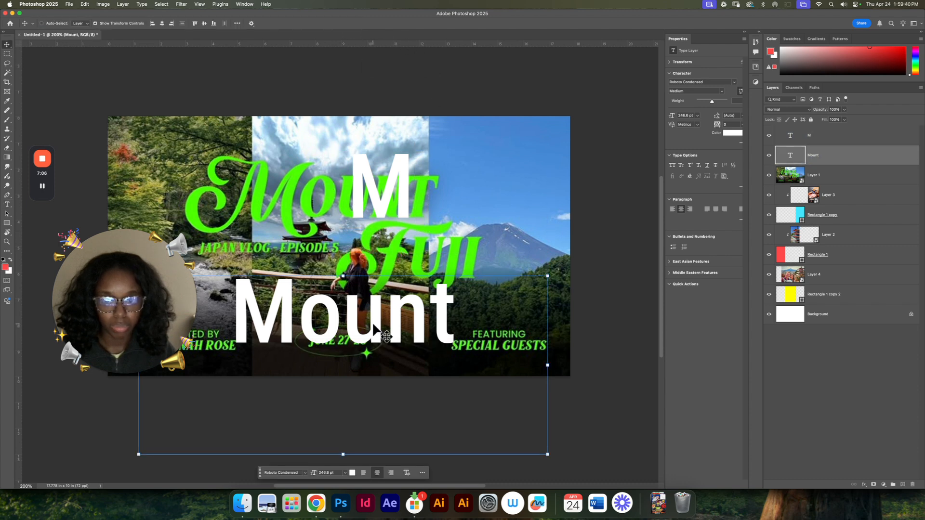
pyautogui.click(297, 325)
pyautogui.moveTo(296, 325); pyautogui.dragTo(230, 321)
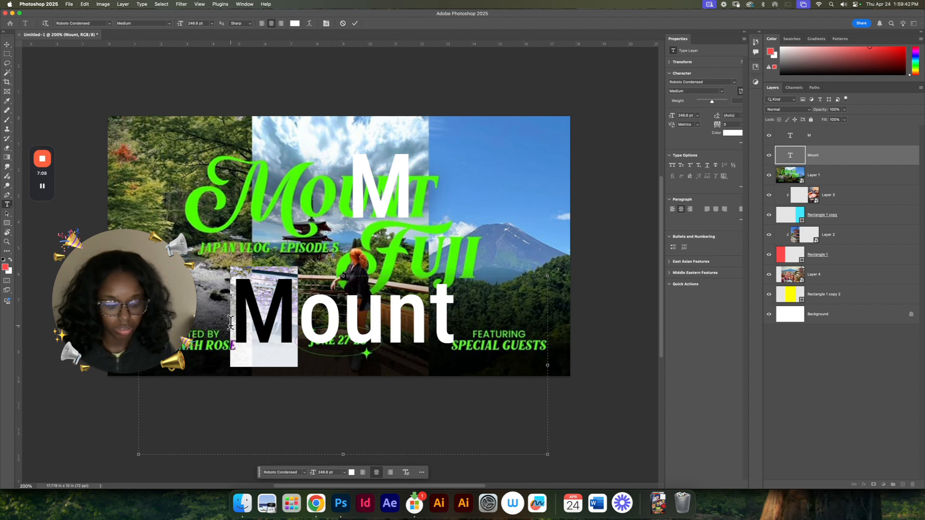
pyautogui.press('BackSpace')
pyautogui.moveTo(349, 455); pyautogui.dragTo(343, 359)
pyautogui.moveTo(528, 320); pyautogui.dragTo(425, 299)
pyautogui.click(353, 25)
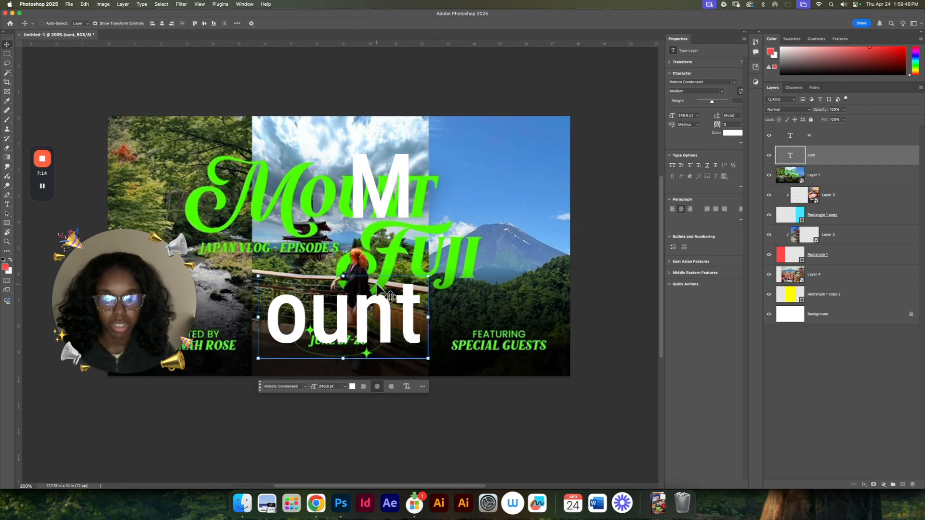
# Step: Move the separate "M" over the green M of the reference title
pyautogui.keyDown('super'); pyautogui.click(384, 203); pyautogui.keyUp('super')
pyautogui.moveTo(384, 205); pyautogui.dragTo(253, 224)
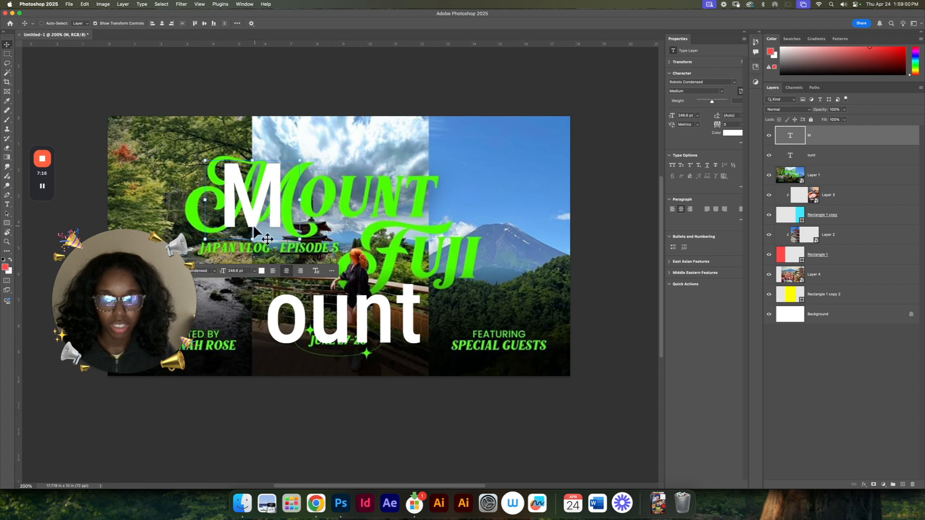
pyautogui.moveTo(667, 107); pyautogui.dragTo(648, 111)
# Step: Try the Breathney Demo font on the letter "M"
pyautogui.click(716, 83)
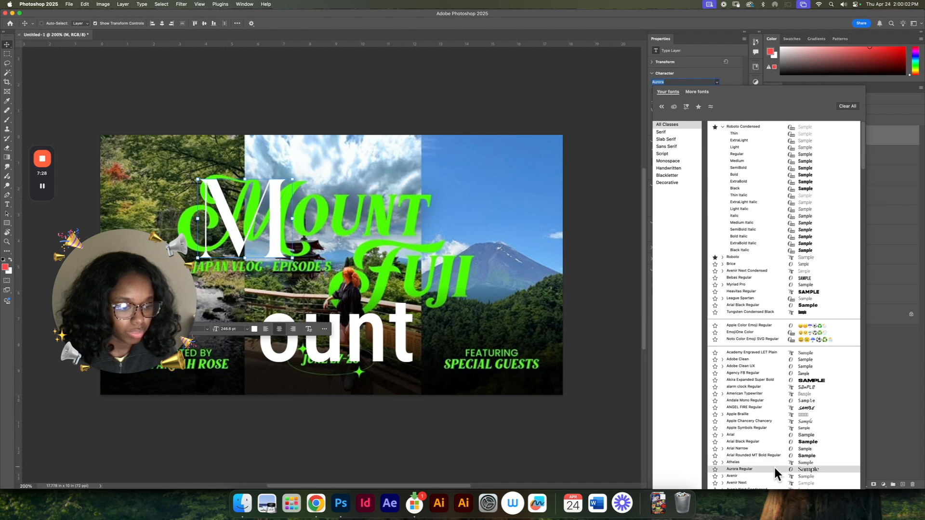
pyautogui.scroll(-5, 775, 468)
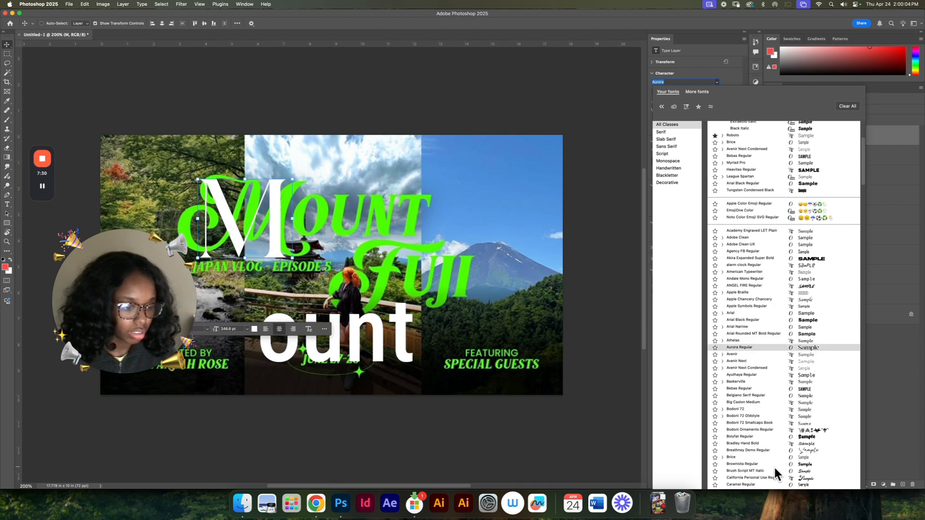
pyautogui.scroll(-1, 773, 465)
pyautogui.click(770, 416)
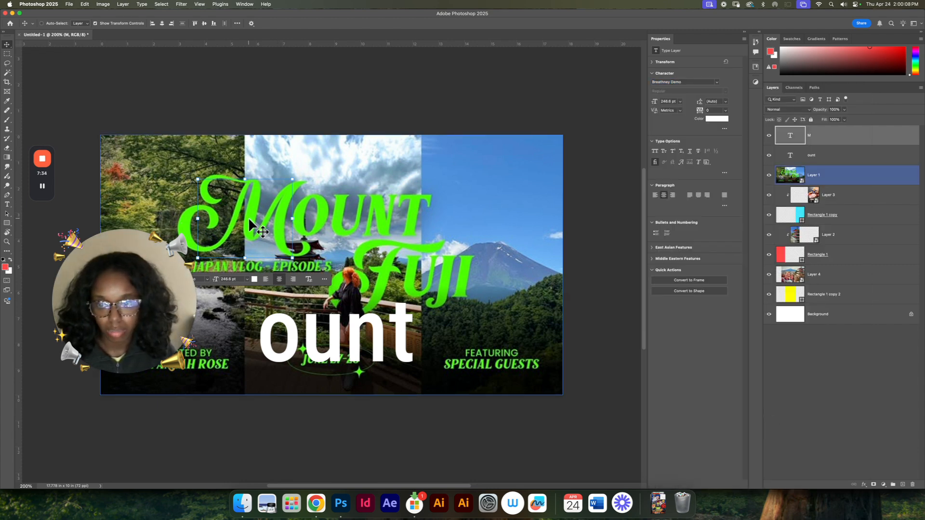
# Step: Enlarge the text box of the "M" so the whole letter fits inside
pyautogui.doubleClick(792, 135)
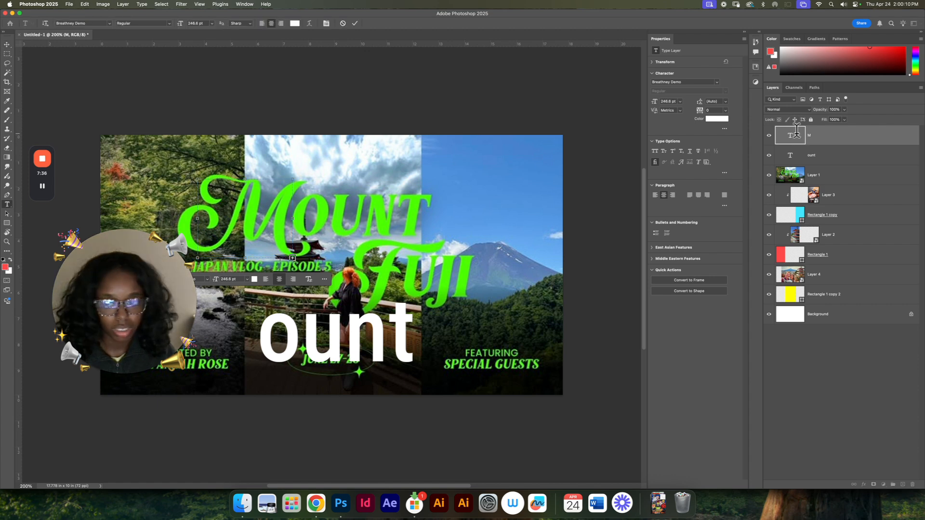
pyautogui.moveTo(292, 258); pyautogui.dragTo(397, 305)
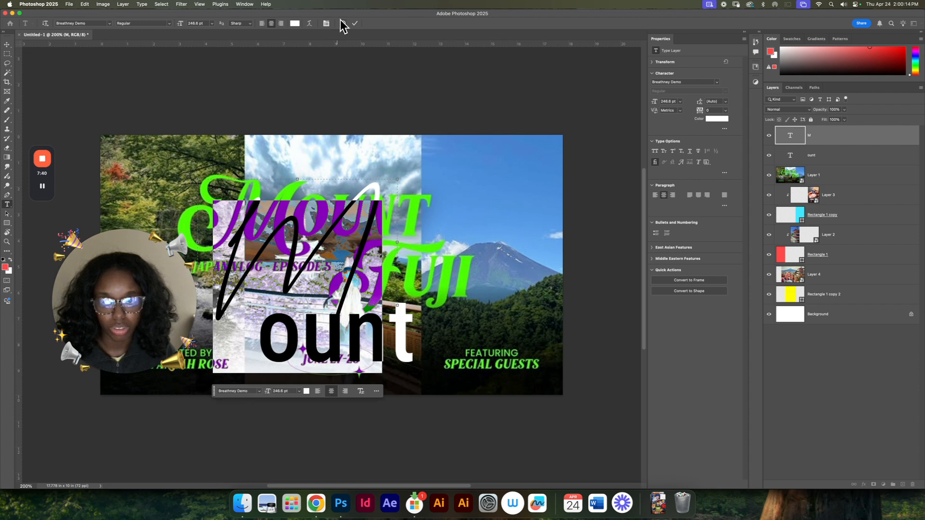
pyautogui.click(355, 24)
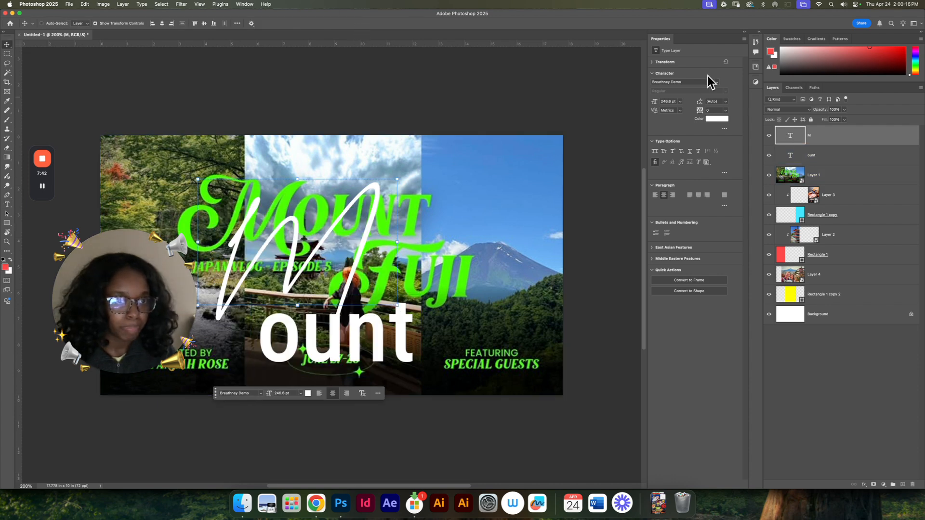
# Step: Set the font of the "M" to California Personal Use and align it with the reference's green M
pyautogui.click(716, 82)
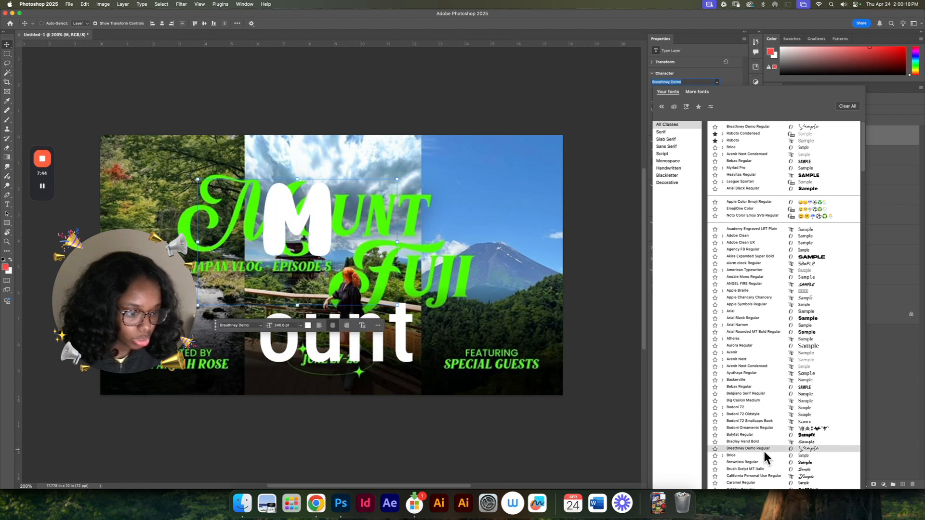
pyautogui.scroll(-3, 763, 450)
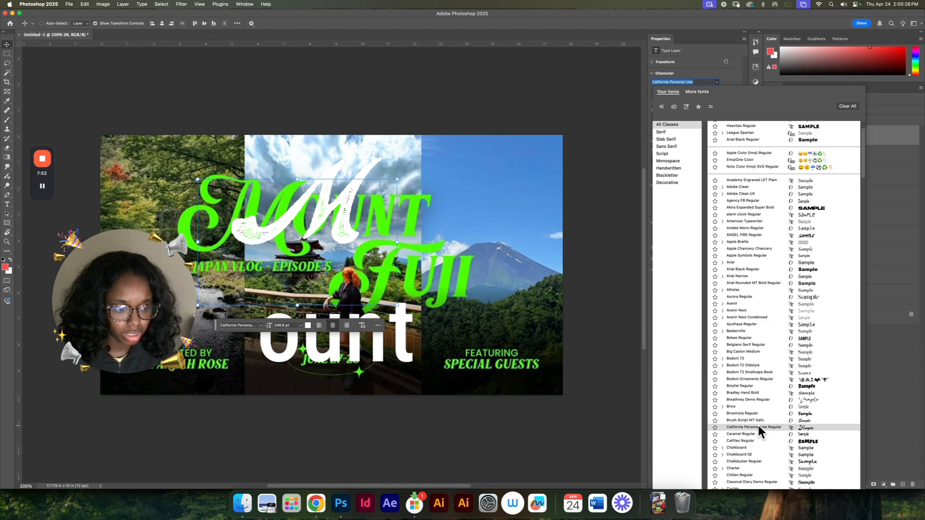
pyautogui.click(758, 426)
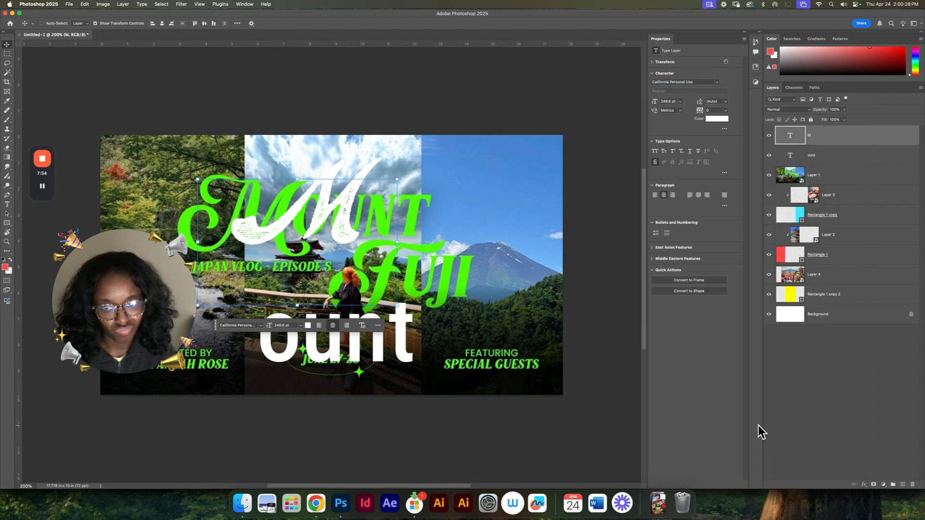
pyautogui.moveTo(335, 226); pyautogui.dragTo(273, 237)
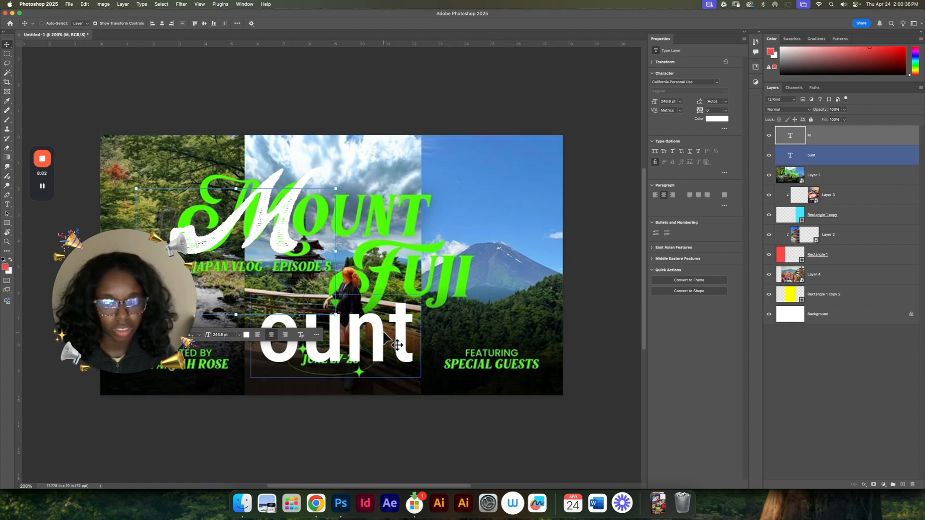
# Step: Set the font of "ount" to California Personal Use and place it beside the "M" to form "Mount"
pyautogui.click(396, 345)
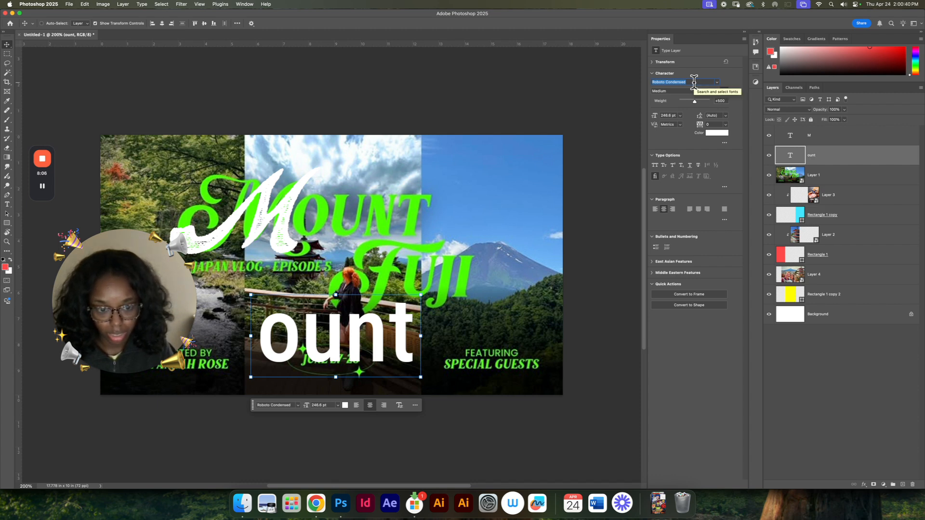
pyautogui.write('califo')
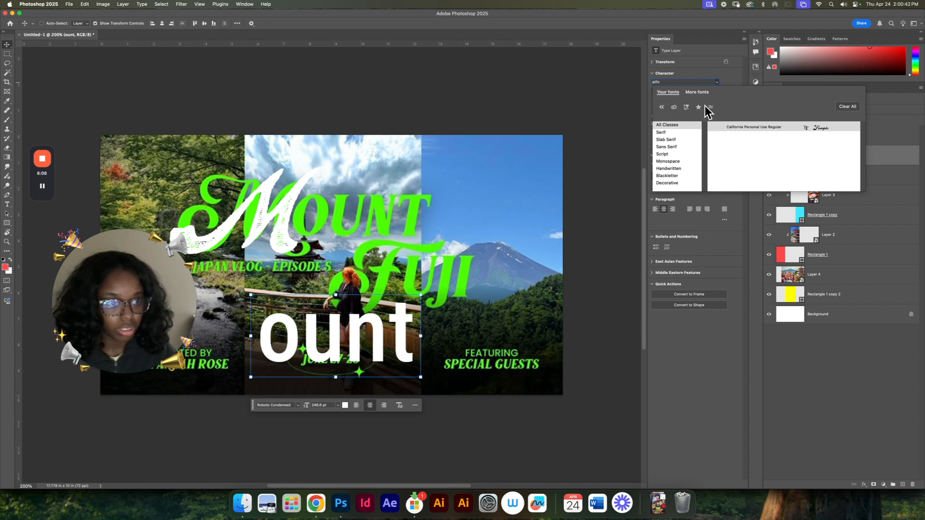
pyautogui.click(733, 128)
pyautogui.moveTo(331, 337); pyautogui.dragTo(362, 230)
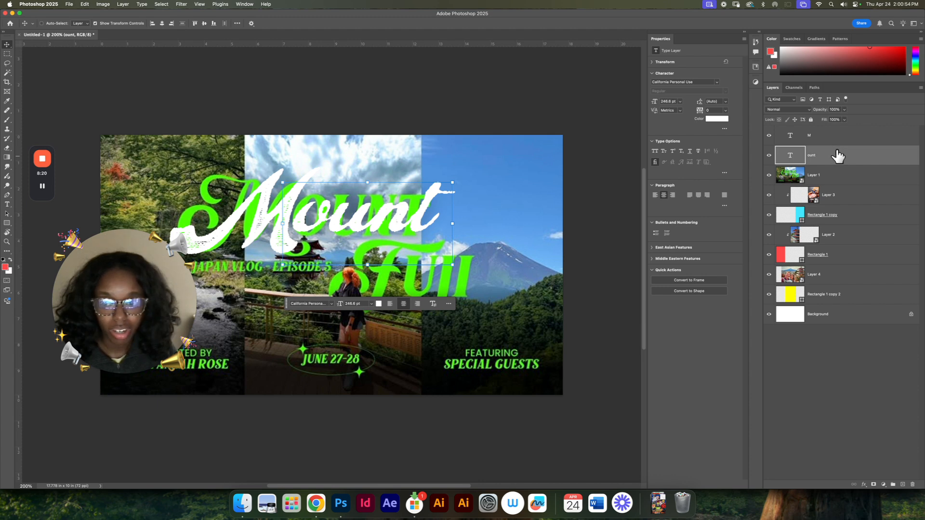
# Step: Duplicate the "M" and "ount" texts below the title and change the copies to "F" and "uji"
pyautogui.keyDown('shift'); pyautogui.keyDown('super'); pyautogui.click(247, 218); pyautogui.keyUp('super'); pyautogui.keyUp('shift')
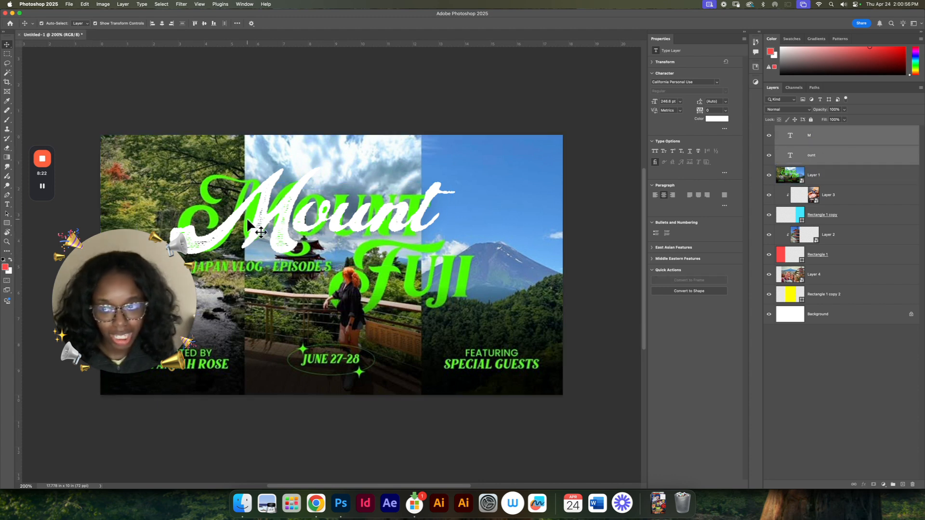
pyautogui.moveTo(268, 225); pyautogui.dragTo(327, 316)
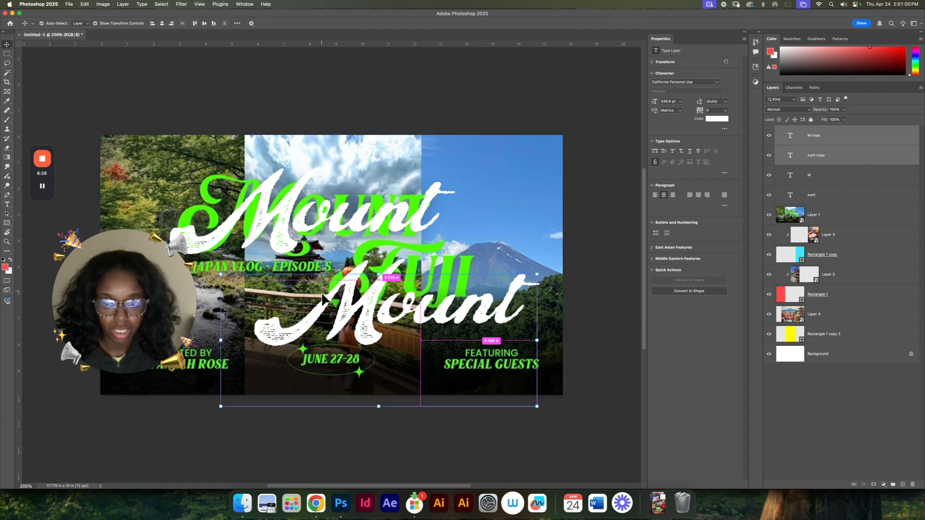
pyautogui.doubleClick(284, 324)
pyautogui.write('F')
pyautogui.click(476, 300)
pyautogui.doubleClick(474, 300)
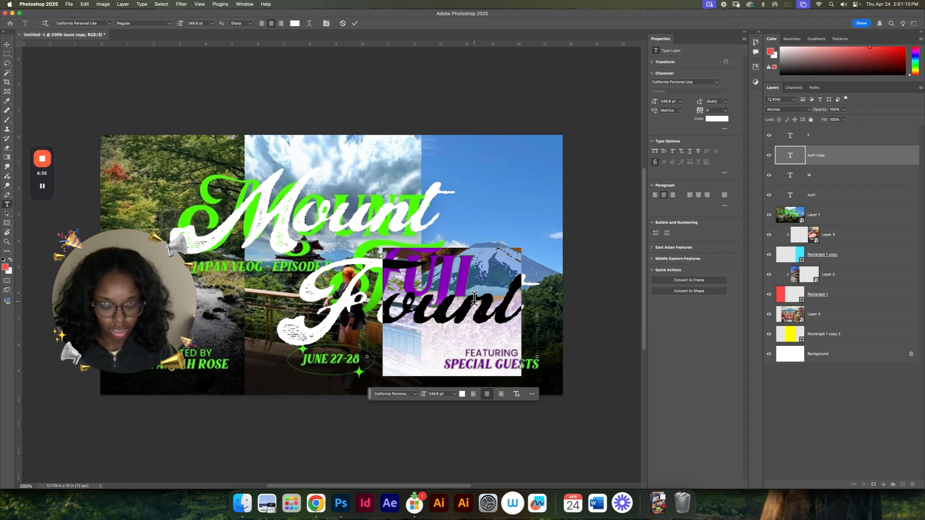
pyautogui.write('uji')
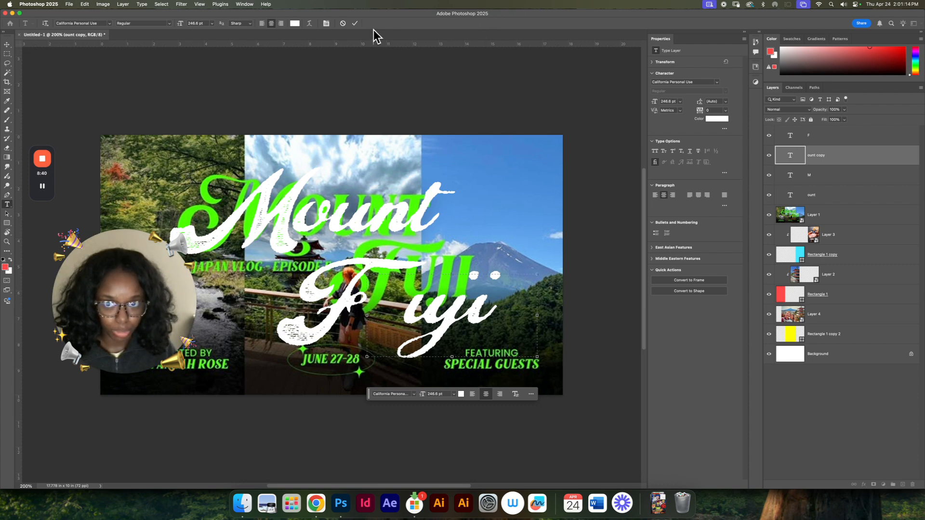
pyautogui.click(355, 24)
# Step: Move "F" and "uji" together over the reference's green "Fuji" to form the second title word
pyautogui.press('v')
pyautogui.keyDown('super'); pyautogui.click(329, 327); pyautogui.keyUp('super')
pyautogui.moveTo(329, 327); pyautogui.dragTo(366, 314)
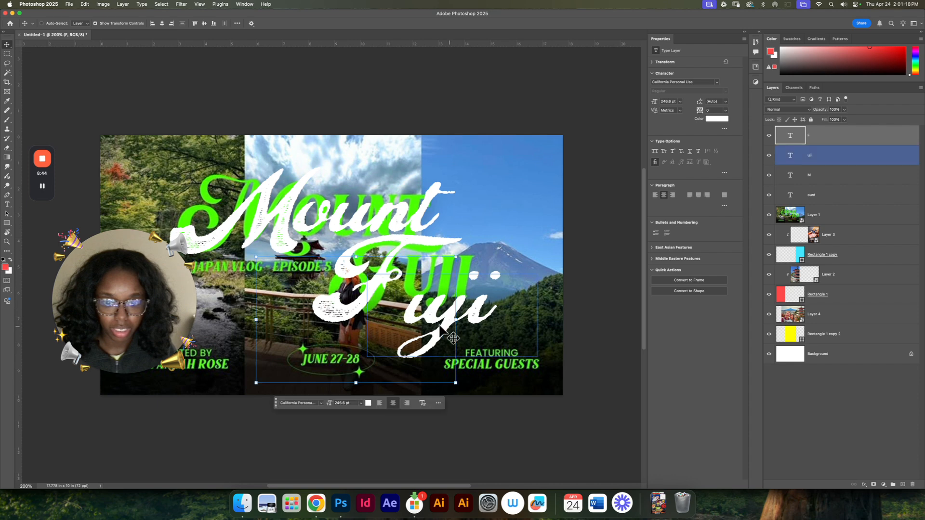
pyautogui.keyDown('super'); pyautogui.moveTo(460, 315); pyautogui.dragTo(442, 302); pyautogui.keyUp('super')
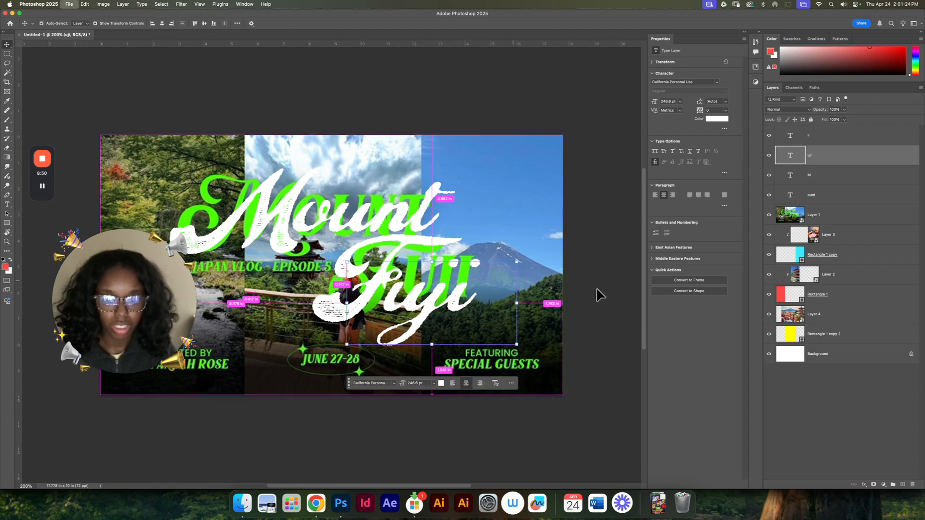
# Step: Save the document as fuji.psd in the Documents folder, in Photoshop format
pyautogui.press('super+s')
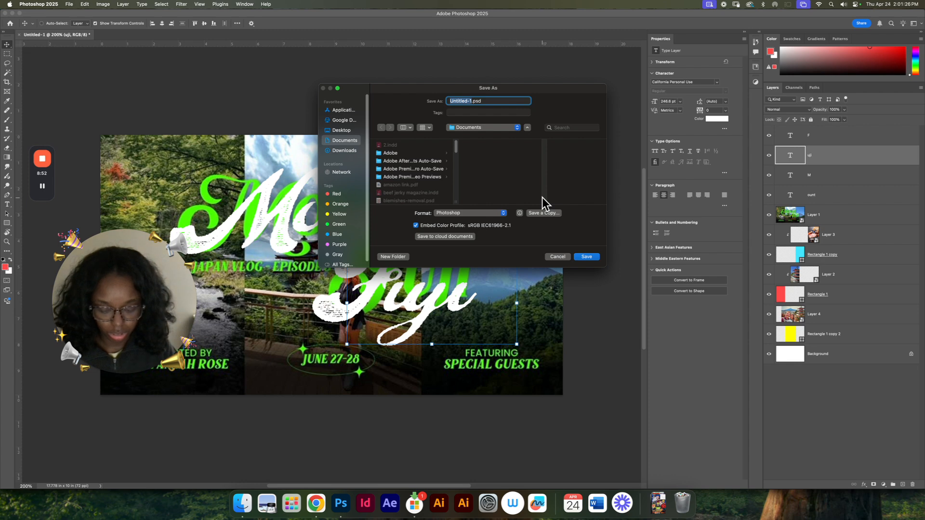
pyautogui.write('layout')
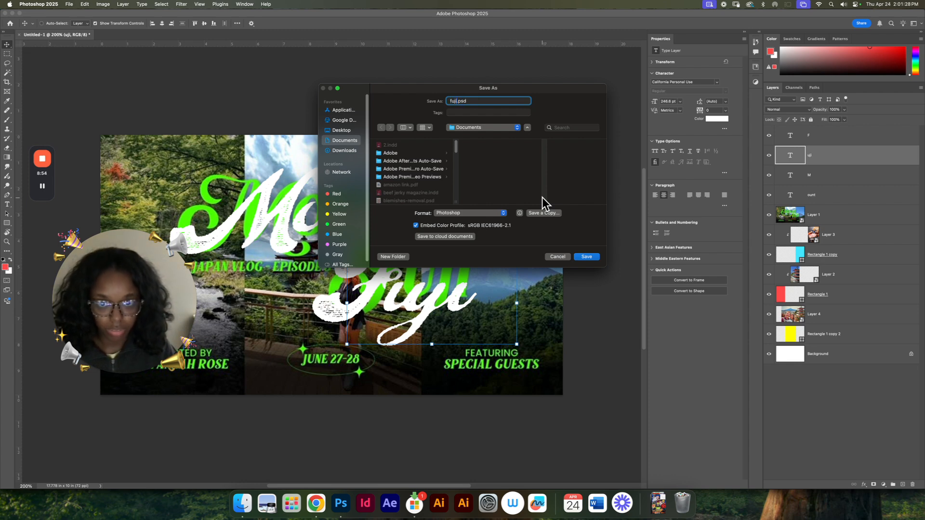
pyautogui.press('Return')
pyautogui.click(433, 183)
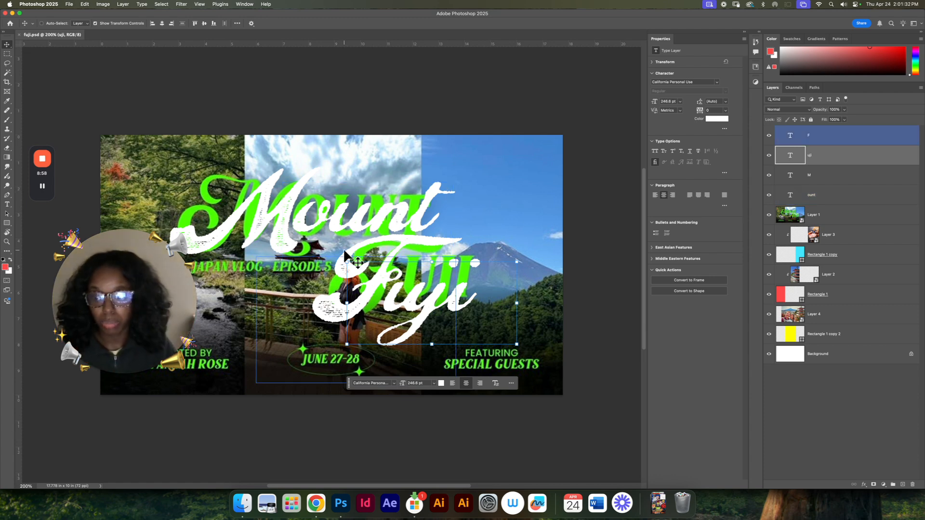
pyautogui.moveTo(145, 347); pyautogui.dragTo(116, 436)
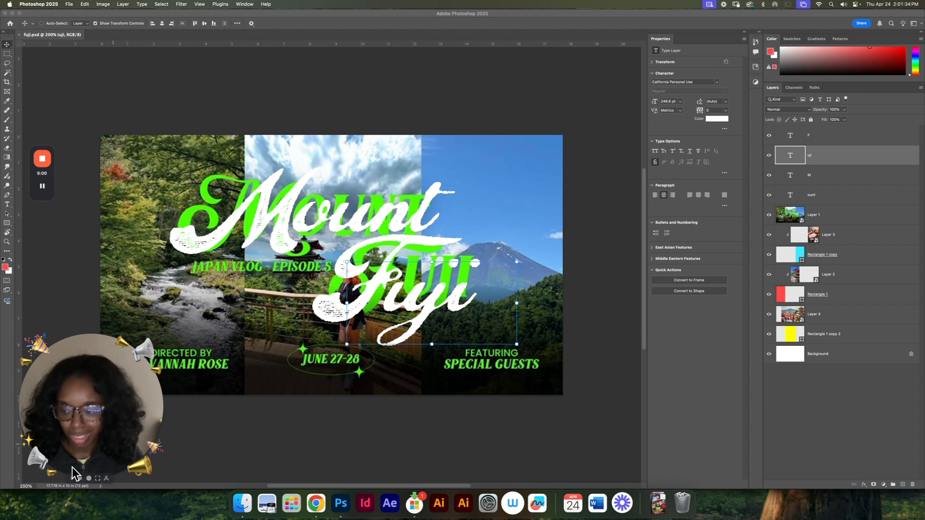
pyautogui.click(80, 479)
pyautogui.moveTo(61, 453); pyautogui.dragTo(80, 110)
pyautogui.click(247, 444)
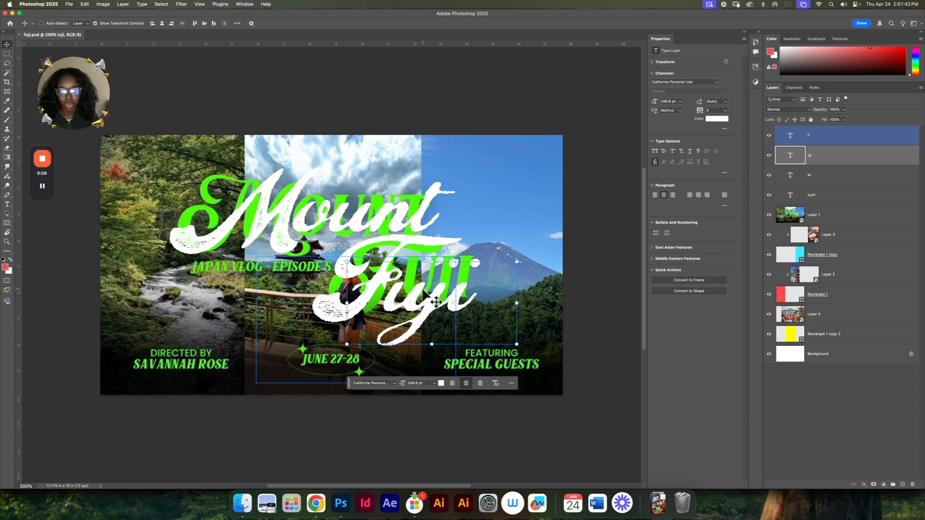
# Step: Duplicate the "uji" text onto the sky above the title and scale the copy down to about 111 pt
pyautogui.moveTo(421, 289); pyautogui.dragTo(493, 183)
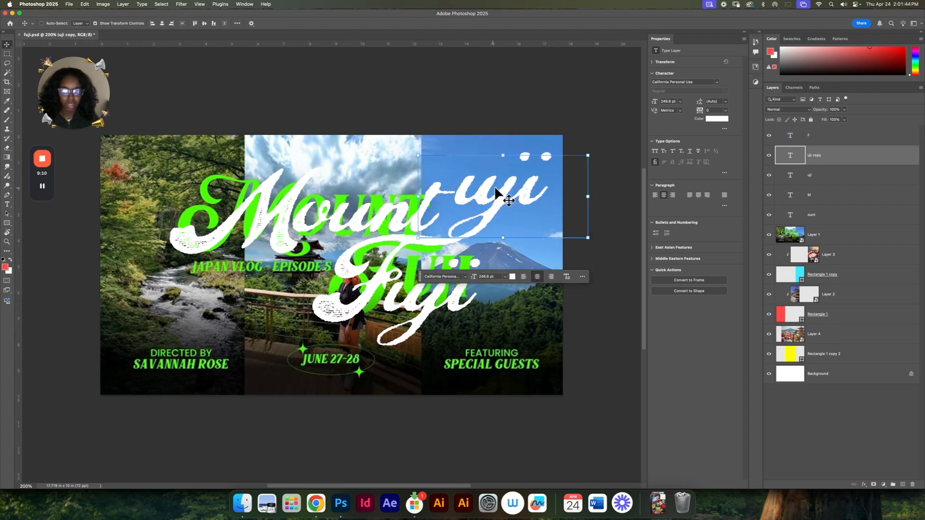
pyautogui.moveTo(587, 196); pyautogui.dragTo(352, 184)
pyautogui.press('Return')
# Step: Set the small "uji" copy's font to Avenir Next Condensed Medium in all caps
pyautogui.doubleClick(471, 176)
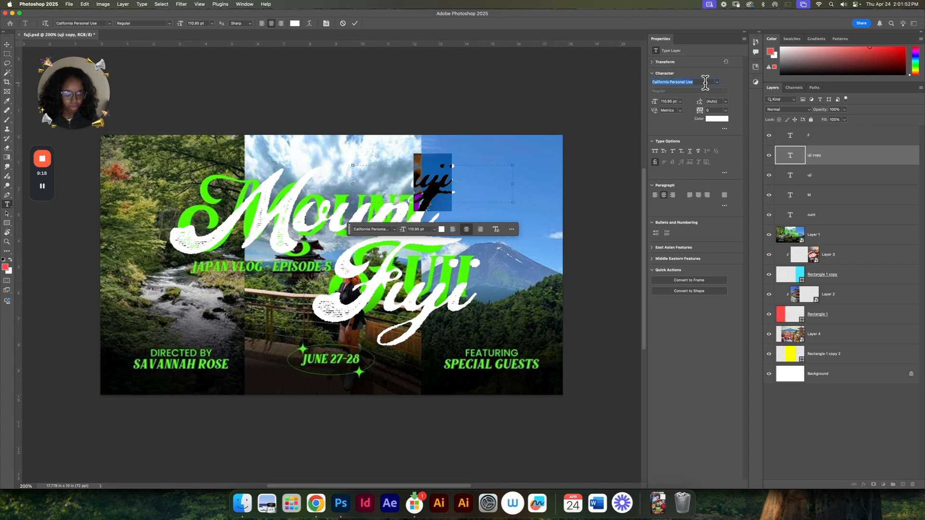
pyautogui.write('venir Next')
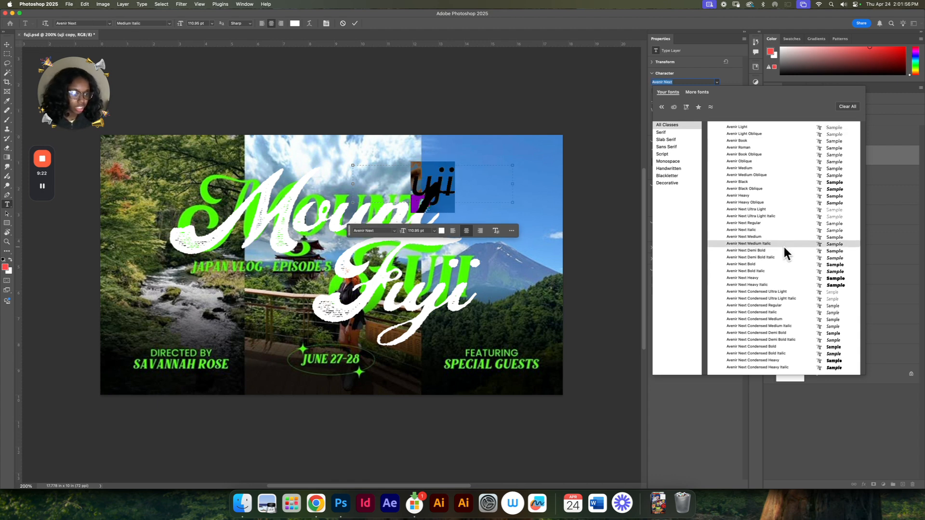
pyautogui.click(782, 249)
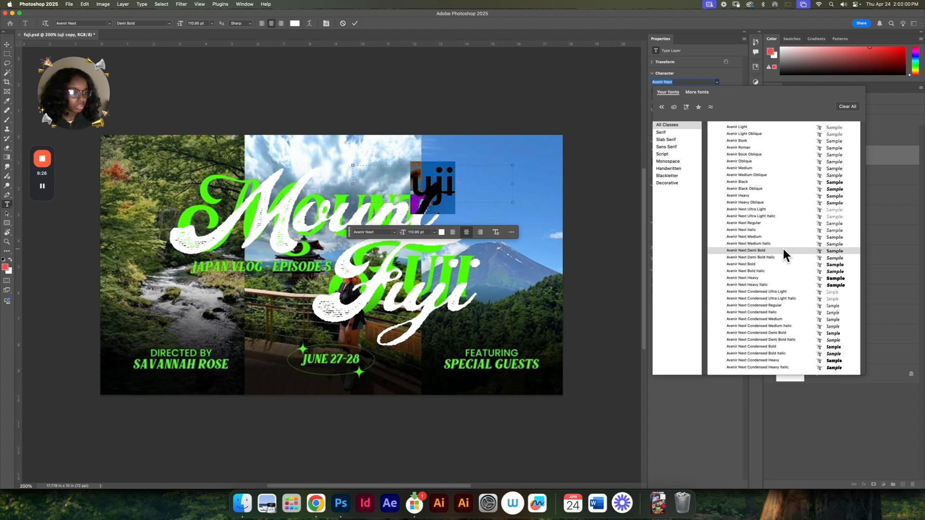
pyautogui.press('Down')
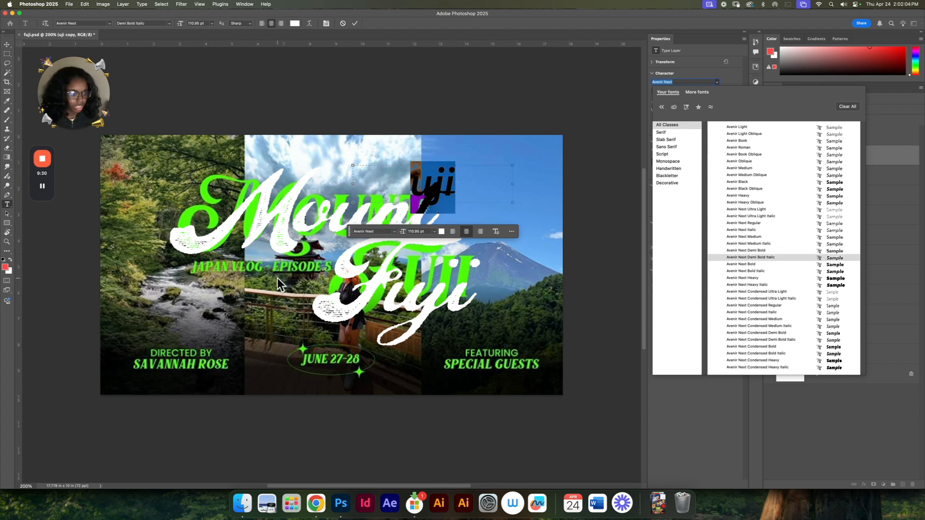
pyautogui.click(784, 326)
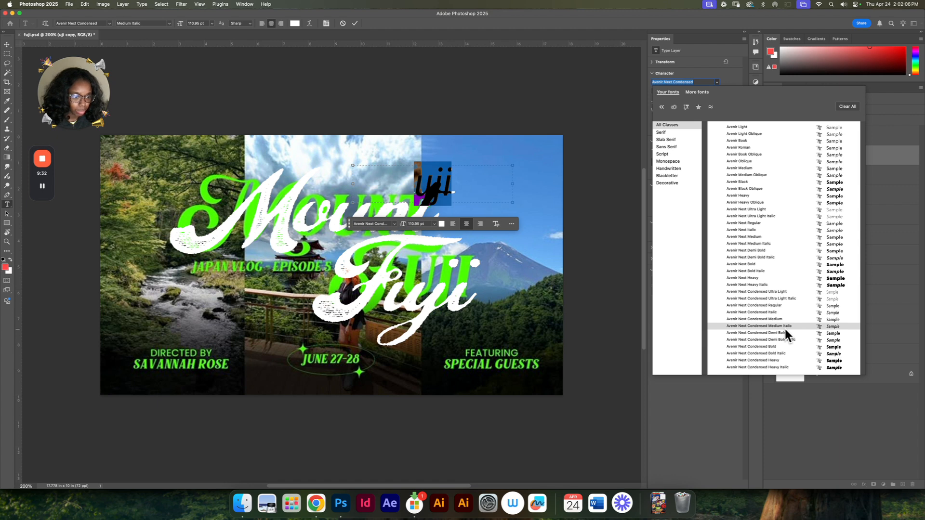
pyautogui.click(785, 321)
pyautogui.click(785, 320)
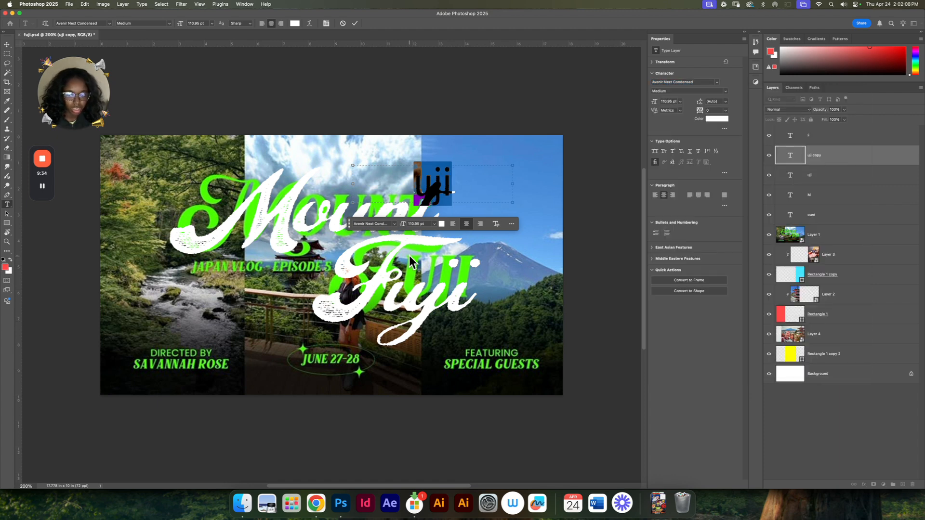
pyautogui.click(655, 152)
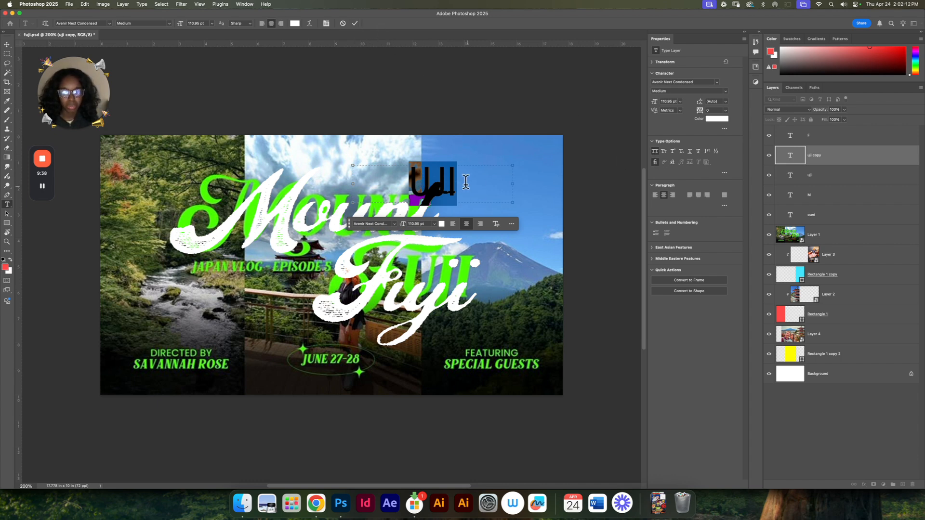
# Step: Replace the small copy's text with "JAPAN VLOG" and widen its text box to fit on one line
pyautogui.write('JAPA')
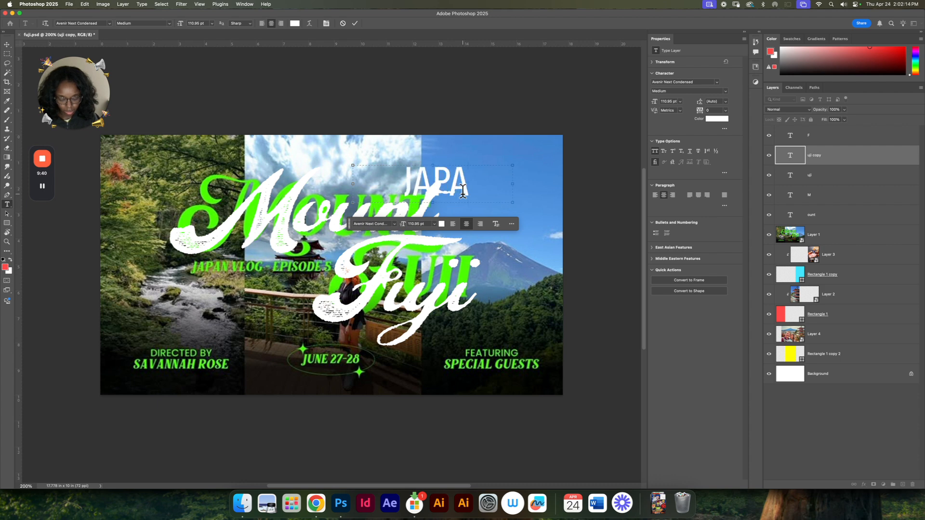
pyautogui.write('N VLOG')
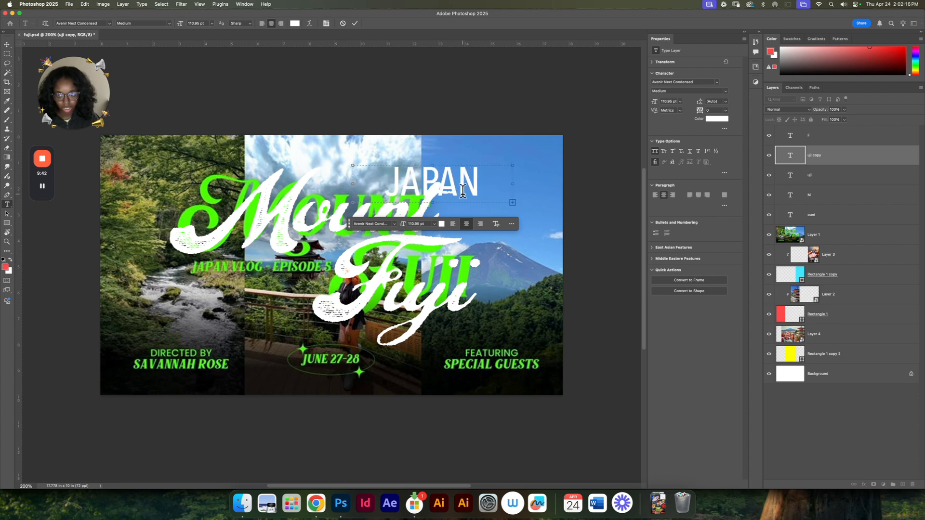
pyautogui.moveTo(351, 182); pyautogui.dragTo(278, 184)
pyautogui.click(354, 24)
# Step: Move "JAPAN VLOG" below "Mount" and scale it down to 54.4 pt
pyautogui.press('v')
pyautogui.moveTo(451, 176); pyautogui.dragTo(284, 289)
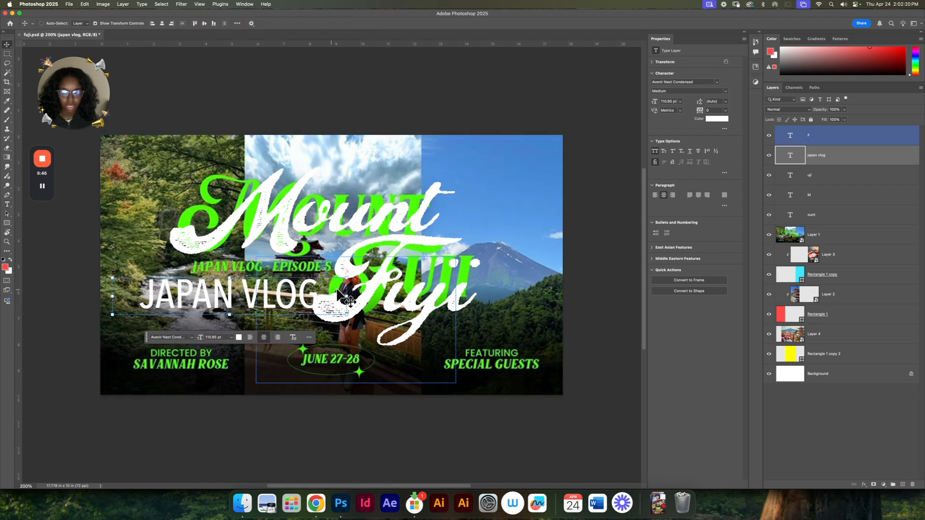
pyautogui.moveTo(345, 294); pyautogui.dragTo(265, 281)
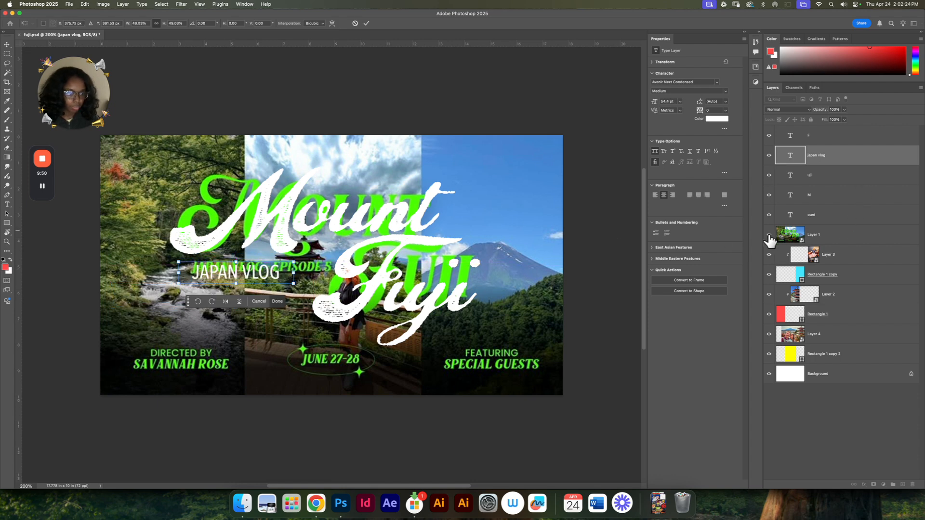
# Step: Hide the reference layer to check the text over the photo panels, and show the reference again
pyautogui.click(769, 235)
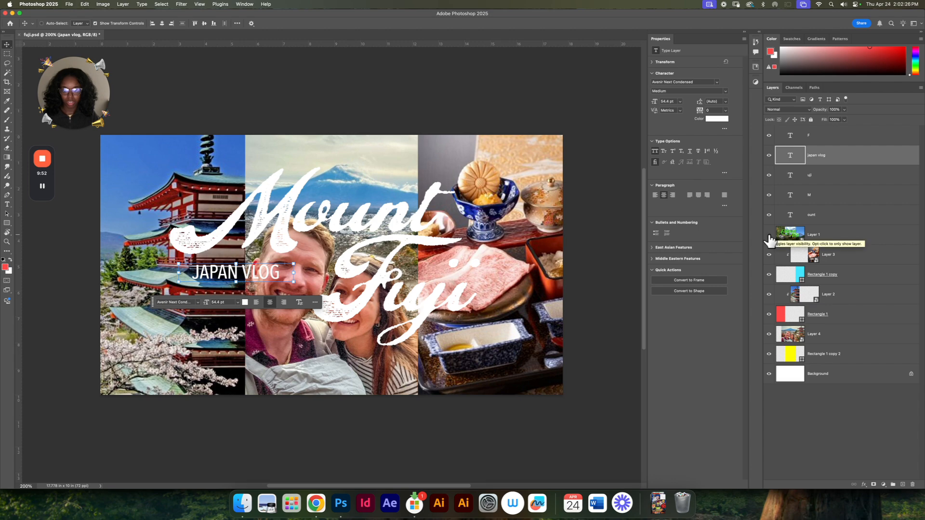
pyautogui.click(769, 235)
pyautogui.click(769, 235)
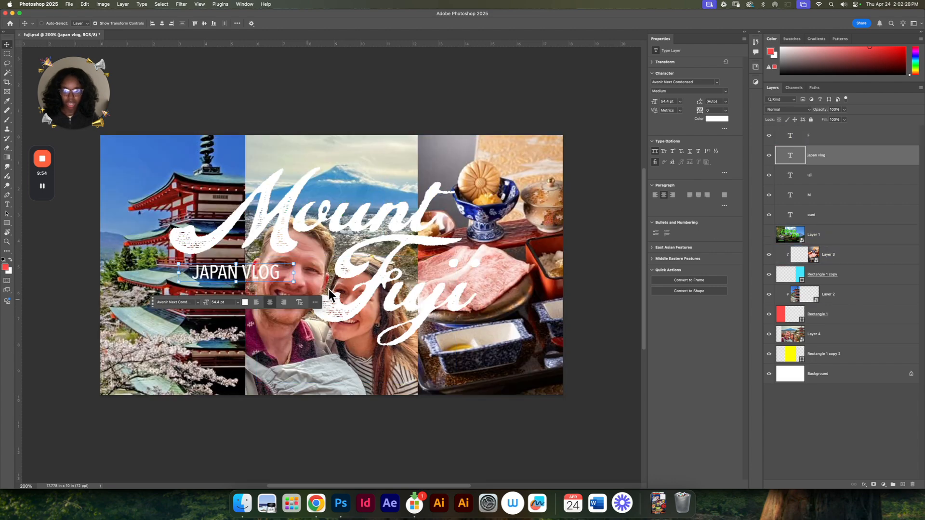
pyautogui.moveTo(152, 307); pyautogui.dragTo(146, 355)
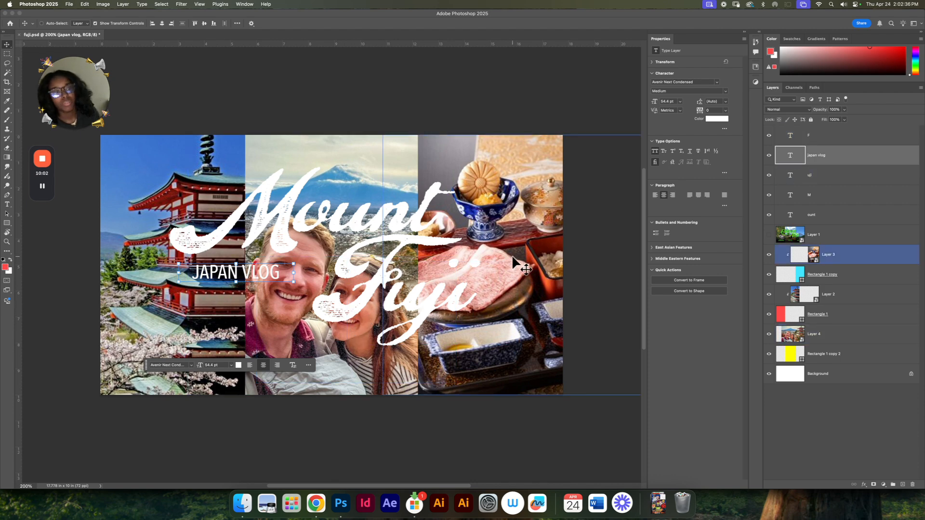
pyautogui.click(769, 235)
# Step: Scale "JAPAN VLOG" down further and align it with the start of the reference's green subtitle
pyautogui.moveTo(237, 280); pyautogui.dragTo(237, 274)
pyautogui.moveTo(241, 267); pyautogui.dragTo(225, 268)
pyautogui.press('Return')
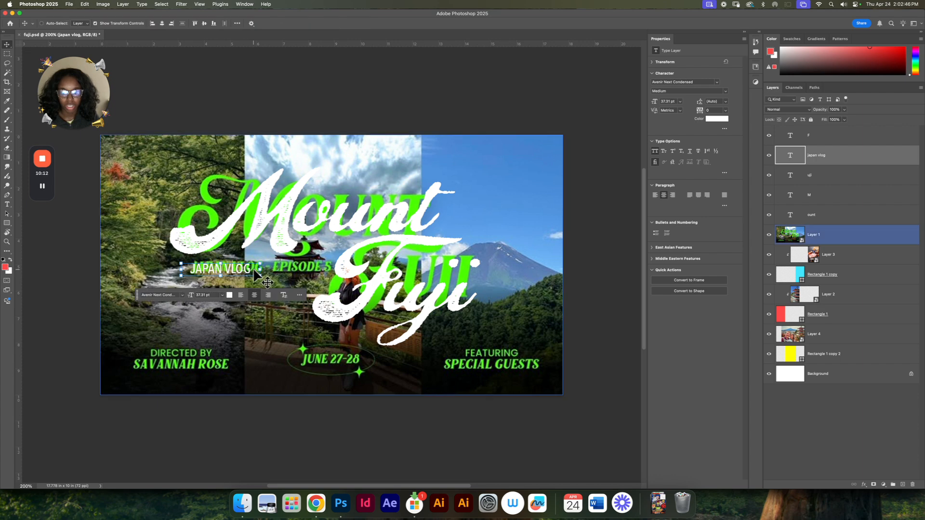
# Step: Widen the subtitle's text box and extend its text to "JAPAN VLOG - EPISODE 5"
pyautogui.doubleClick(250, 269)
pyautogui.moveTo(260, 269); pyautogui.dragTo(338, 268)
pyautogui.click(316, 267)
pyautogui.write('- EPISODE')
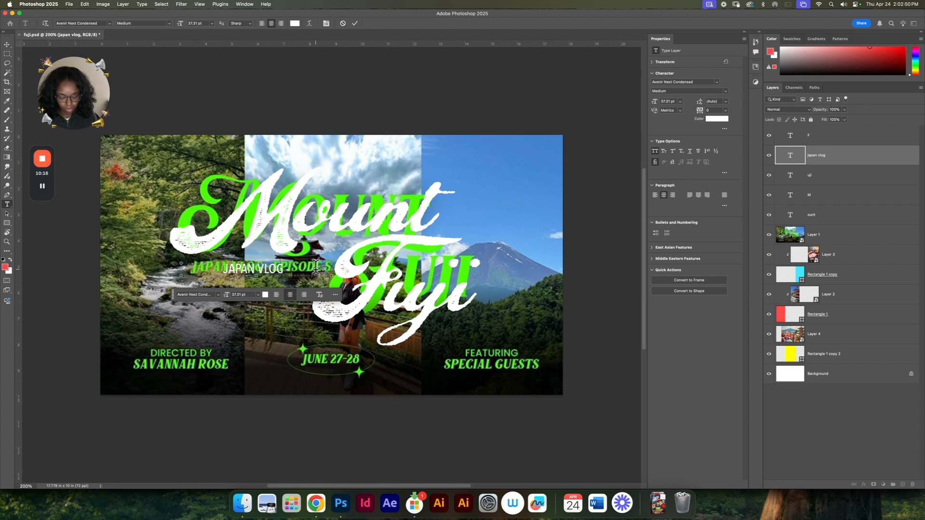
pyautogui.write(' 5')
# Step: Set the whole "JAPAN VLOG - EPISODE 5" subtitle to the Bold Italic style
pyautogui.press('super+a')
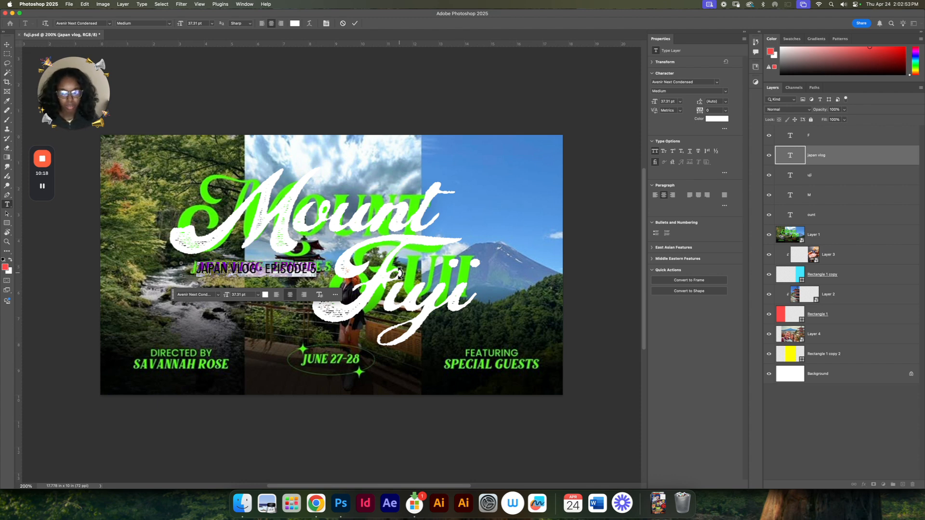
pyautogui.click(726, 92)
pyautogui.click(706, 112)
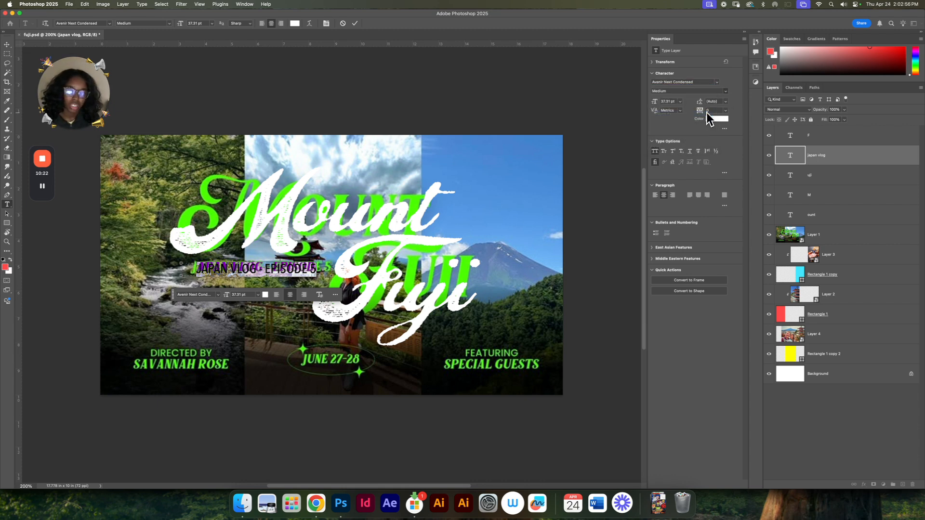
pyautogui.click(725, 91)
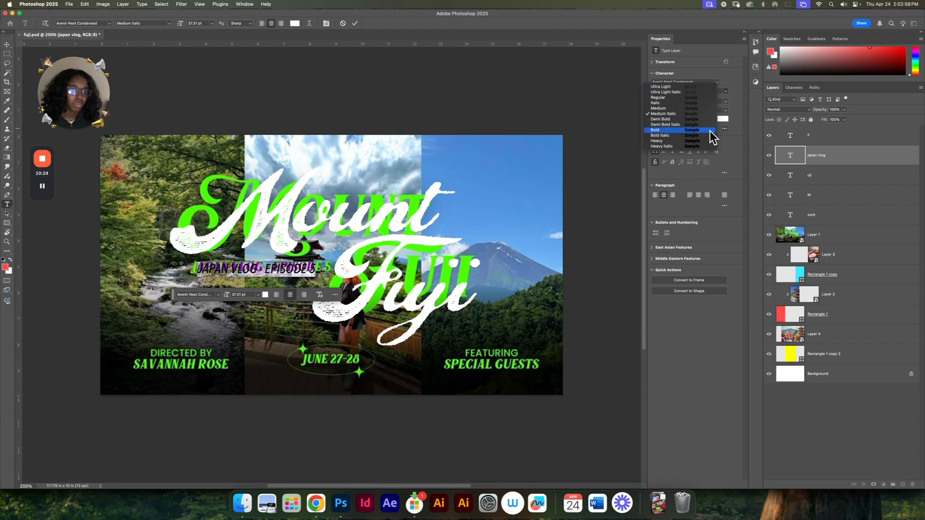
pyautogui.click(704, 136)
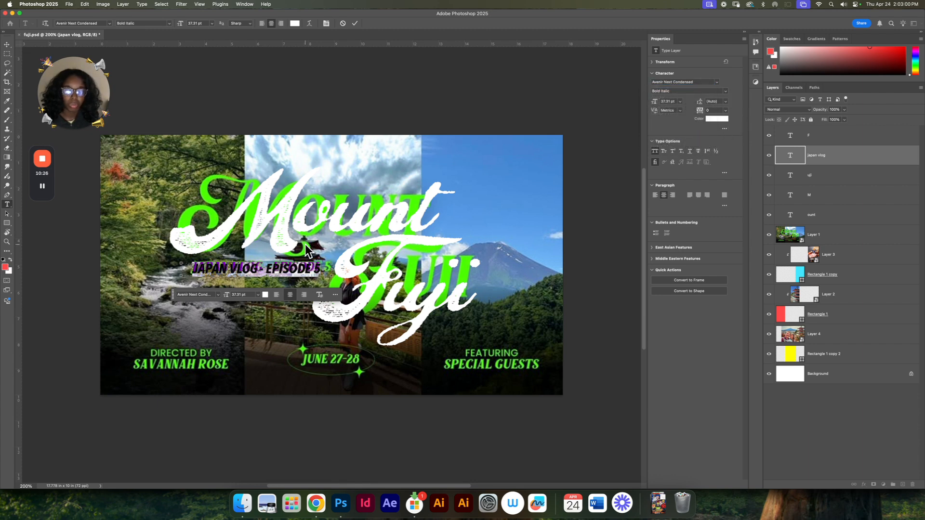
pyautogui.click(321, 264)
pyautogui.click(355, 23)
# Step: Duplicate the subtitle over the reference's director credit and change the copy to the director's name in a narrower text box
pyautogui.press('v')
pyautogui.moveTo(264, 279); pyautogui.dragTo(209, 368)
pyautogui.doubleClick(209, 366)
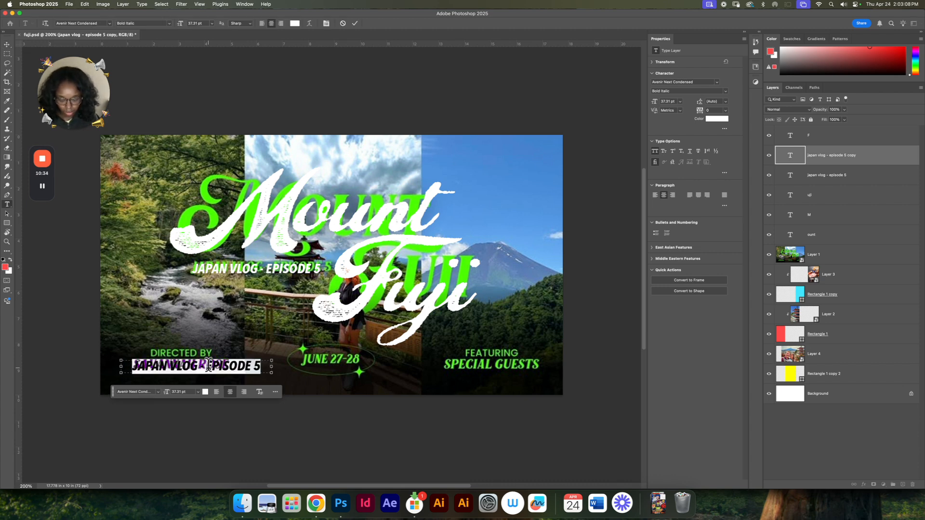
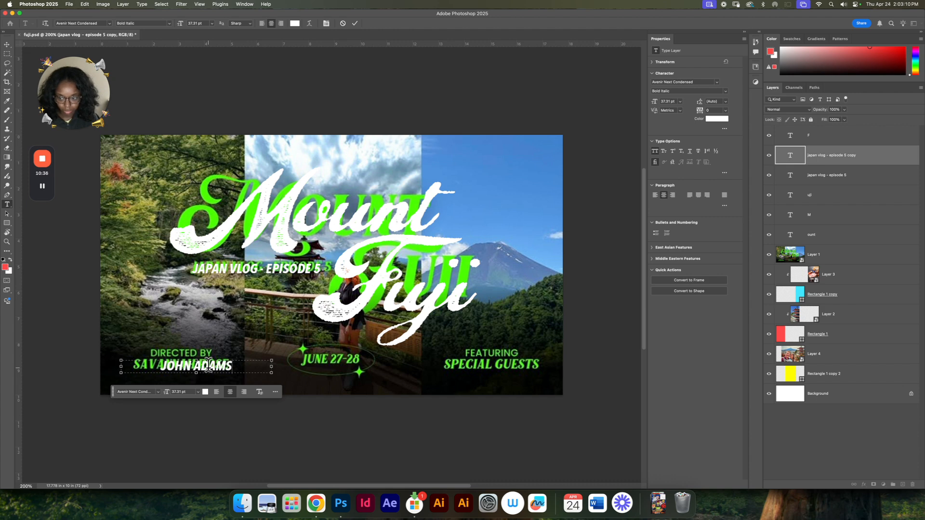
pyautogui.moveTo(289, 355); pyautogui.dragTo(258, 358)
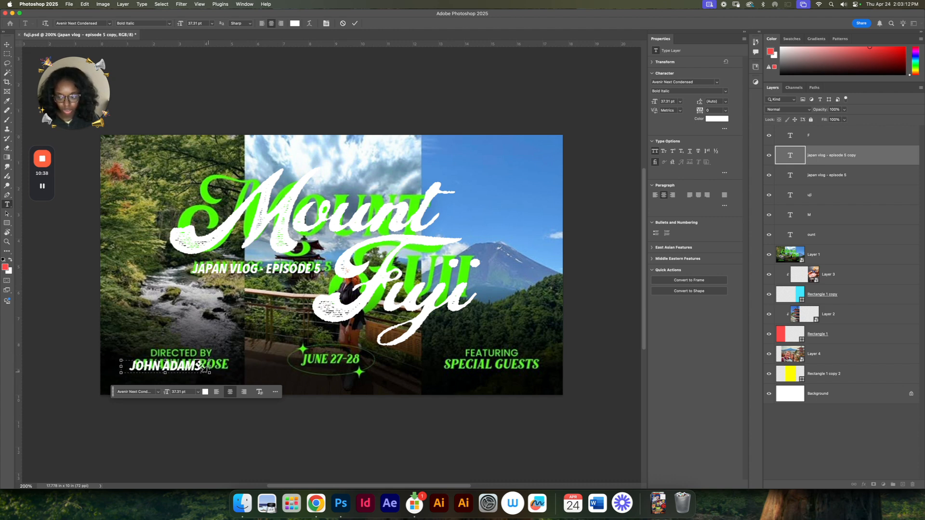
pyautogui.click(355, 23)
pyautogui.press('v')
# Step: Duplicate the director's name text and place the copy directly above the original
pyautogui.moveTo(184, 371); pyautogui.dragTo(228, 318)
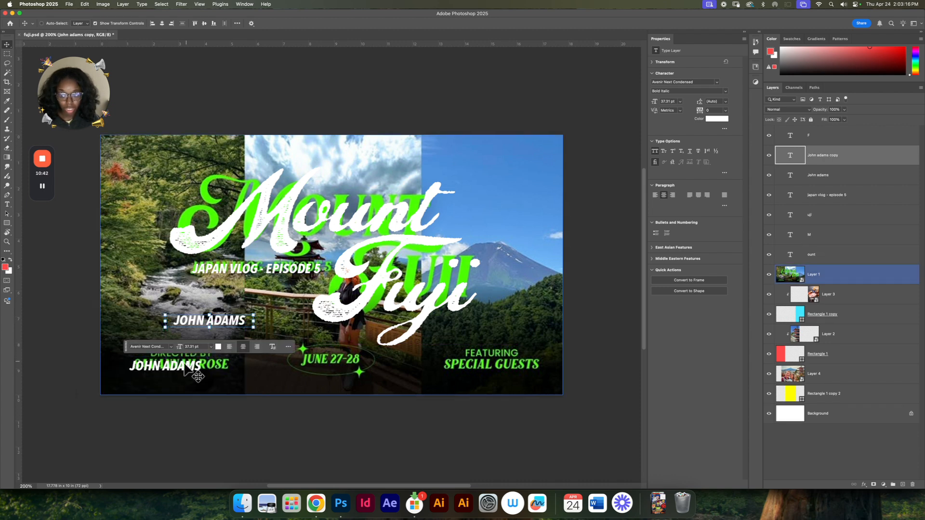
pyautogui.keyDown('super'); pyautogui.click(189, 365); pyautogui.keyUp('super')
pyautogui.moveTo(176, 369); pyautogui.dragTo(176, 386)
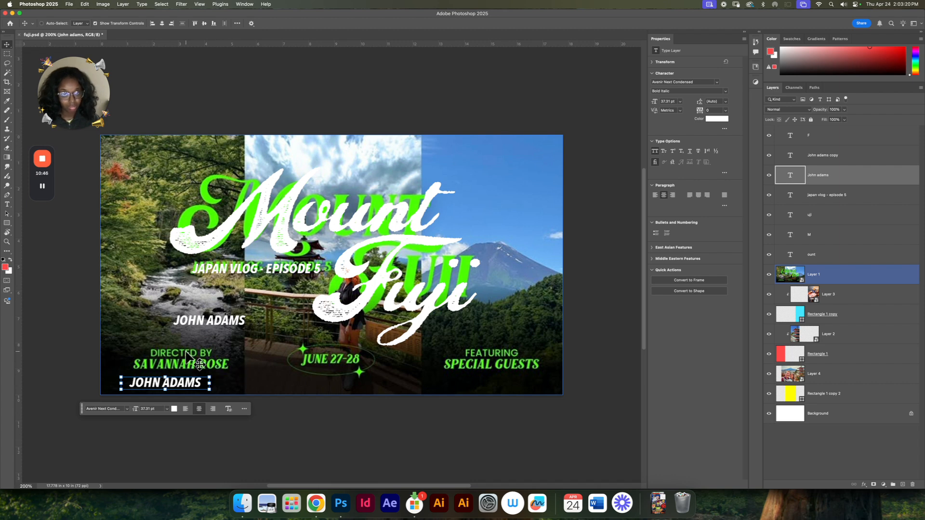
pyautogui.press('super+z')
pyautogui.press('super+z')
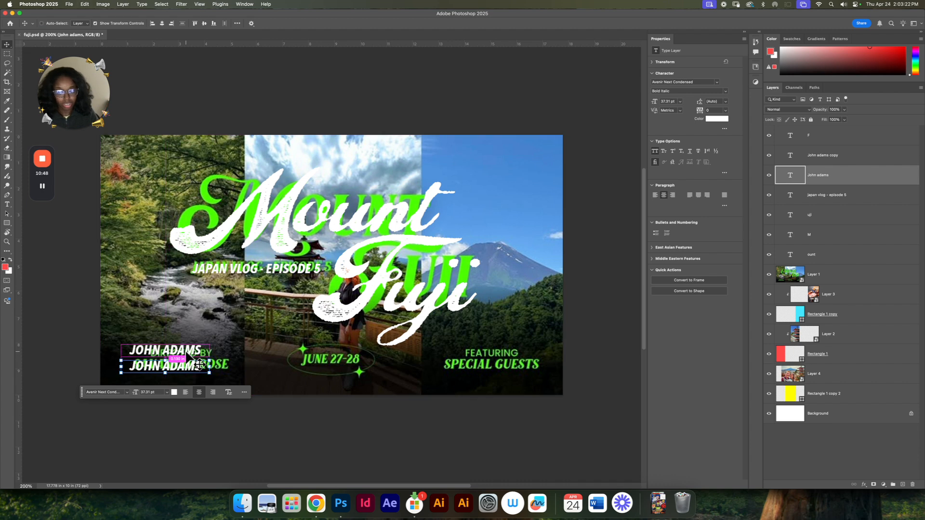
# Step: Change the upper copy of the director's name to "DIRECTED BY" in the Italic style
pyautogui.doubleClick(187, 351)
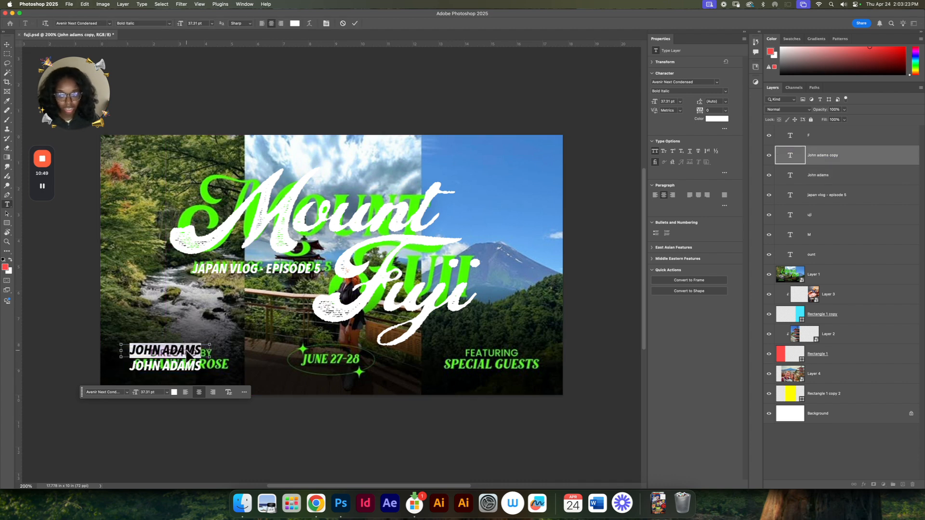
pyautogui.click(727, 91)
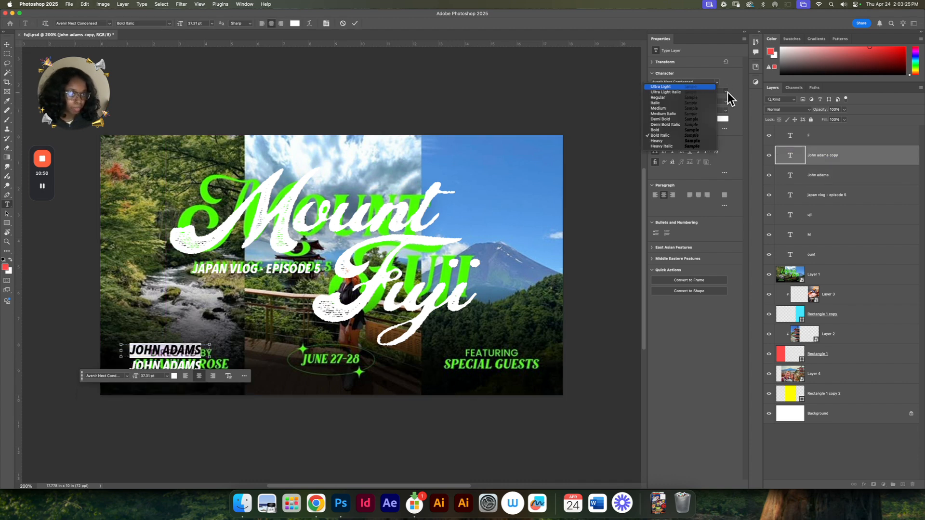
pyautogui.click(701, 102)
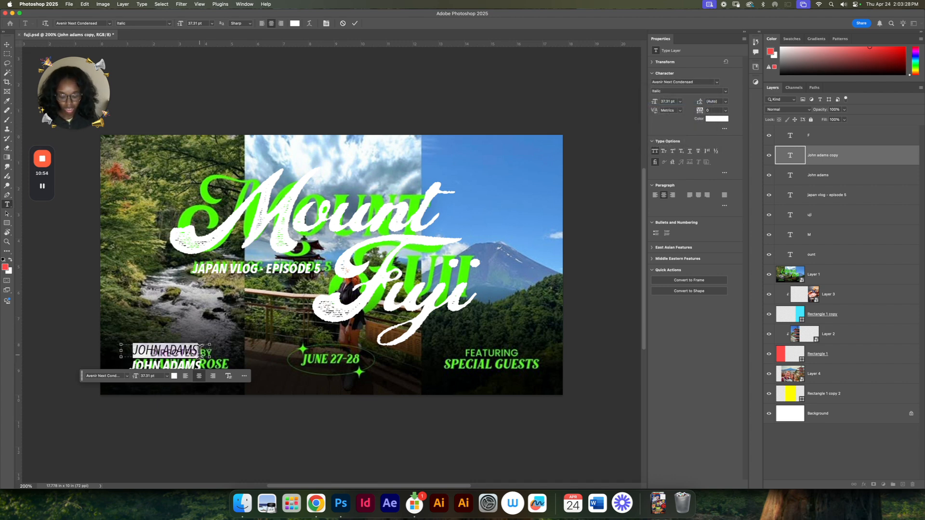
pyautogui.press('BackSpace')
pyautogui.write('DIRECTED BY')
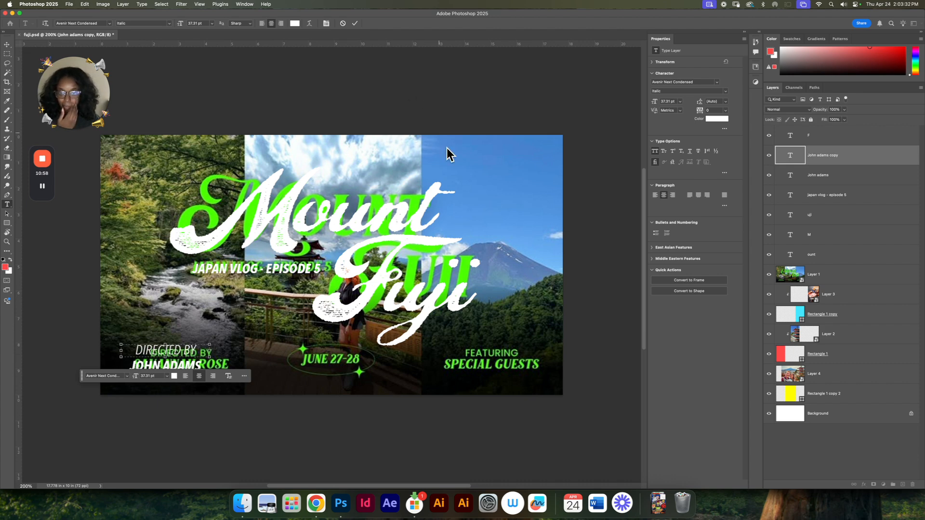
# Step: Set "DIRECTED BY" to the Regular style and move it slightly closer to the director's name below
pyautogui.press('super+a')
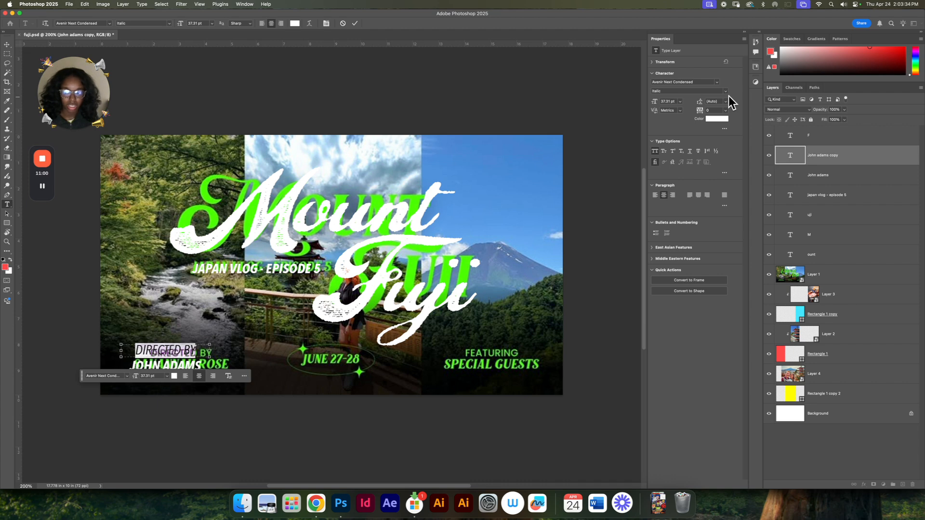
pyautogui.click(724, 92)
pyautogui.click(702, 98)
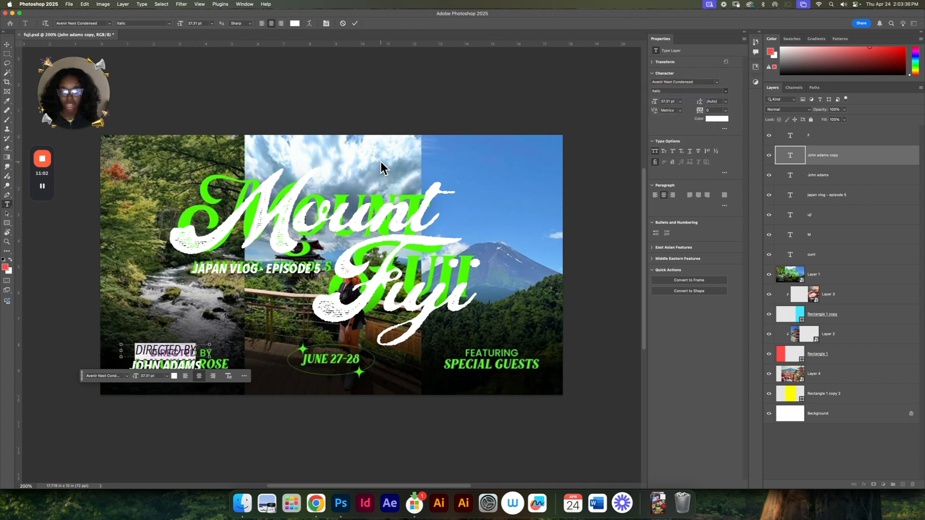
pyautogui.click(354, 23)
pyautogui.moveTo(176, 352); pyautogui.dragTo(177, 356)
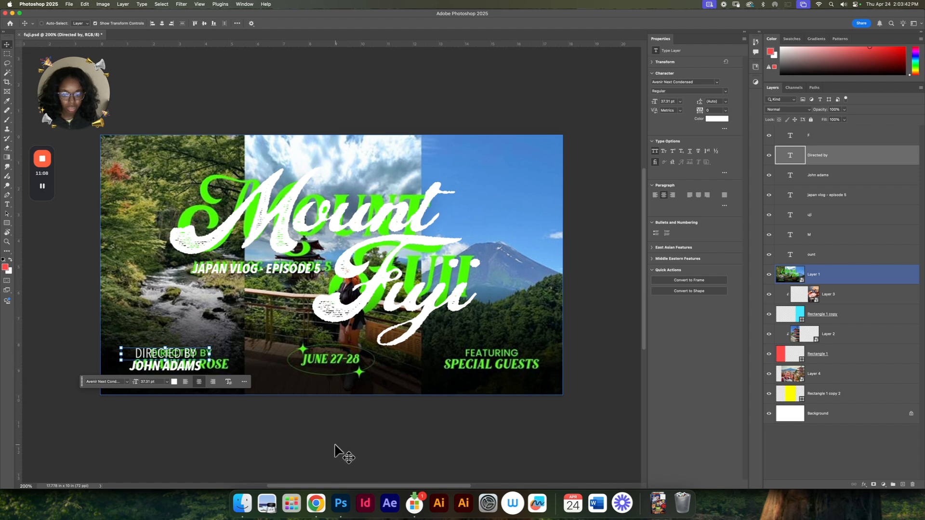
# Step: Duplicate the director's name text over the reference's date and change the copy to "JUNE 27-28"
pyautogui.click(168, 371)
pyautogui.moveTo(166, 373); pyautogui.dragTo(327, 372)
pyautogui.doubleClick(325, 367)
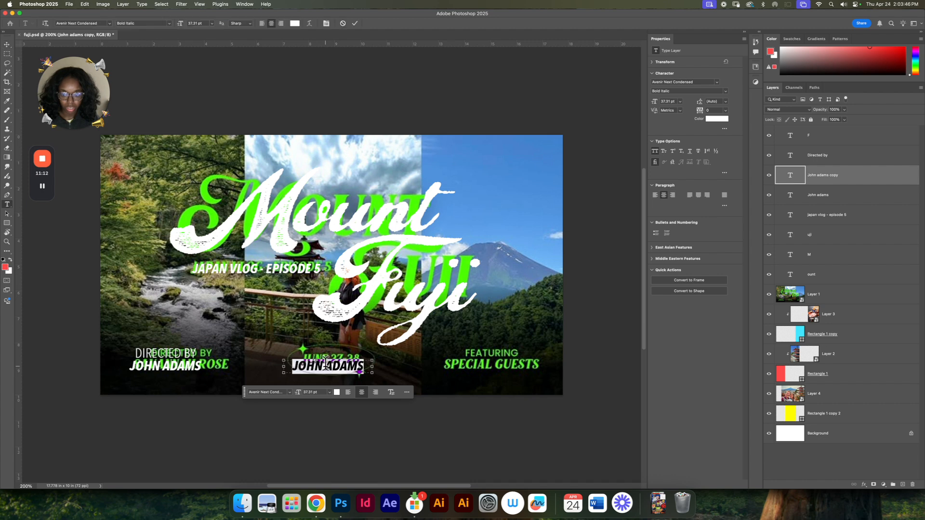
pyautogui.write('JUNE')
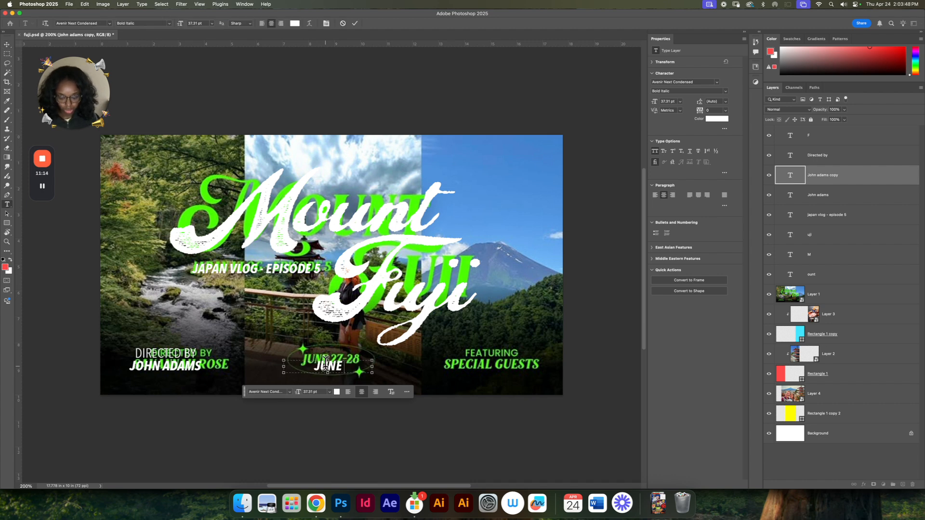
pyautogui.write(' 27-28')
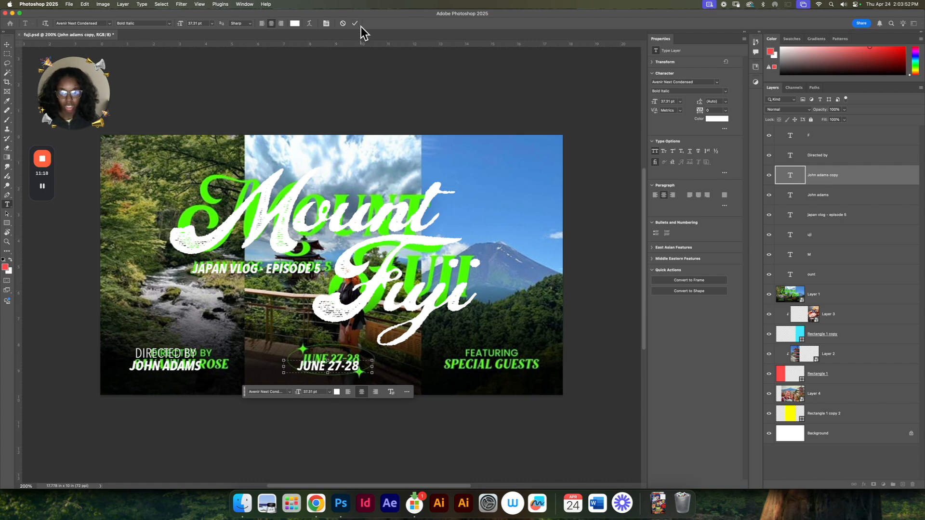
pyautogui.click(356, 24)
pyautogui.press('v')
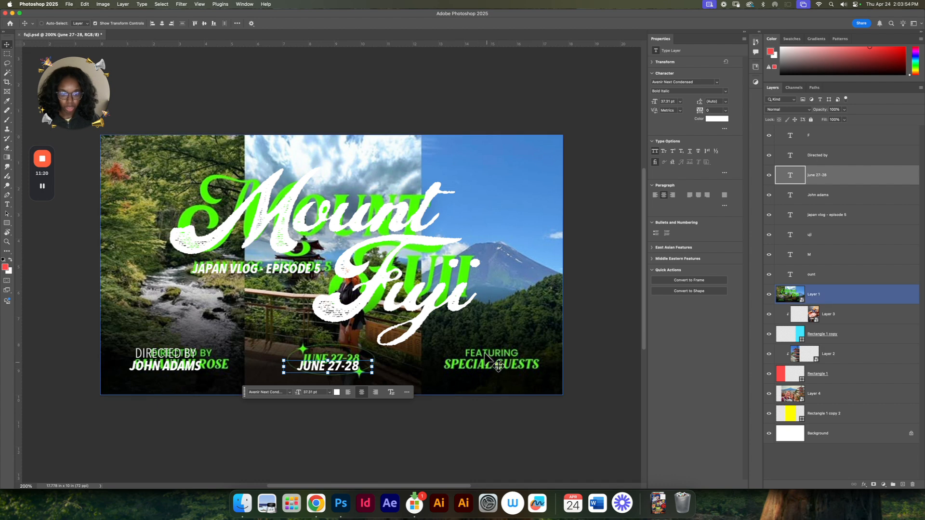
# Step: Duplicate the "DIRECTED BY" line and the director's name together over the reference's special guests credit
pyautogui.click(838, 195)
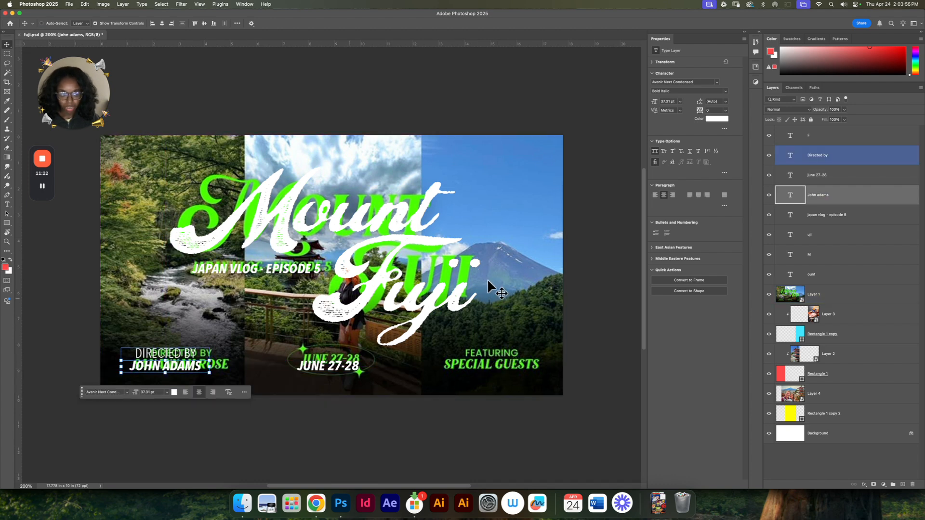
pyautogui.keyDown('super'); pyautogui.click(862, 159); pyautogui.keyUp('super')
pyautogui.moveTo(159, 369); pyautogui.dragTo(483, 368)
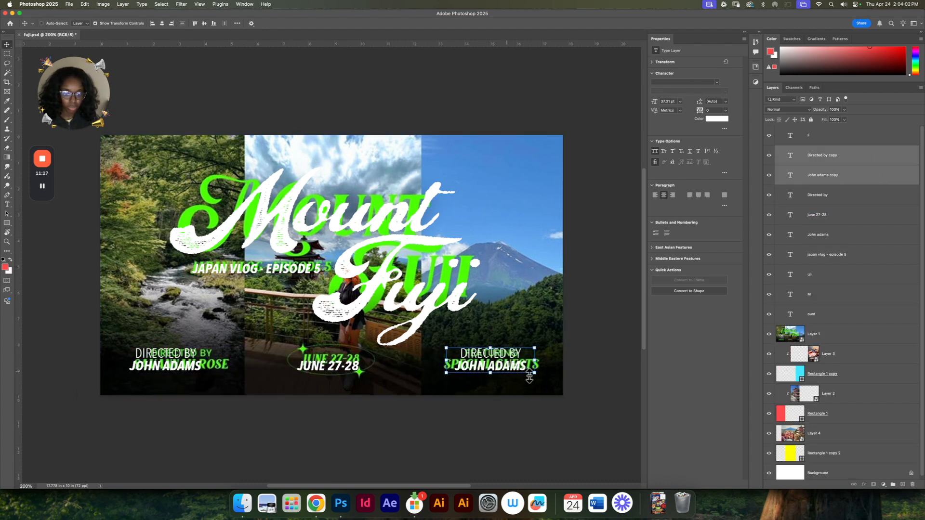
# Step: Change the duplicated "DIRECTED BY" line to "FEATURING"
pyautogui.click(595, 408)
pyautogui.doubleClick(504, 353)
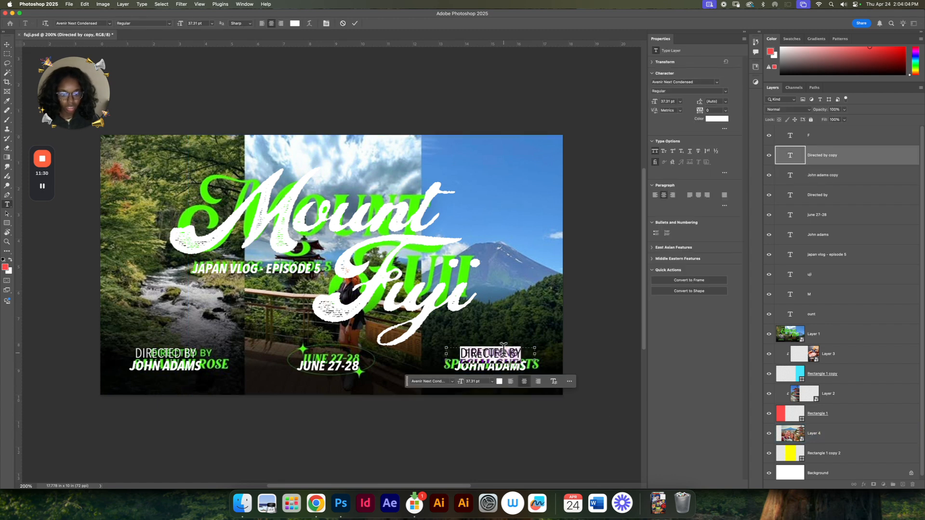
pyautogui.write('FEATURING')
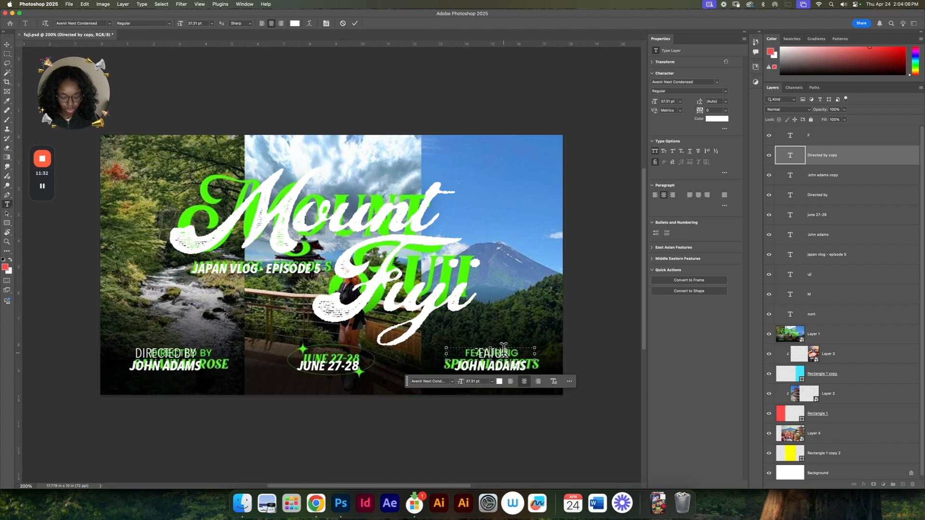
pyautogui.click(355, 24)
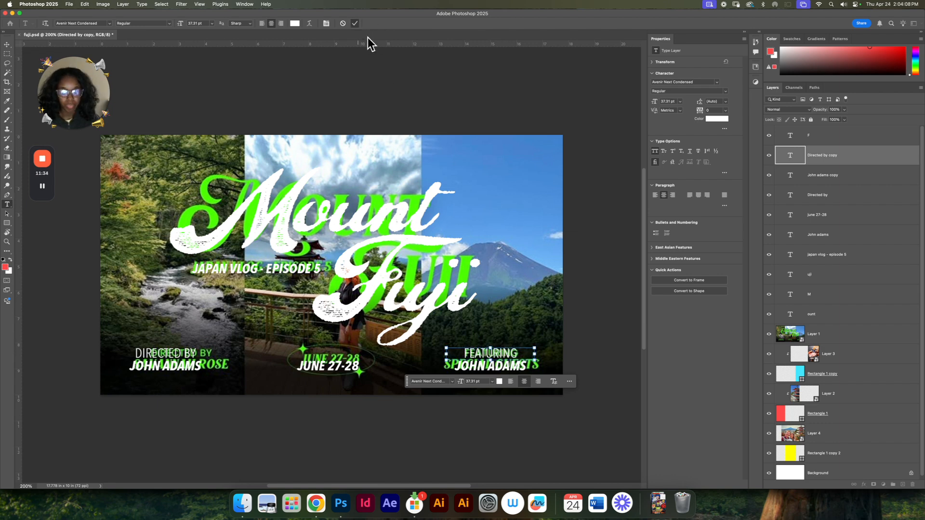
pyautogui.press('v')
# Step: Change the duplicated director's name below "FEATURING" to "SPECIAL GUESTS"
pyautogui.click(537, 438)
pyautogui.click(499, 369)
pyautogui.doubleClick(498, 368)
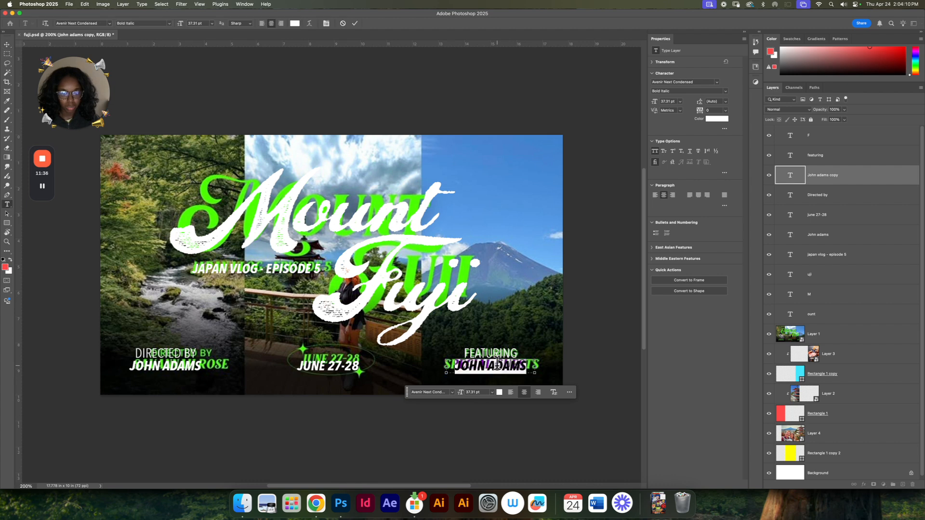
pyautogui.write('special guest')
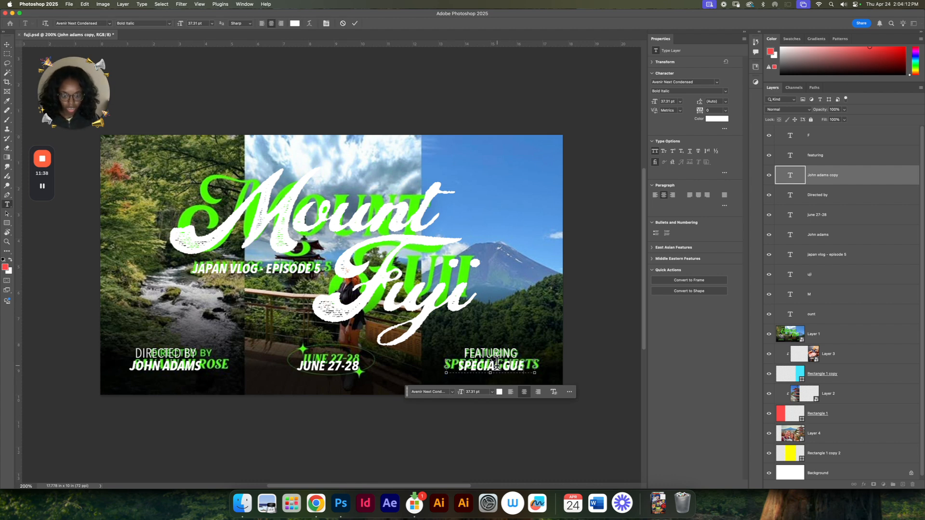
pyautogui.write('s')
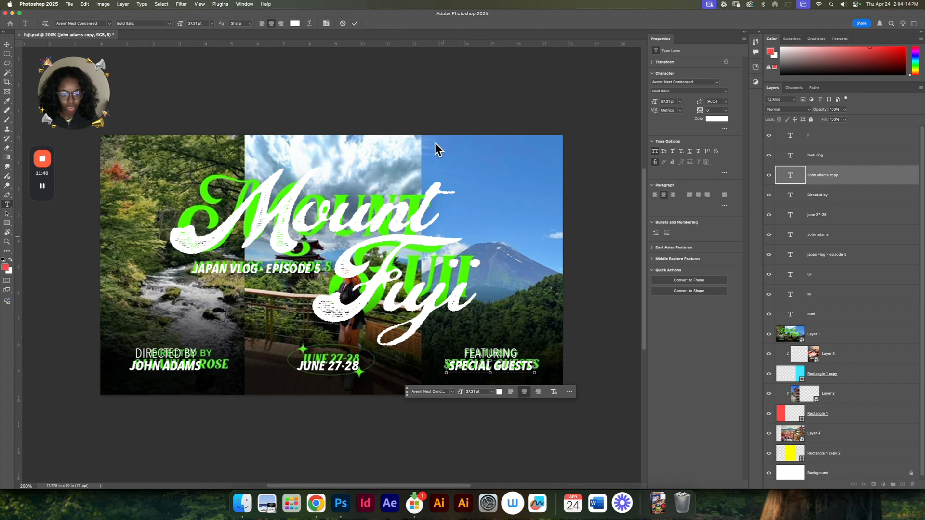
pyautogui.click(353, 24)
pyautogui.click(427, 168)
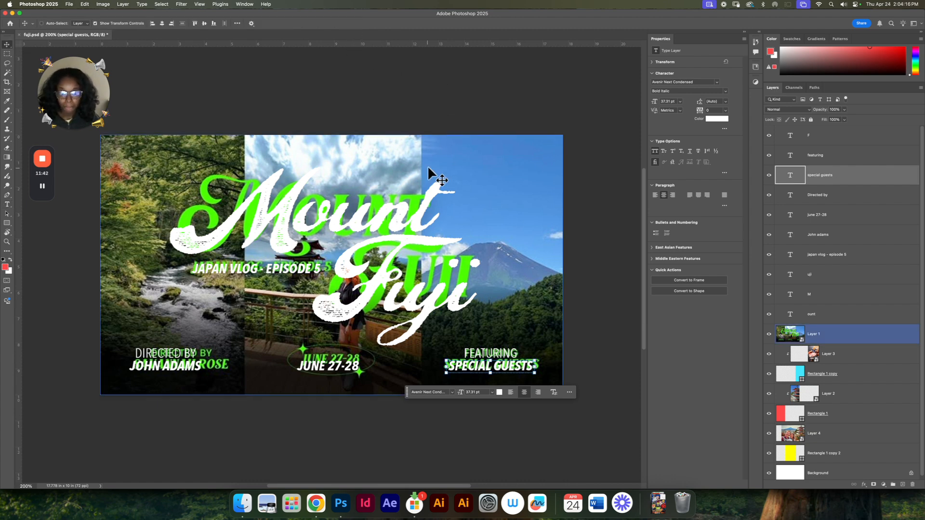
# Step: Hide the reference thumbnail layer and save the document
pyautogui.click(769, 334)
pyautogui.press('super+s')
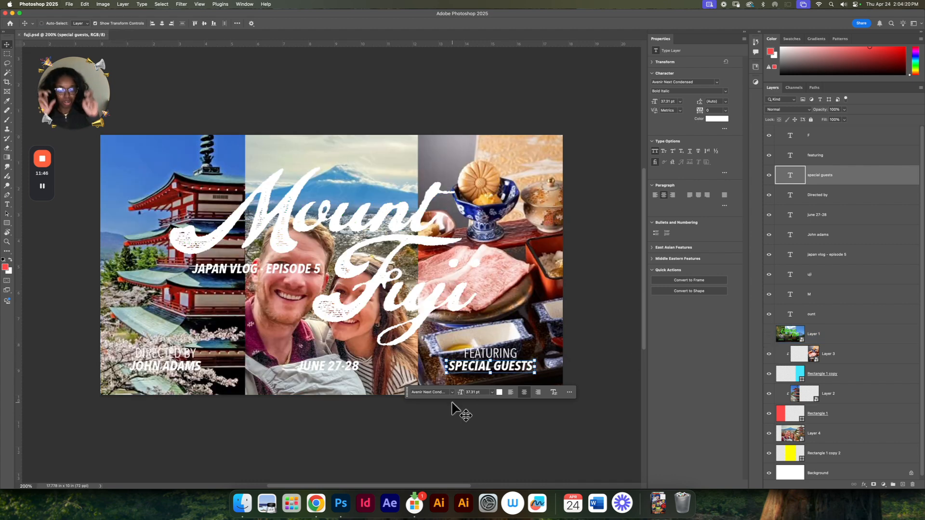
# Step: Move both parts of the word "Mount" together slightly up and to the left, clear of the man's face
pyautogui.click(289, 221)
pyautogui.keyDown('shift'); pyautogui.click(417, 218); pyautogui.keyUp('shift')
pyautogui.moveTo(417, 218); pyautogui.dragTo(401, 208)
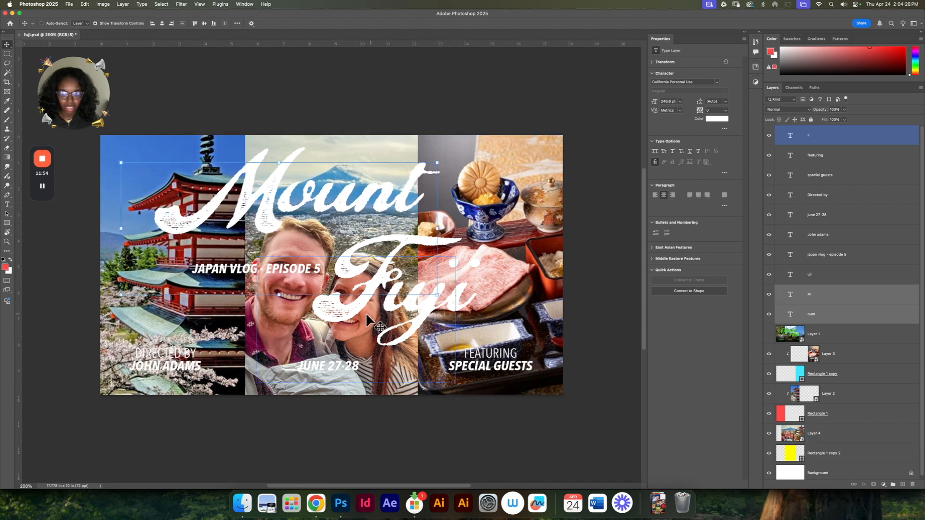
# Step: Move both parts of the word "Fuji" together up and to the right, tucked closer beneath "Mount"
pyautogui.click(434, 303)
pyautogui.moveTo(433, 302); pyautogui.dragTo(437, 289)
pyautogui.press('super+z')
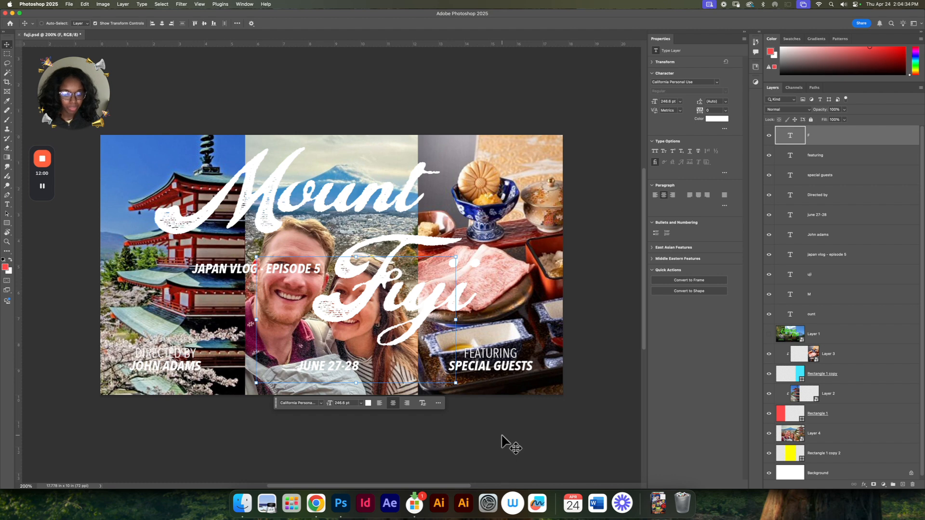
pyautogui.keyDown('super'); pyautogui.click(838, 277); pyautogui.keyUp('super')
pyautogui.moveTo(450, 305); pyautogui.dragTo(478, 284)
pyautogui.click(379, 458)
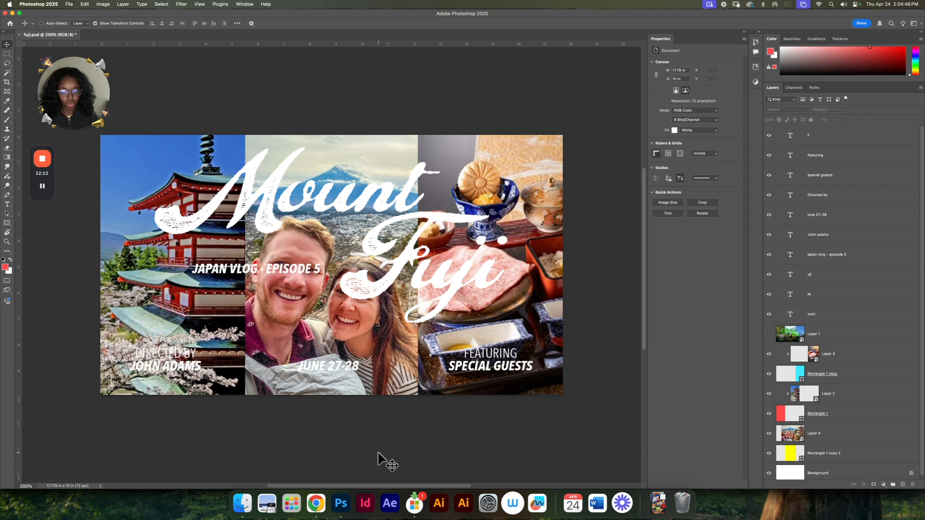
# Step: Duplicate the couple photo layer and place the copy above all other layers
pyautogui.click(282, 332)
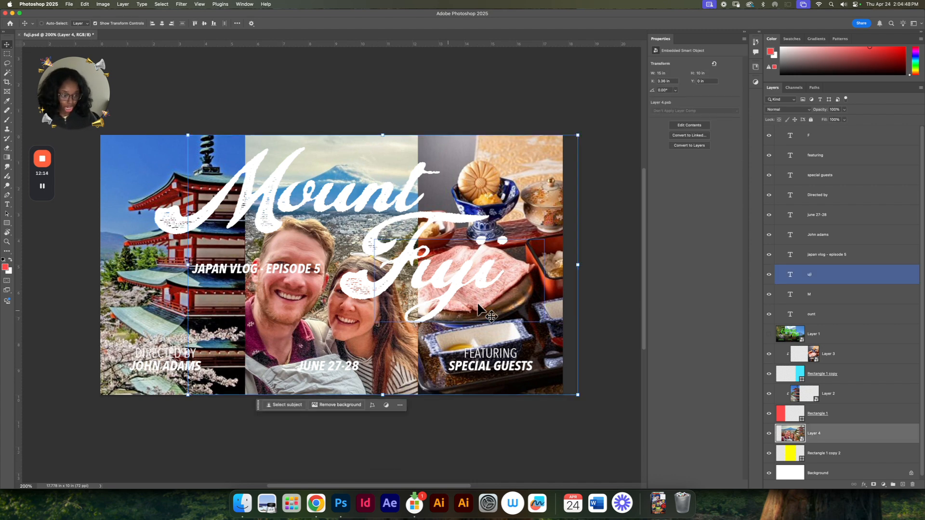
pyautogui.scroll(-1, 823, 364)
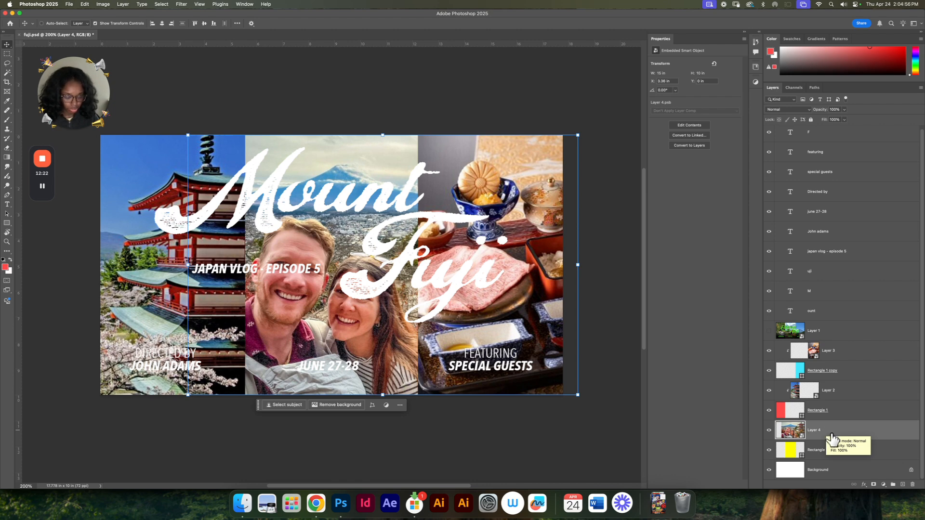
pyautogui.press('super+j')
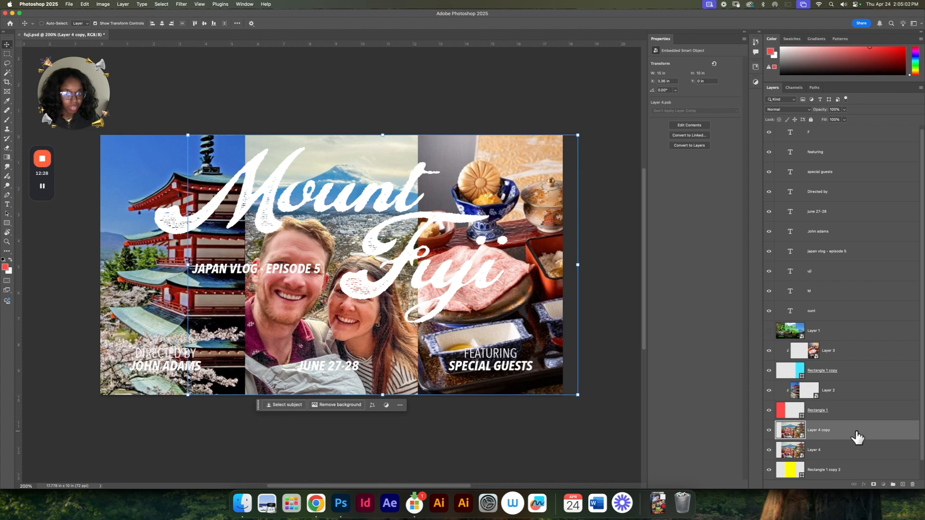
pyautogui.moveTo(856, 437); pyautogui.dragTo(845, 136)
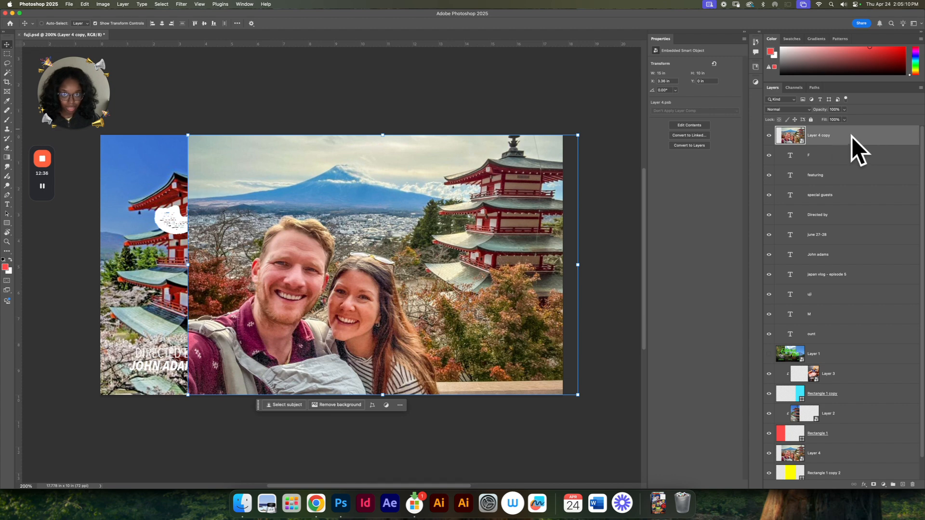
# Step: Add a black layer mask to the couple photo copy and paint white over the woman's head to reveal her in front of "Fuji"
pyautogui.moveTo(802, 145); pyautogui.dragTo(873, 489)
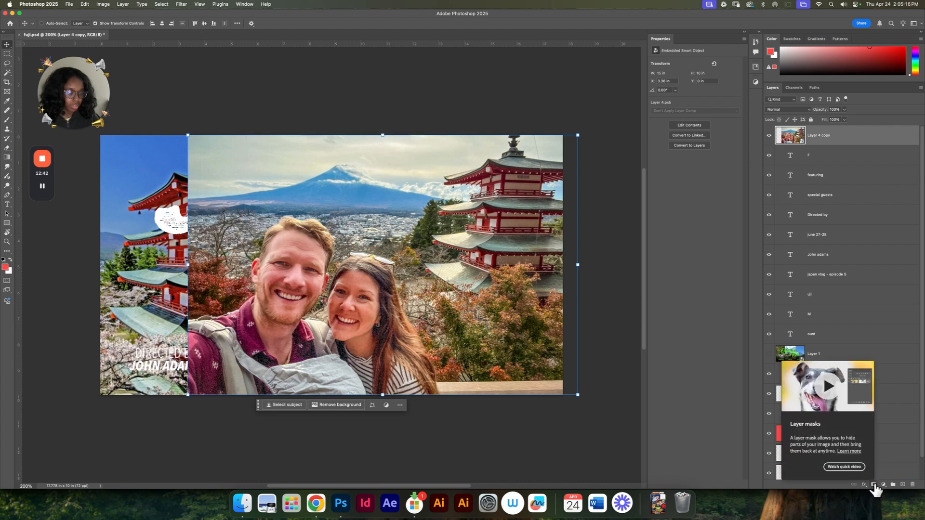
pyautogui.keyDown('alt'); pyautogui.click(873, 484); pyautogui.keyUp('alt')
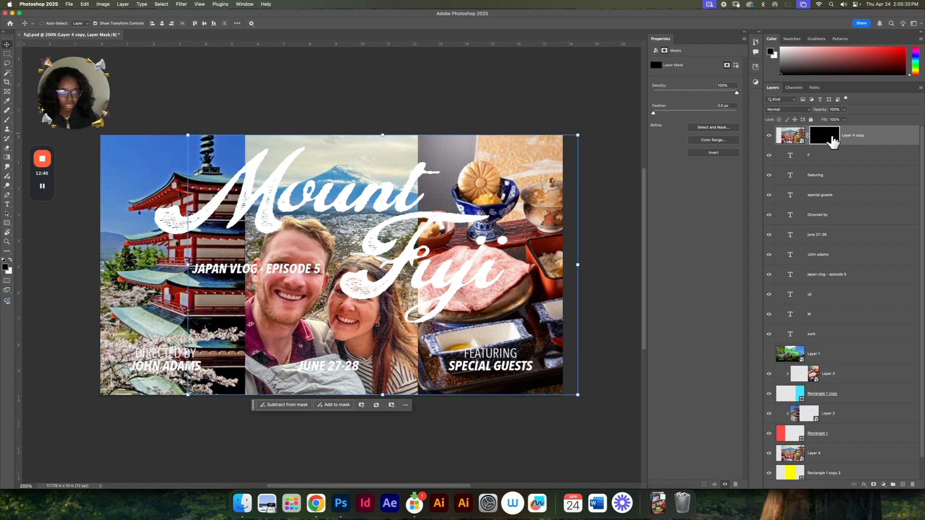
pyautogui.press('b')
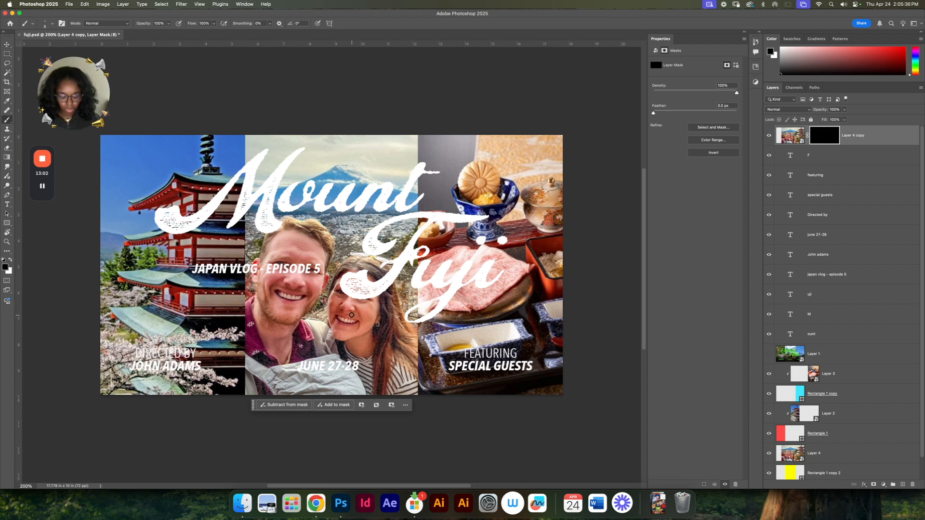
pyautogui.click(10, 261)
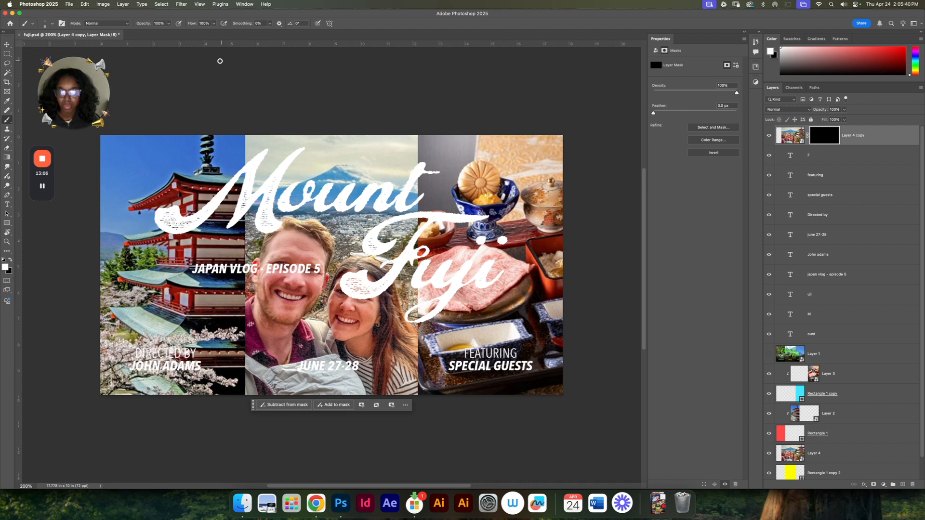
pyautogui.click(168, 24)
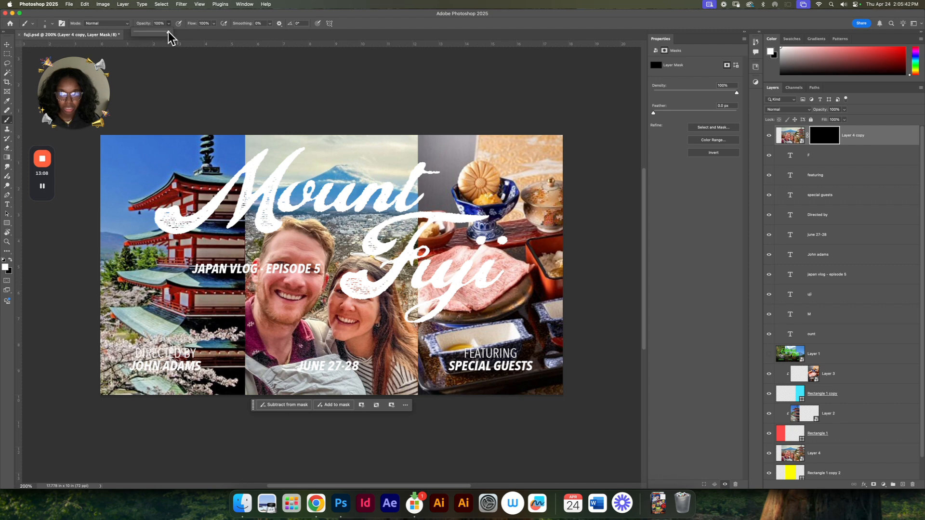
pyautogui.click(179, 15)
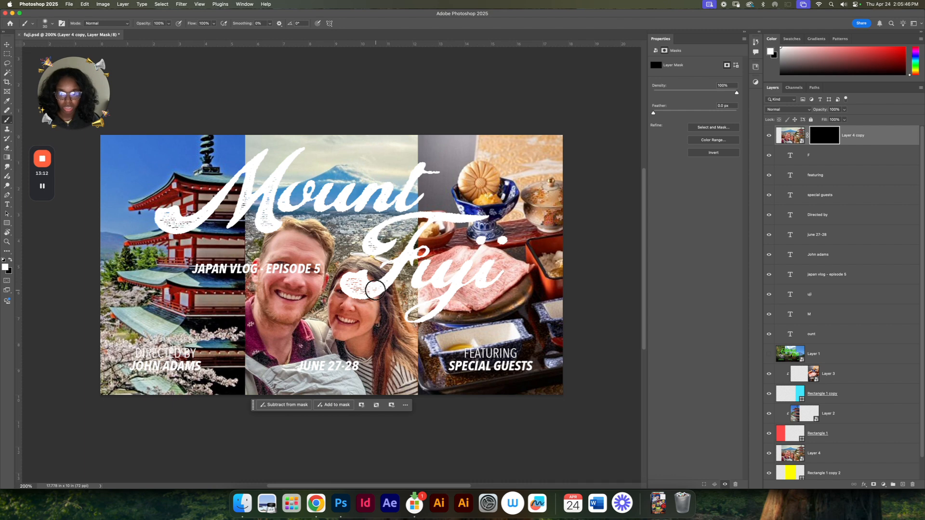
pyautogui.press(']')
pyautogui.moveTo(354, 296)
pyautogui.mouseDown()
pyautogui.moveTo(346, 275)
pyautogui.moveTo(361, 297)
pyautogui.moveTo(371, 286)
pyautogui.moveTo(360, 273)
pyautogui.moveTo(378, 272)
pyautogui.moveTo(380, 306)
pyautogui.moveTo(389, 295)
pyautogui.moveTo(387, 284)
pyautogui.moveTo(376, 286)
pyautogui.moveTo(383, 273)
pyautogui.moveTo(346, 273)
pyautogui.moveTo(412, 231)
pyautogui.moveTo(397, 239)
pyautogui.moveTo(465, 289)
pyautogui.mouseUp()
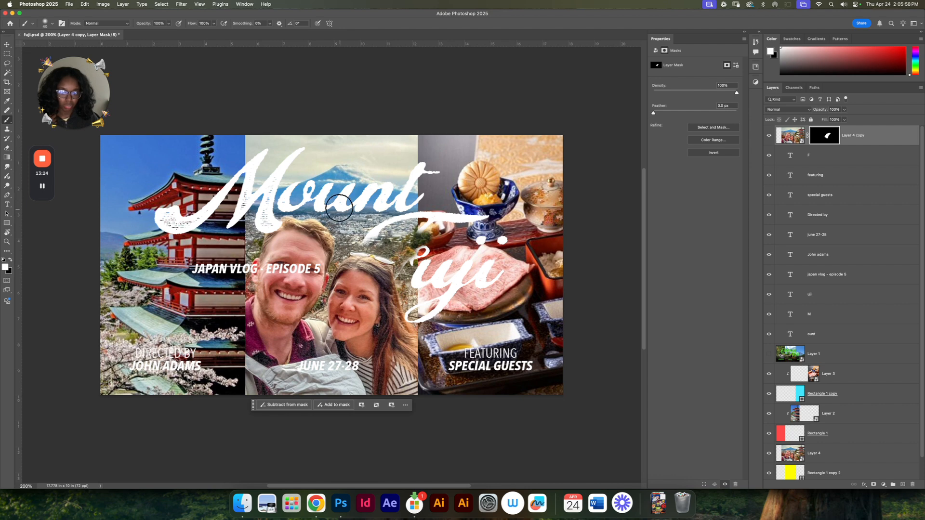
pyautogui.press('v')
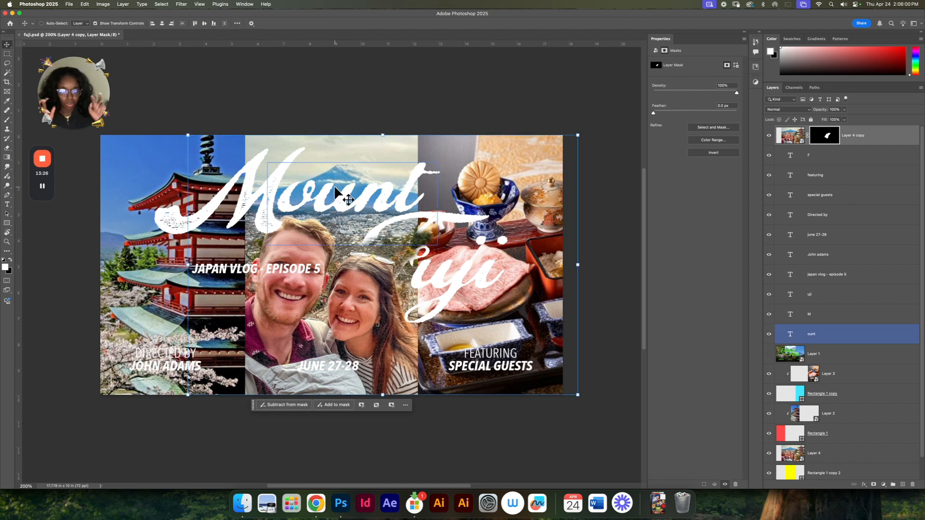
pyautogui.moveTo(373, 291); pyautogui.dragTo(426, 224)
pyautogui.moveTo(402, 260); pyautogui.dragTo(403, 268)
pyautogui.press('super+z')
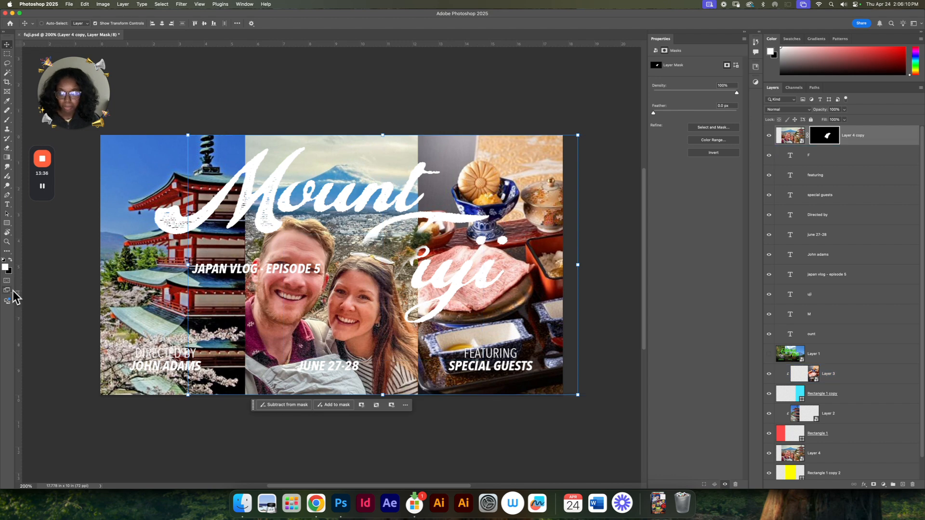
# Step: Paint black on the mask around the woman's head with a smaller brush, restoring the "F" over the background while her head stays in front
pyautogui.click(11, 261)
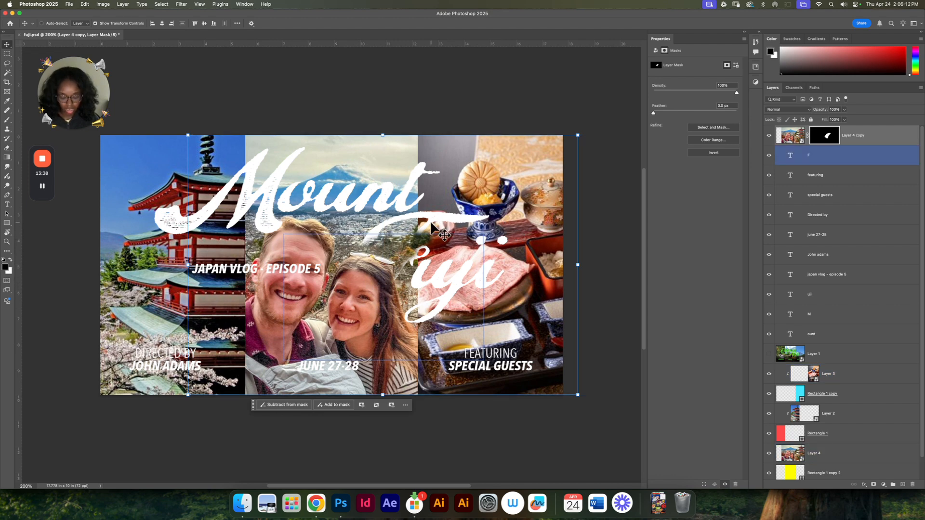
pyautogui.press('b')
pyautogui.moveTo(435, 256)
pyautogui.mouseDown()
pyautogui.moveTo(405, 229)
pyautogui.moveTo(394, 240)
pyautogui.moveTo(408, 269)
pyautogui.moveTo(400, 238)
pyautogui.moveTo(417, 267)
pyautogui.moveTo(441, 264)
pyautogui.moveTo(407, 258)
pyautogui.moveTo(408, 281)
pyautogui.moveTo(395, 242)
pyautogui.moveTo(354, 235)
pyautogui.moveTo(401, 242)
pyautogui.moveTo(361, 244)
pyautogui.moveTo(392, 248)
pyautogui.mouseUp()
pyautogui.press('super+equal')
pyautogui.press('super+equal')
pyautogui.moveTo(487, 311); pyautogui.dragTo(425, 297)
pyautogui.press('[')
pyautogui.press('[')
pyautogui.press('[')
pyautogui.press('[')
pyautogui.press('[')
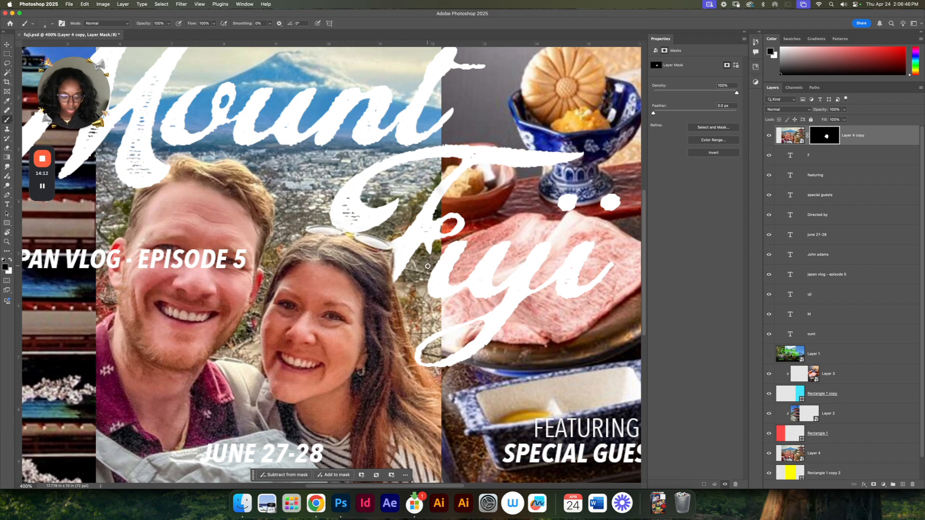
pyautogui.press('super+minus')
pyautogui.press('super+minus')
pyautogui.press('super+minus')
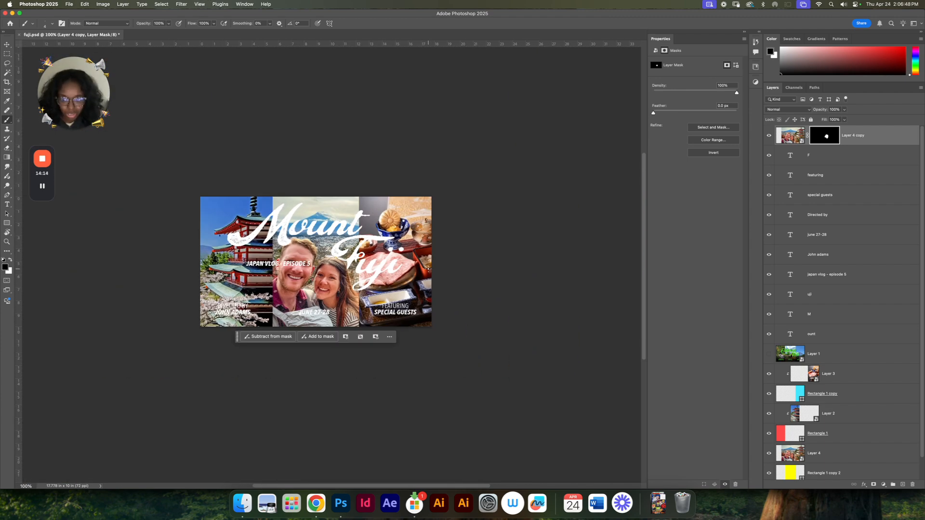
pyautogui.press('super+plus')
pyautogui.press('v')
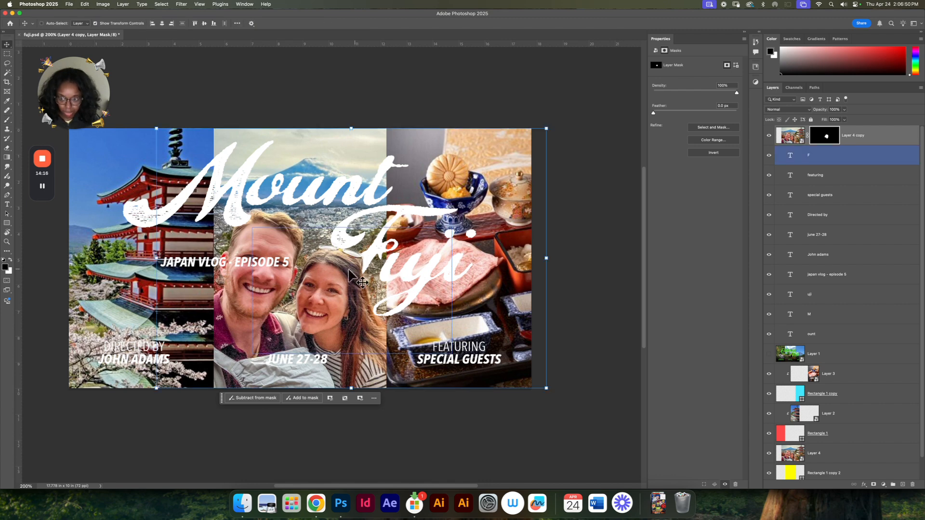
pyautogui.moveTo(280, 264); pyautogui.dragTo(342, 274)
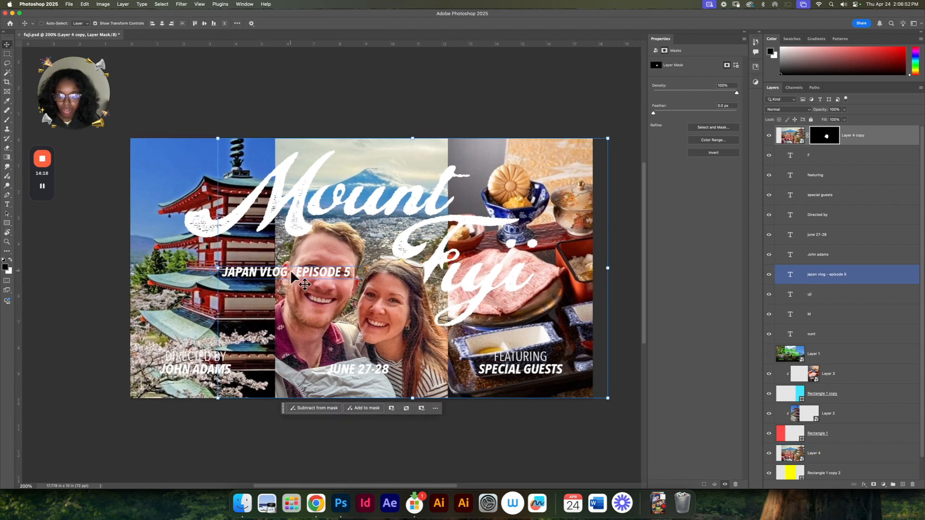
# Step: Split the subtitle into two lines, "JAPAN VLOG" and "EPISODE 5", without the dash, and move it over the pagoda photo below "Mount"
pyautogui.click(269, 273)
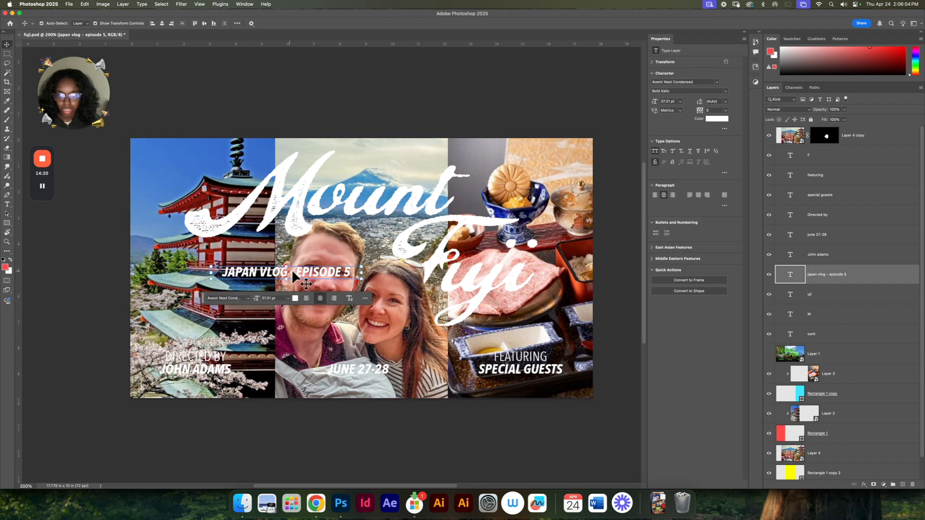
pyautogui.moveTo(291, 270); pyautogui.dragTo(269, 252)
pyautogui.doubleClick(269, 252)
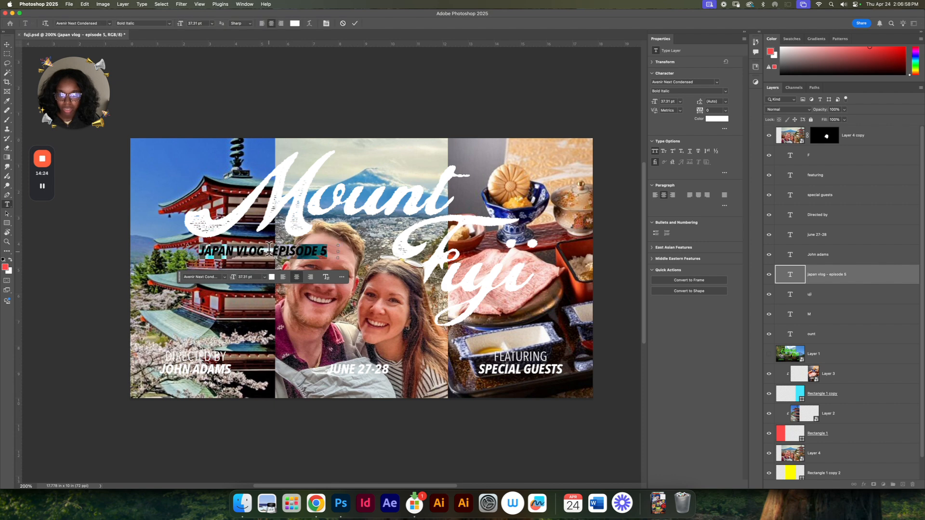
pyautogui.click(273, 251)
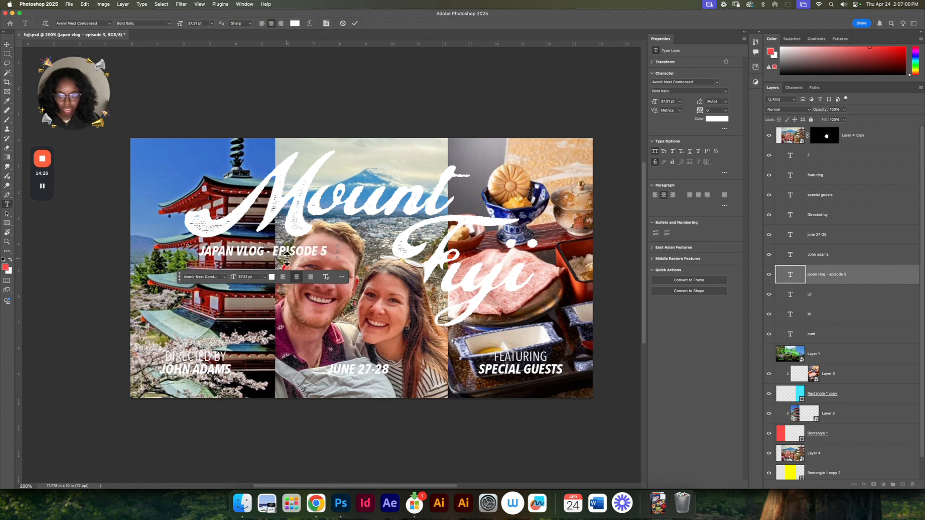
pyautogui.press('BackSpace')
pyautogui.press('BackSpace')
pyautogui.press('Delete')
pyautogui.press('Delete')
pyautogui.press('Delete')
pyautogui.press('Delete')
pyautogui.press('Delete')
pyautogui.press('Delete')
pyautogui.press('Delete')
pyautogui.press('Delete')
pyautogui.press('Delete')
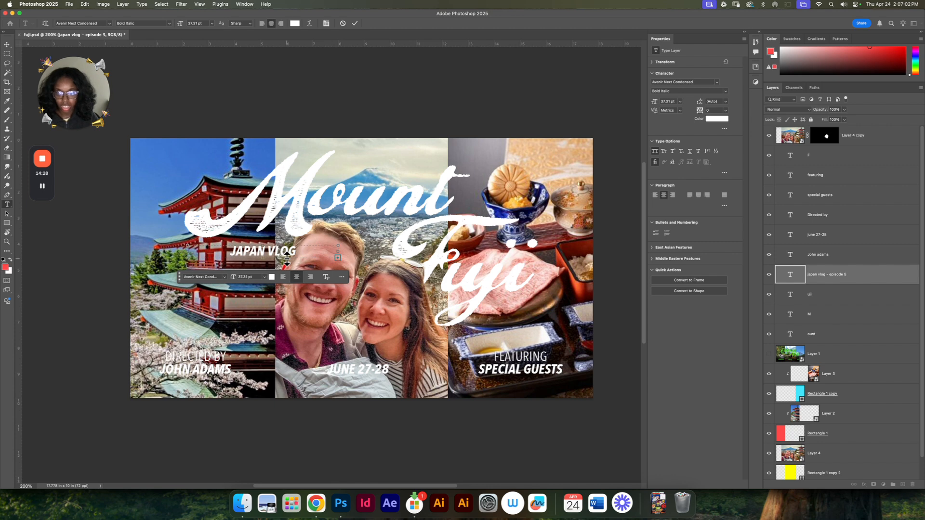
pyautogui.moveTo(265, 261); pyautogui.dragTo(266, 283)
pyautogui.moveTo(338, 265); pyautogui.dragTo(261, 266)
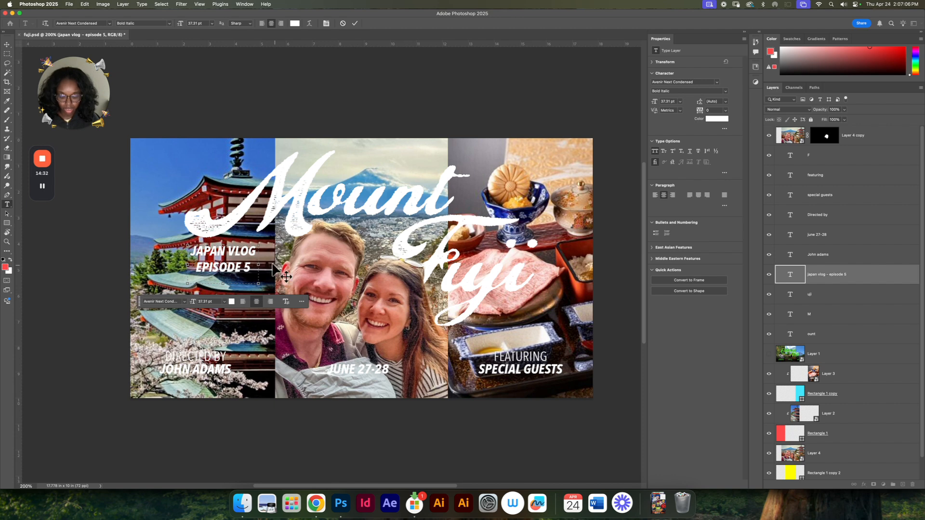
# Step: Tighten the two-line subtitle's leading to 32 pt and shift the text slightly right within the pagoda panel
pyautogui.press('super+a')
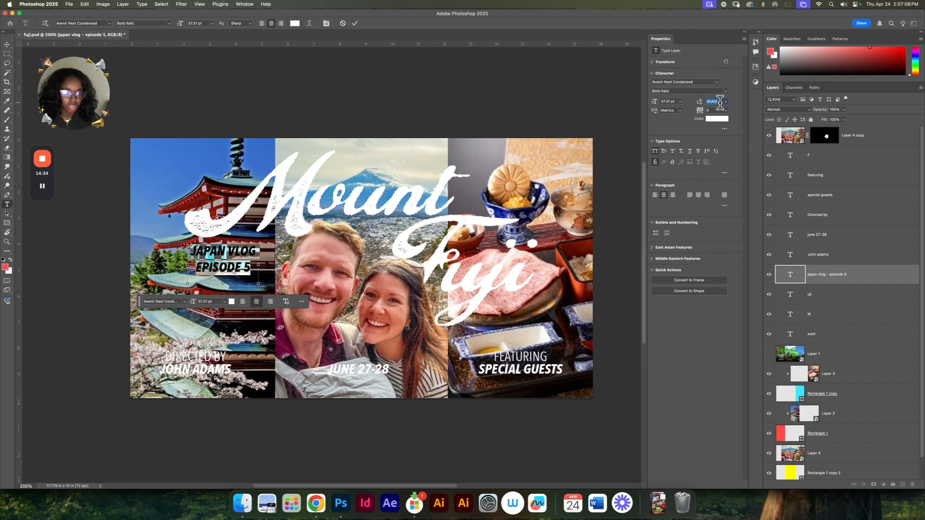
pyautogui.press('Down')
pyautogui.press('Down')
pyautogui.press('Down')
pyautogui.press('Down')
pyautogui.press('Down')
pyautogui.press('Down')
pyautogui.press('Down')
pyautogui.press('Down')
pyautogui.press('Down')
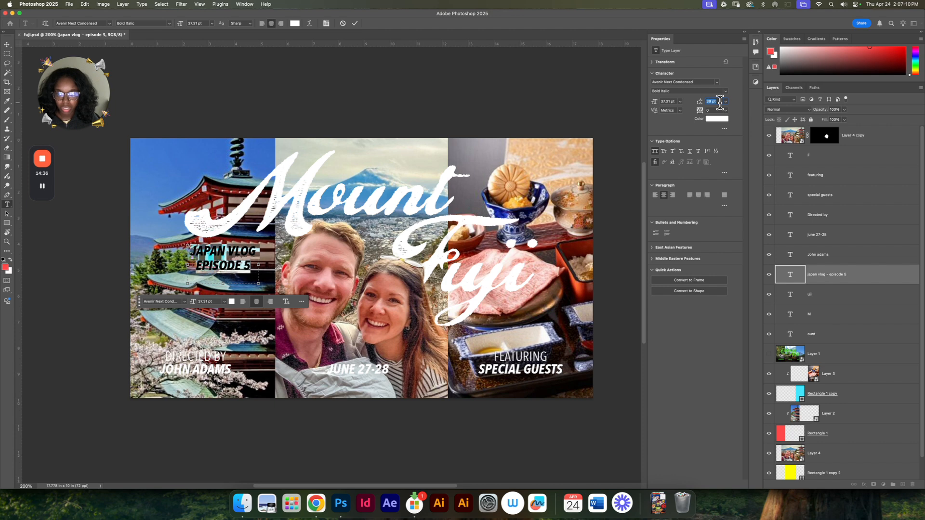
pyautogui.press('Down')
pyautogui.press('Down')
pyautogui.press('Down')
pyautogui.press('Down')
pyautogui.press('Down')
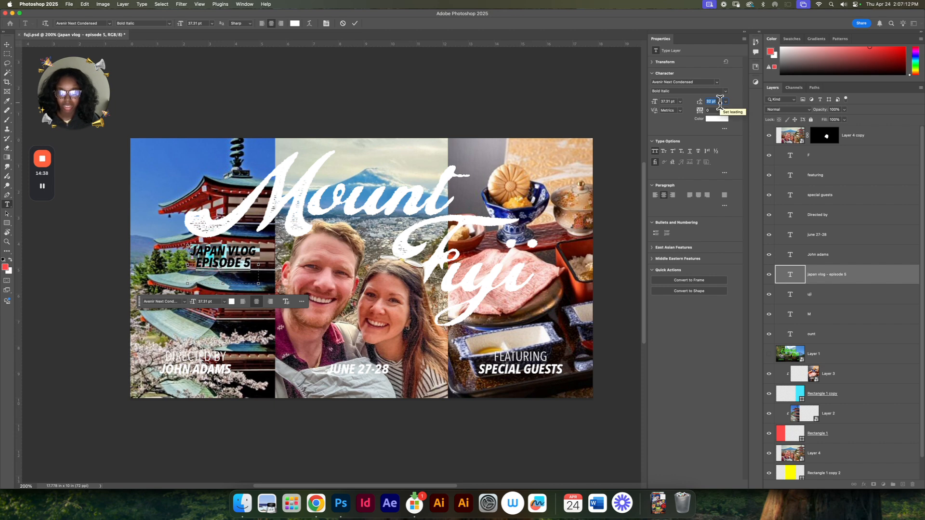
pyautogui.click(354, 23)
pyautogui.press('v')
pyautogui.moveTo(240, 259); pyautogui.dragTo(249, 258)
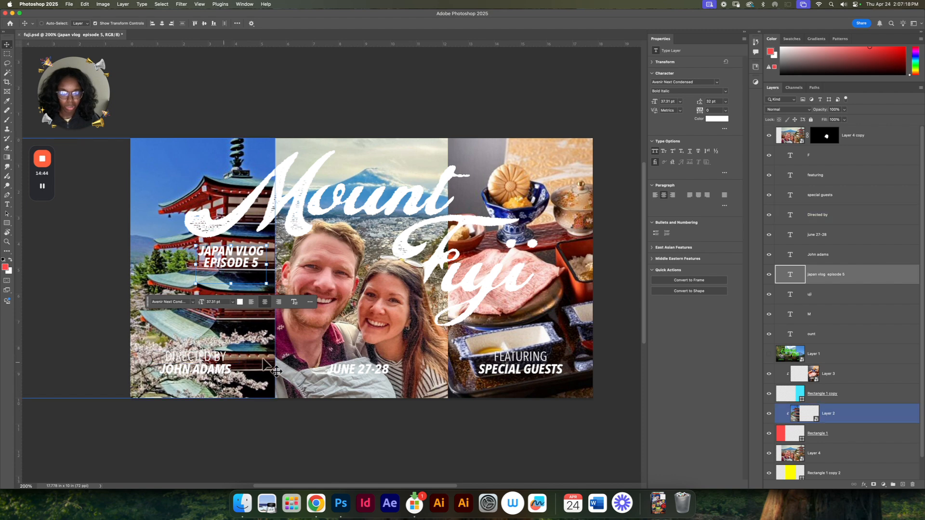
pyautogui.click(435, 438)
# Step: Add a black-to-transparent linear gradient fill above Layer 1, rising from the lower edge of the photos and fading upward behind the text
pyautogui.press('space')
pyautogui.moveTo(458, 438); pyautogui.dragTo(439, 420)
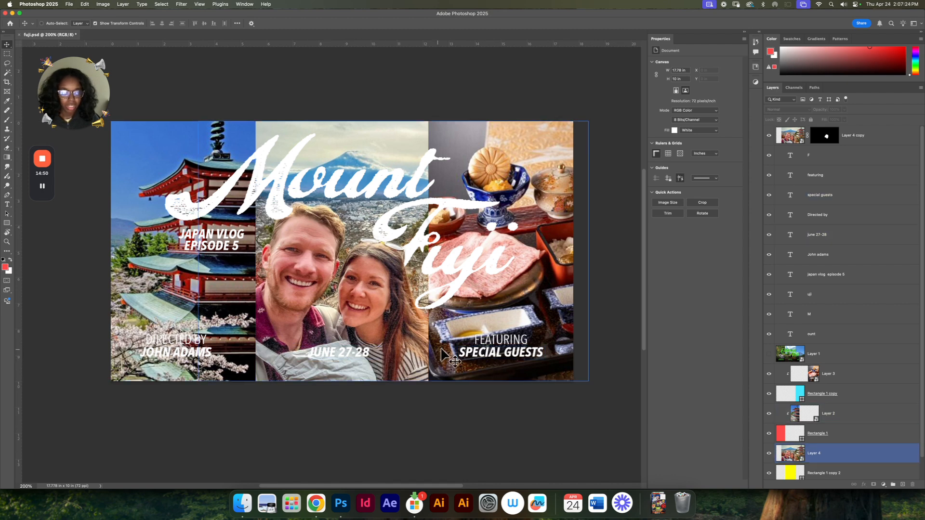
pyautogui.click(806, 337)
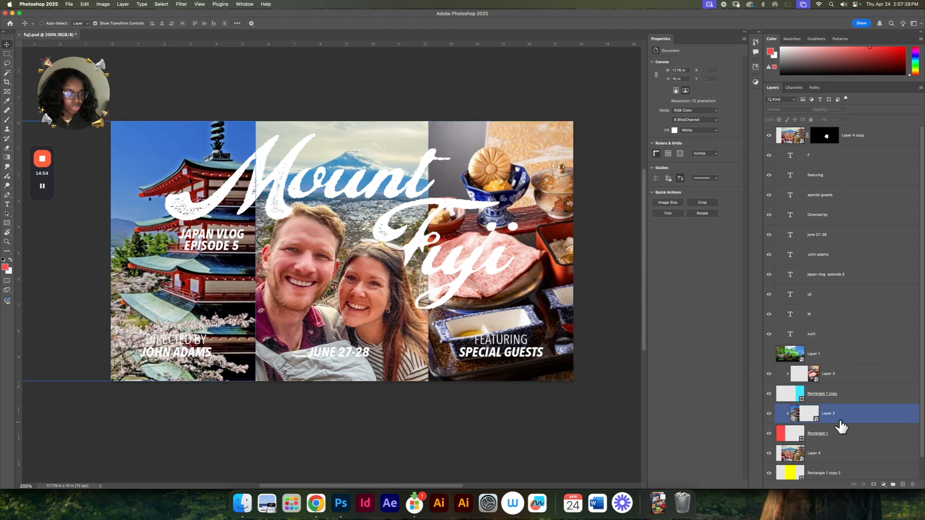
pyautogui.click(857, 354)
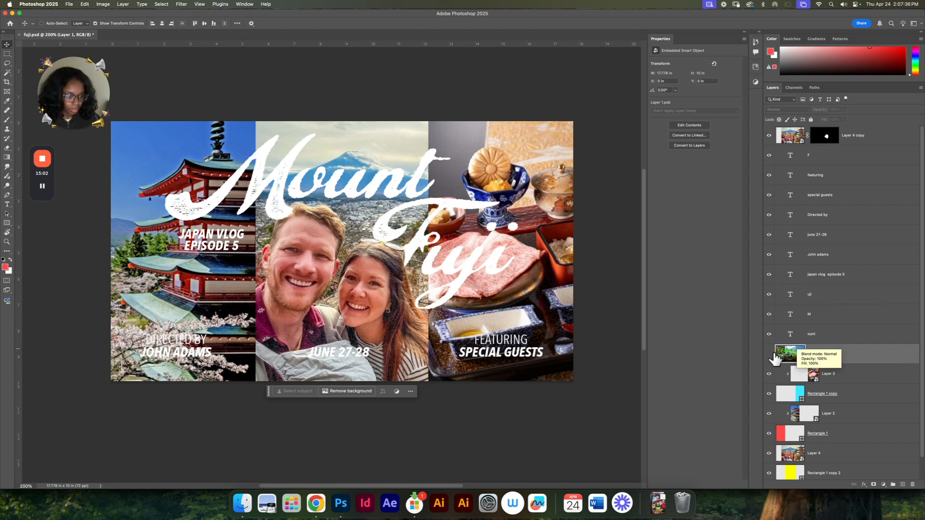
pyautogui.press('g')
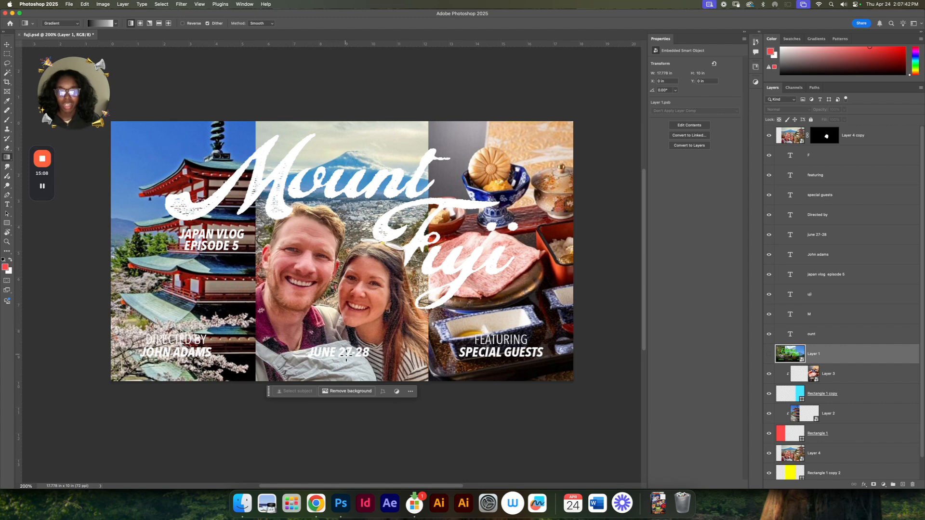
pyautogui.moveTo(357, 338); pyautogui.dragTo(357, 202)
pyautogui.press('v')
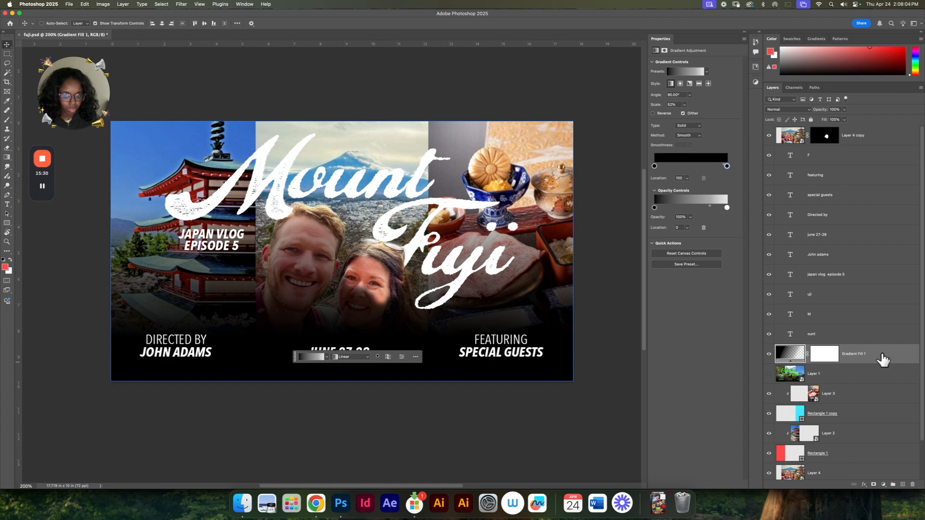
# Step: Move the gradient's endpoints down, starting below the canvas and ending near the woman's chin, to leave a soft shadow behind the credits
pyautogui.press('g')
pyautogui.moveTo(357, 203); pyautogui.dragTo(358, 290)
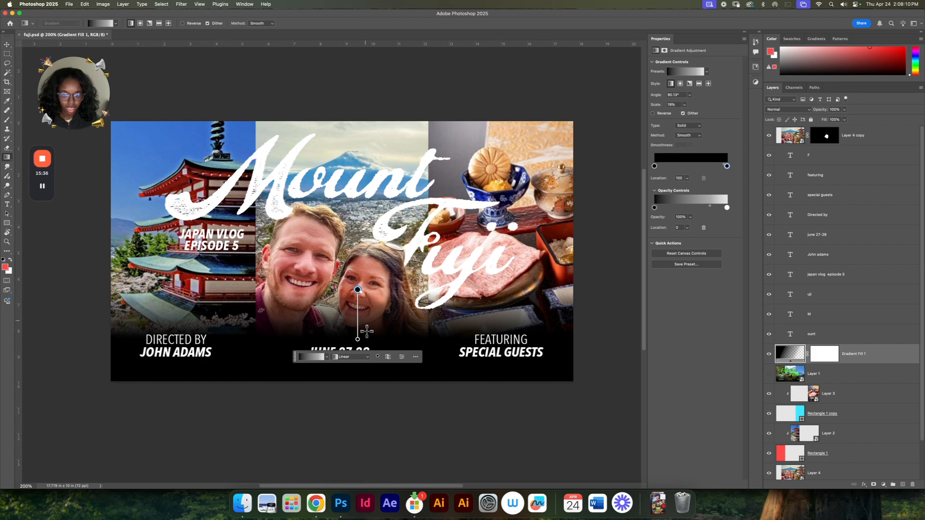
pyautogui.moveTo(358, 340); pyautogui.dragTo(358, 406)
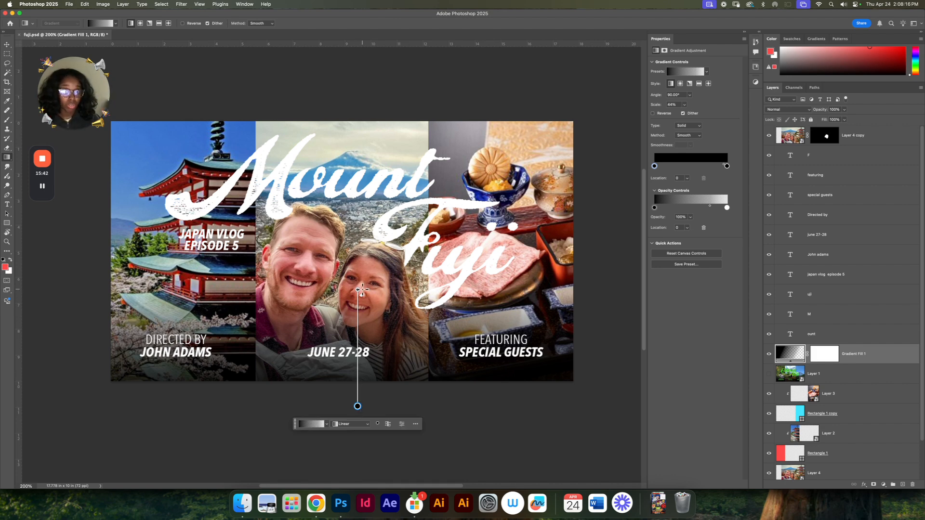
pyautogui.moveTo(358, 291); pyautogui.dragTo(357, 316)
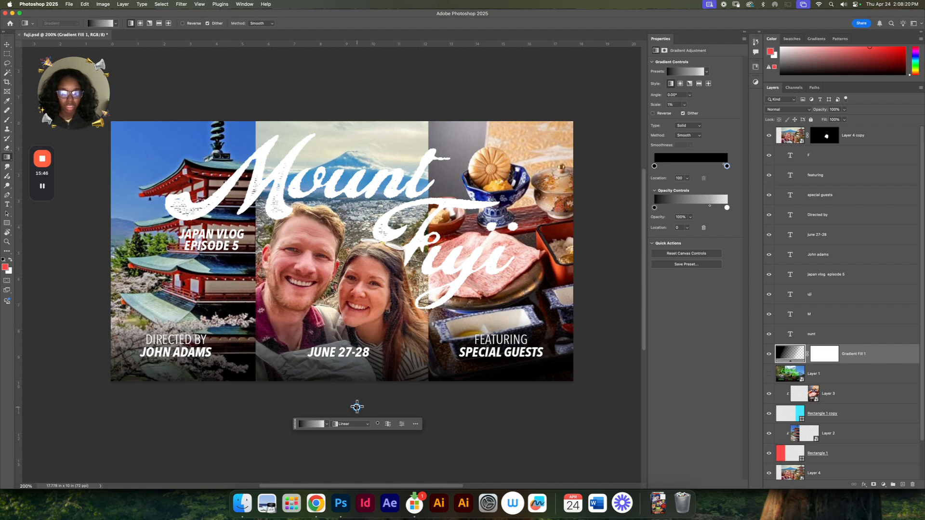
pyautogui.moveTo(356, 412); pyautogui.dragTo(358, 453)
pyautogui.press('super+z')
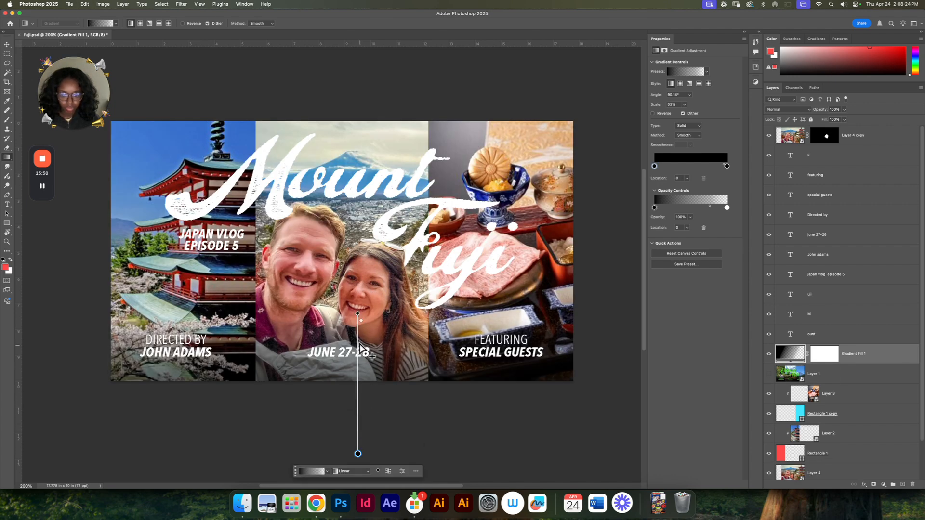
pyautogui.moveTo(357, 314); pyautogui.dragTo(358, 337)
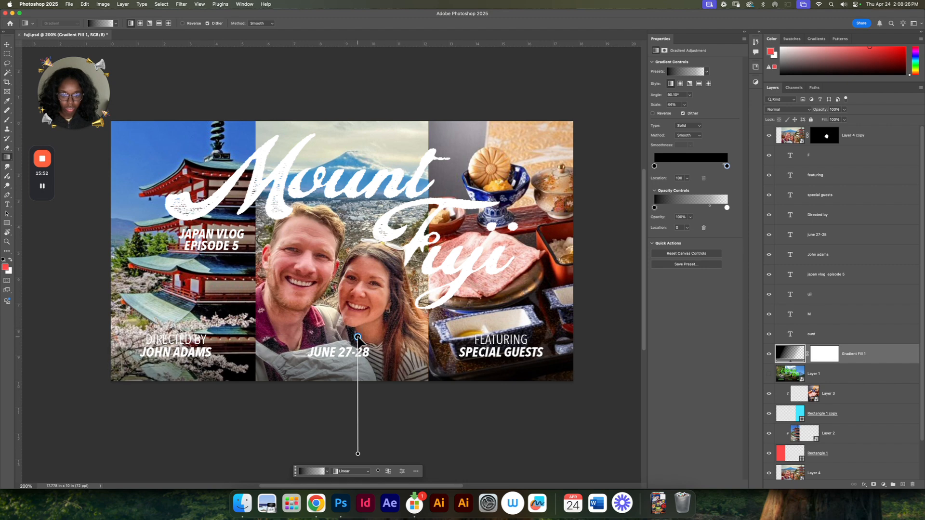
pyautogui.moveTo(357, 454); pyautogui.dragTo(357, 413)
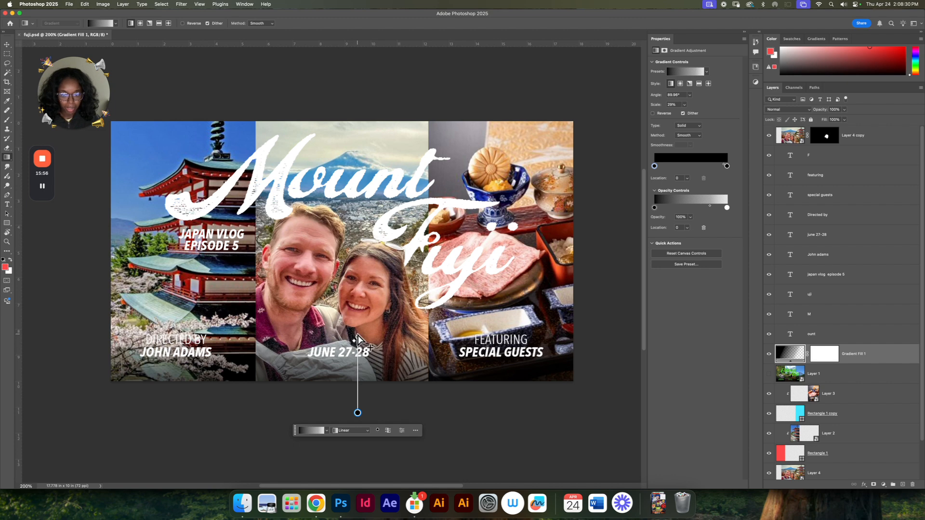
pyautogui.moveTo(358, 337); pyautogui.dragTo(359, 317)
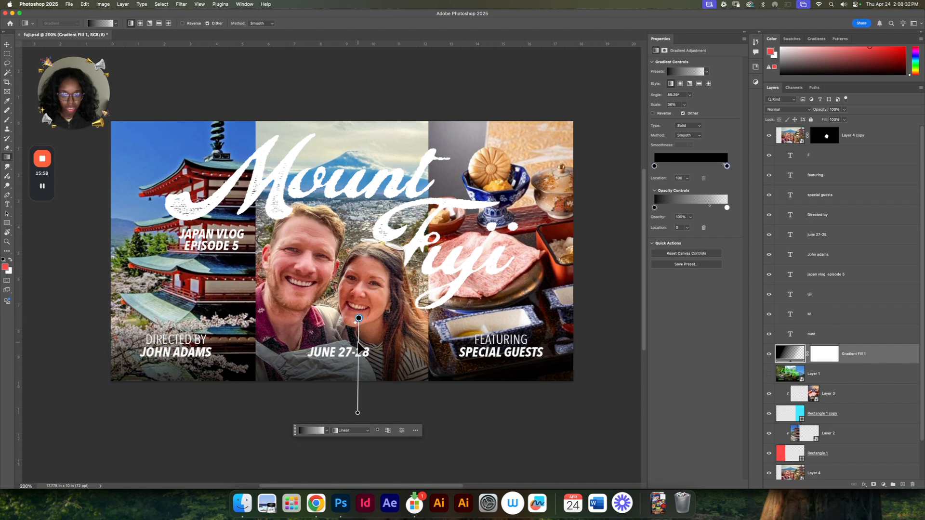
pyautogui.moveTo(358, 413); pyautogui.dragTo(357, 403)
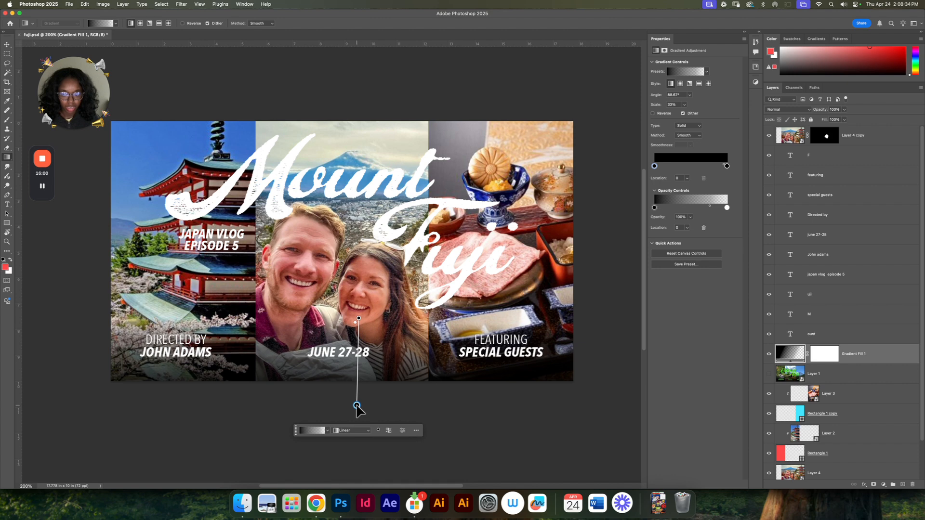
# Step: Select the director credit, date and special-guests text layers together and nudge them slightly down
pyautogui.press('v')
pyautogui.click(477, 355)
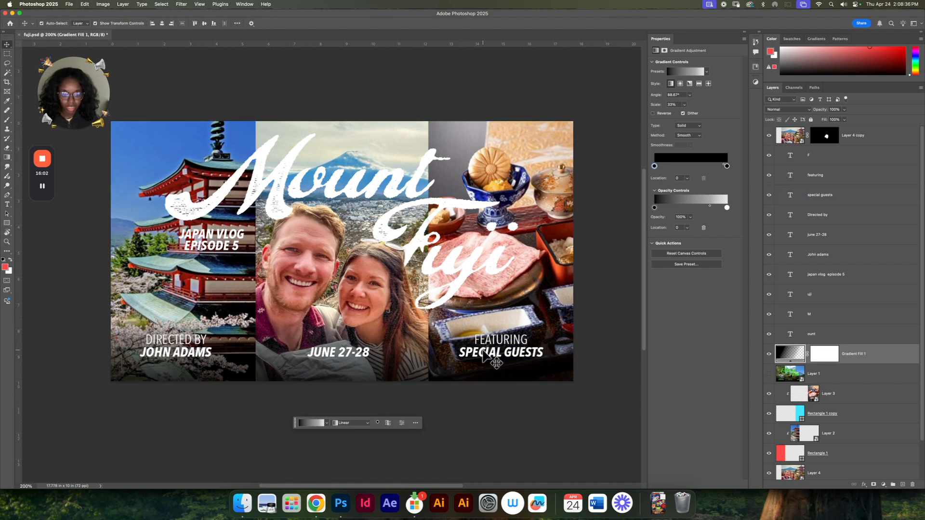
pyautogui.keyDown('shift'); pyautogui.click(503, 340); pyautogui.keyUp('shift')
pyautogui.keyDown('shift'); pyautogui.click(340, 352); pyautogui.keyUp('shift')
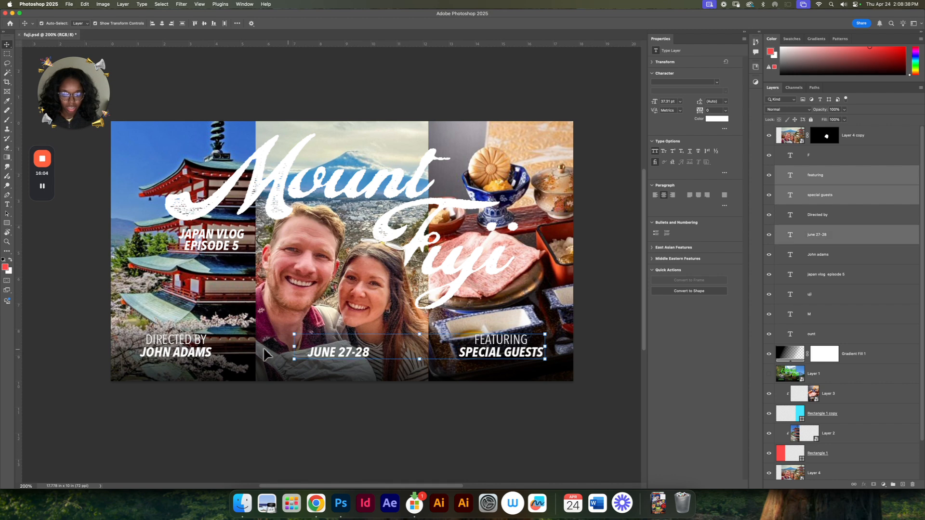
pyautogui.keyDown('shift'); pyautogui.click(189, 354); pyautogui.keyUp('shift')
pyautogui.keyDown('shift'); pyautogui.click(189, 342); pyautogui.keyUp('shift')
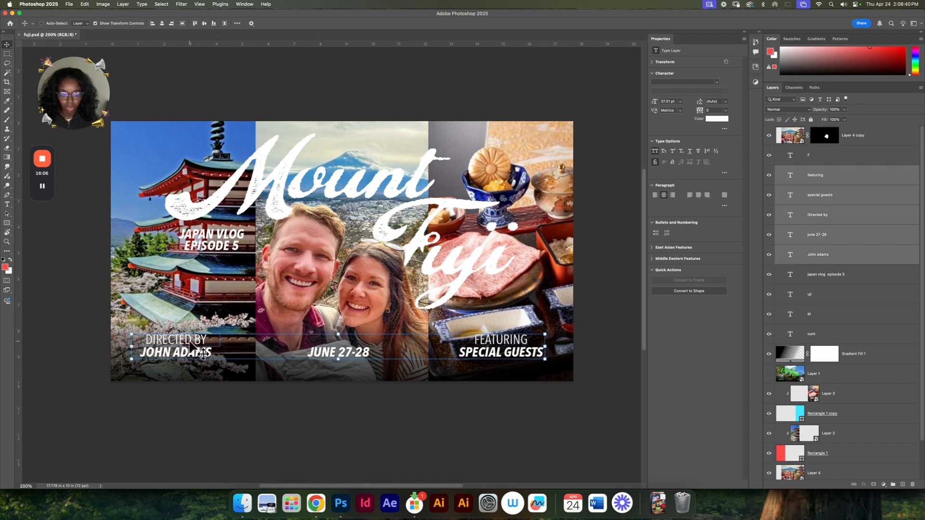
pyautogui.hotkey('shift', 'Down')
pyautogui.click(351, 409)
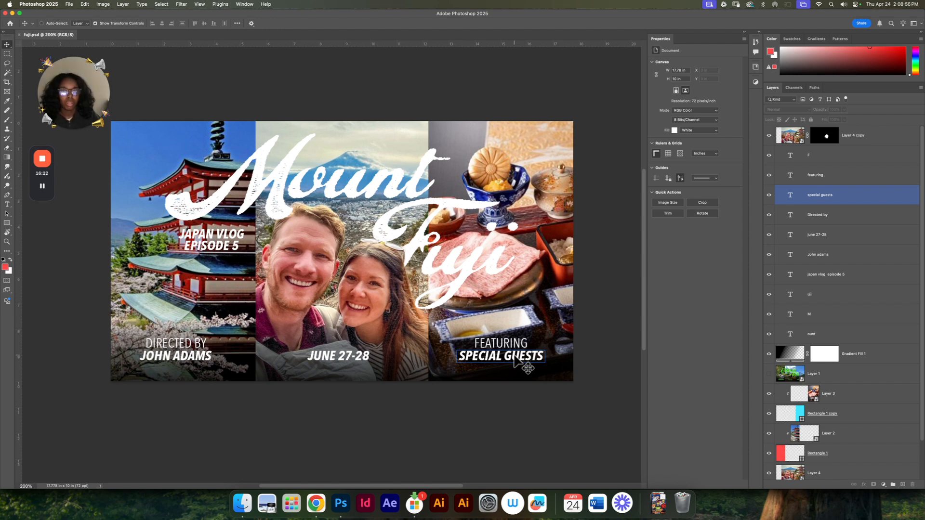
# Step: Add a black outside stroke of 7 px to the "JAPAN VLOG EPISODE 5" subtitle
pyautogui.click(221, 248)
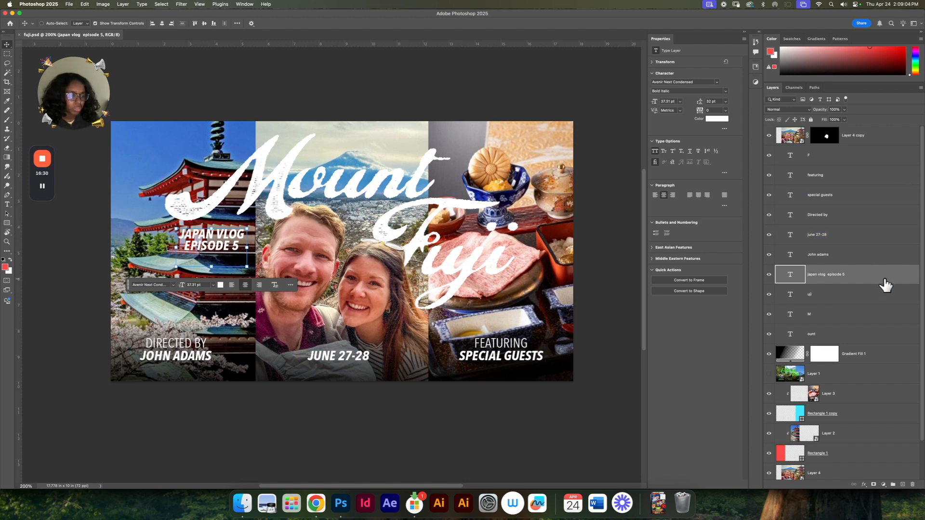
pyautogui.doubleClick(885, 285)
pyautogui.click(432, 176)
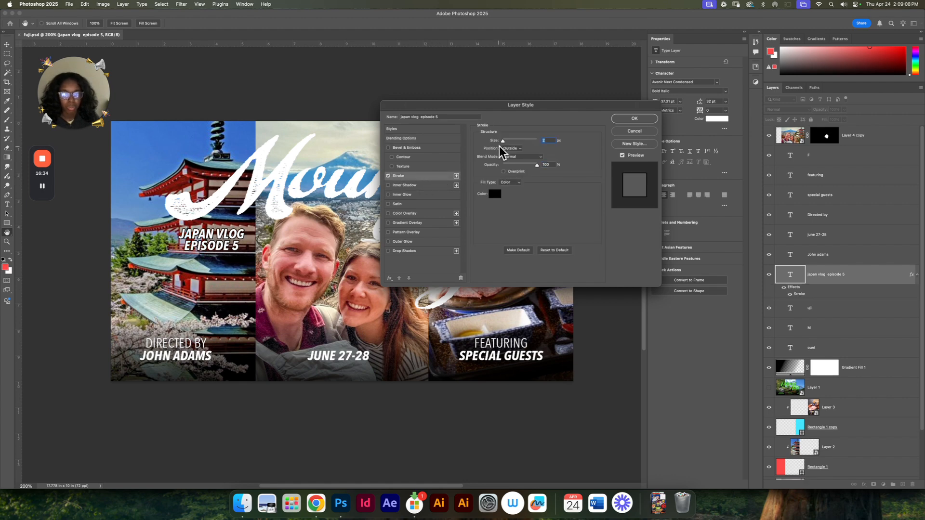
pyautogui.moveTo(503, 141); pyautogui.dragTo(505, 140)
pyautogui.press('Up')
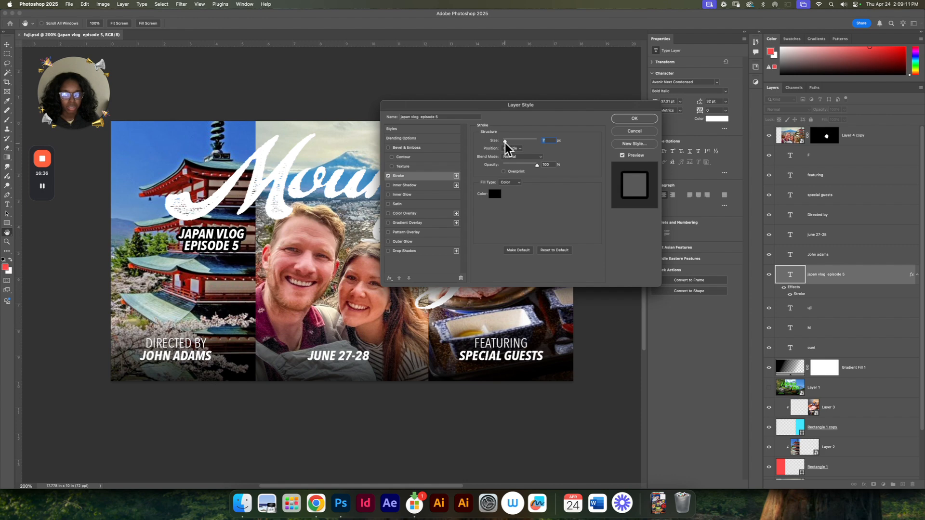
pyautogui.click(655, 120)
# Step: Group the director credit, date and special-guests text layers
pyautogui.press('v')
pyautogui.click(496, 362)
pyautogui.keyDown('shift'); pyautogui.click(511, 348); pyautogui.keyUp('shift')
pyautogui.keyDown('shift'); pyautogui.click(354, 366); pyautogui.keyUp('shift')
pyautogui.keyDown('shift'); pyautogui.click(219, 361); pyautogui.keyUp('shift')
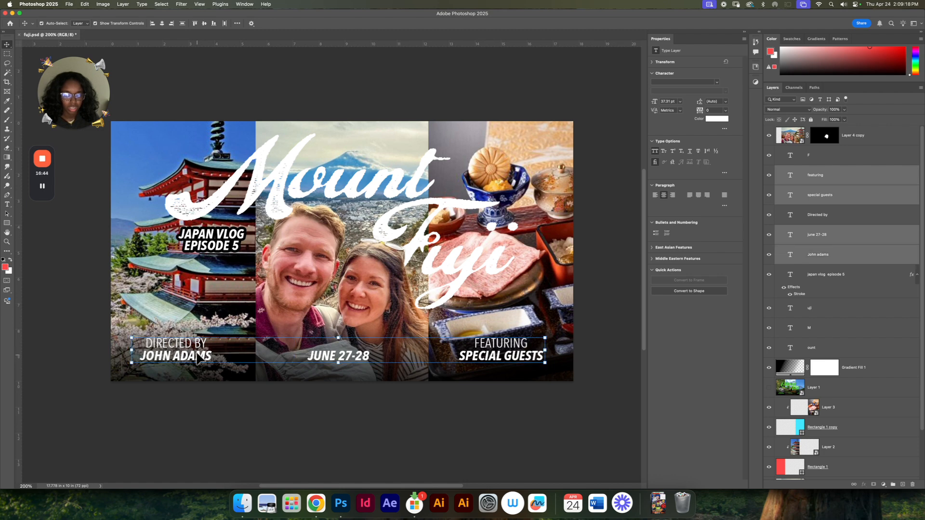
pyautogui.keyDown('shift'); pyautogui.click(198, 348); pyautogui.keyUp('shift')
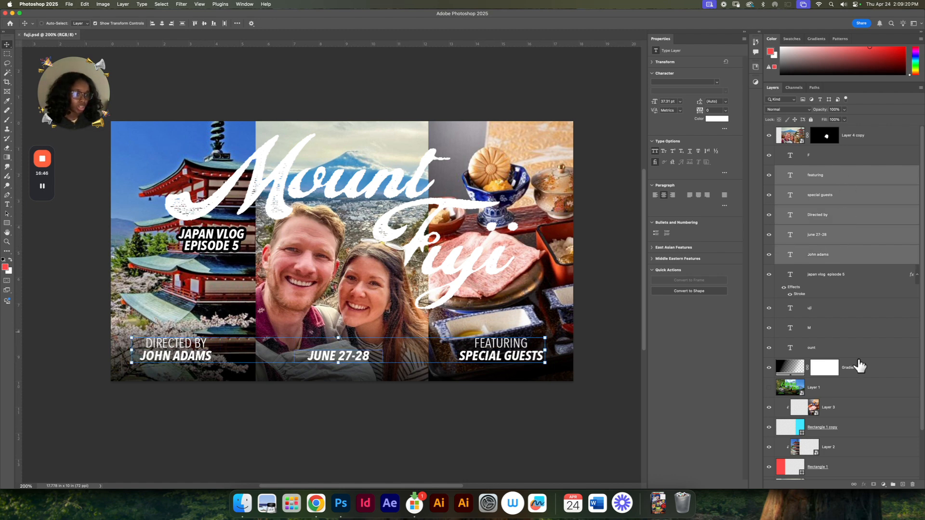
pyautogui.click(893, 485)
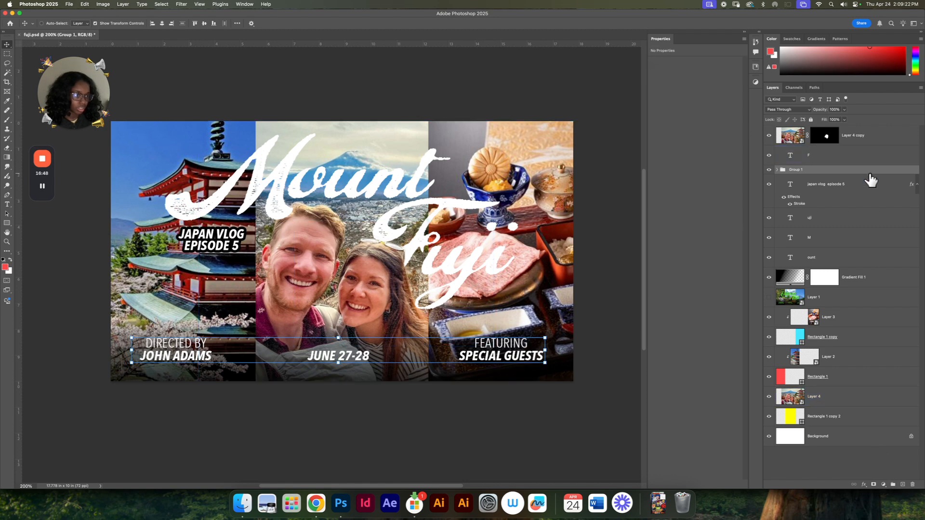
# Step: Copy the subtitle's stroke effect onto the group of credits and date text
pyautogui.click(914, 192)
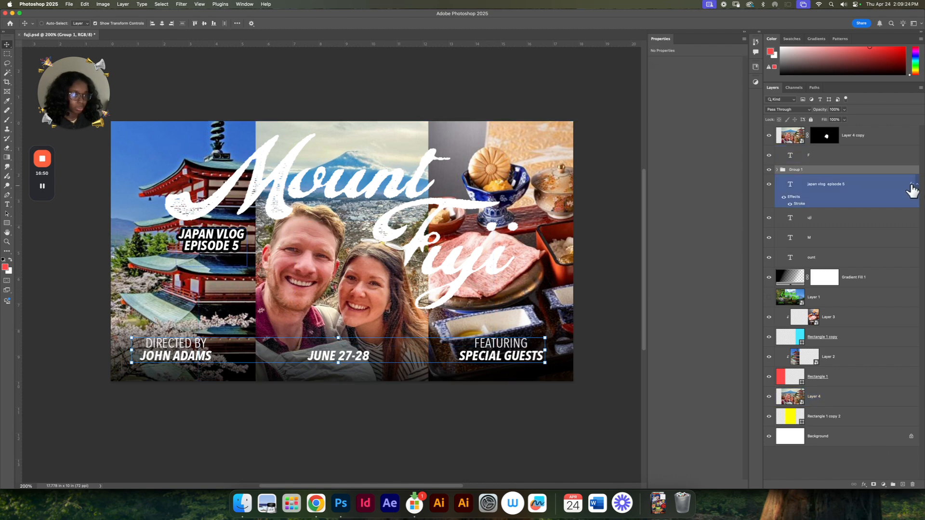
pyautogui.moveTo(911, 192); pyautogui.dragTo(913, 178)
pyautogui.moveTo(907, 168); pyautogui.dragTo(908, 170)
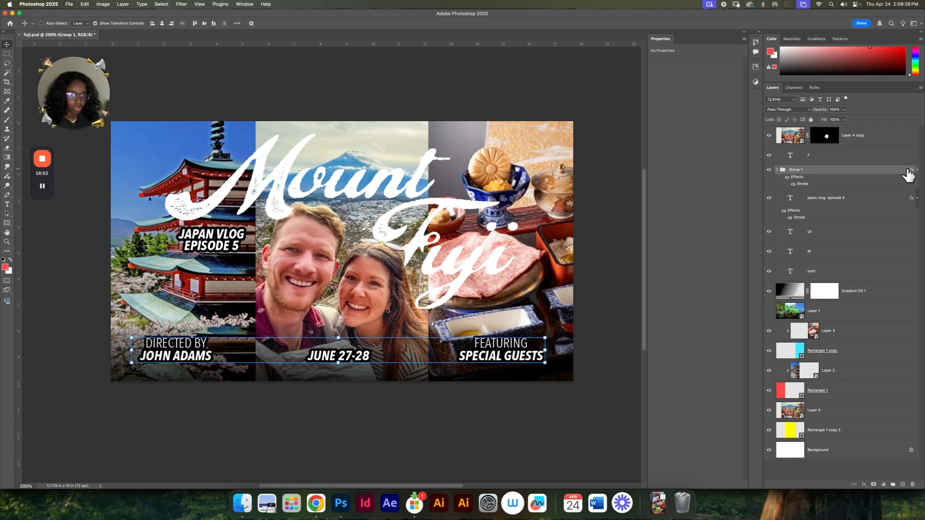
pyautogui.keyDown('super'); pyautogui.click(543, 424); pyautogui.keyUp('super')
pyautogui.keyDown('super'); pyautogui.click(501, 364); pyautogui.keyUp('super')
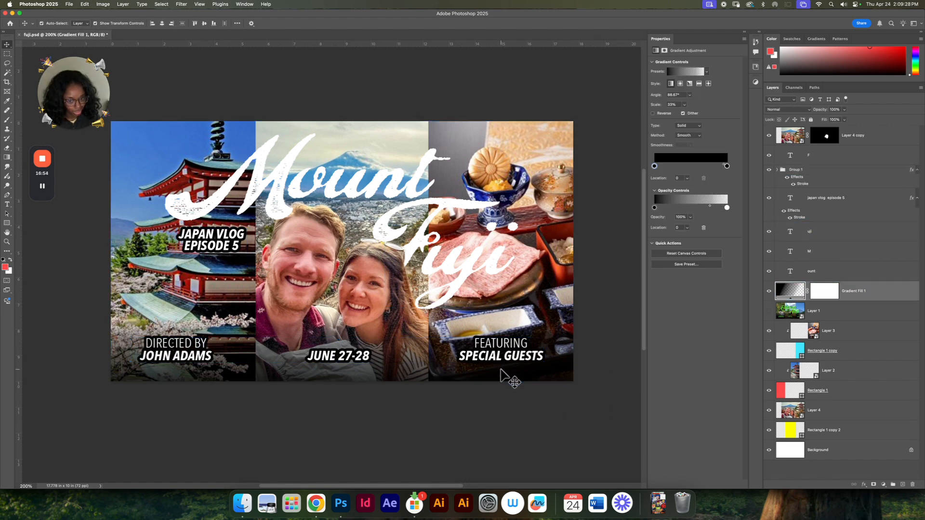
# Step: Hide the gradient fill layer above the photo panels and check the thumbnail at a smaller scale
pyautogui.click(768, 290)
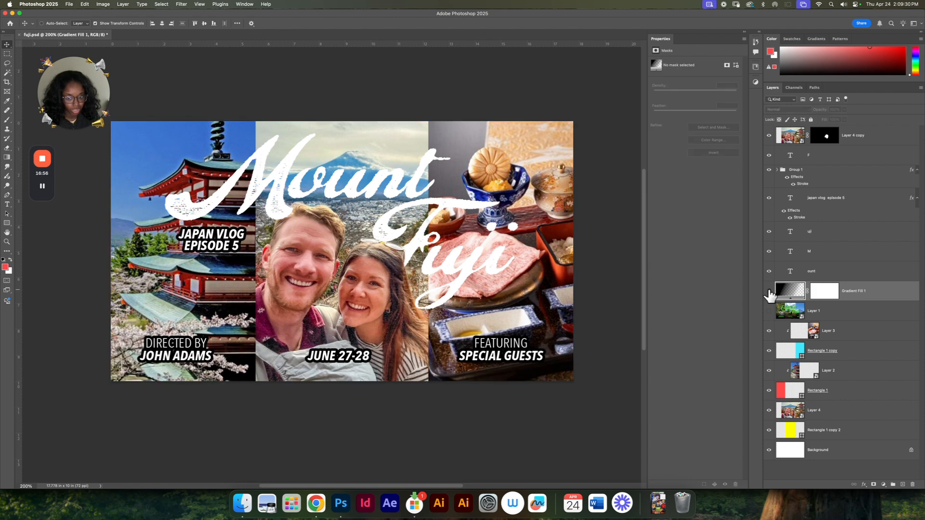
pyautogui.press('super+1')
pyautogui.press('super+minus')
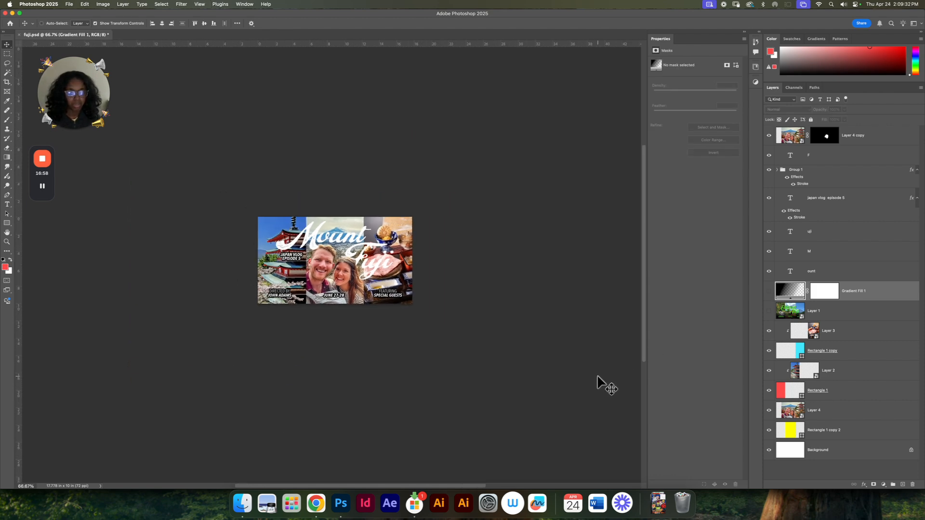
pyautogui.press('super+equal')
pyautogui.press('super+equal')
pyautogui.click(477, 333)
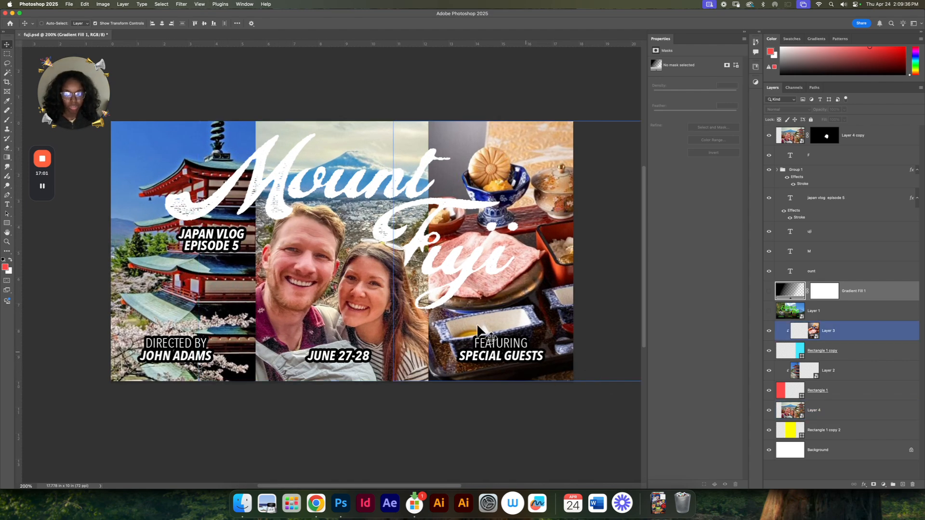
# Step: Paint white with an enlarged brush on the top couple photo's mask so the man's hair overlaps the title's letter M
pyautogui.keyDown('super'); pyautogui.click(275, 199); pyautogui.keyUp('super')
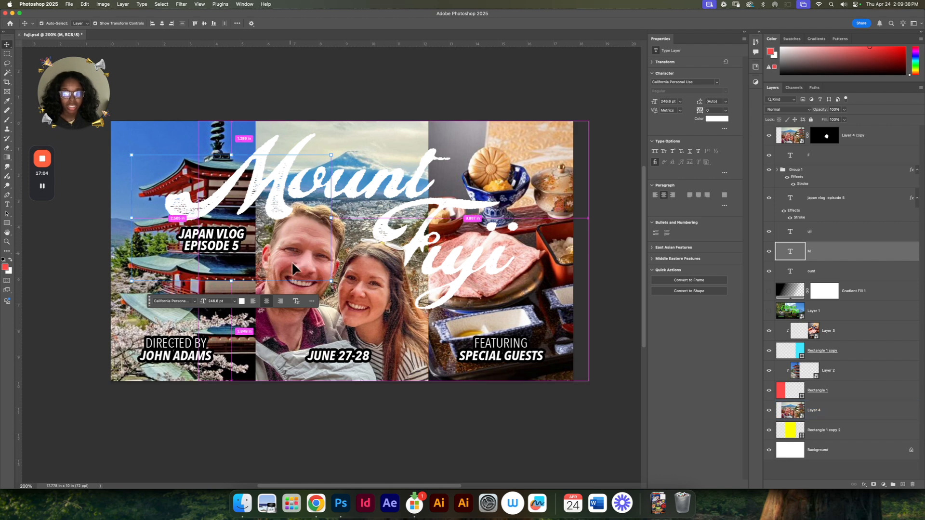
pyautogui.keyDown('super'); pyautogui.click(378, 295); pyautogui.keyUp('super')
pyautogui.click(825, 140)
pyautogui.click(825, 138)
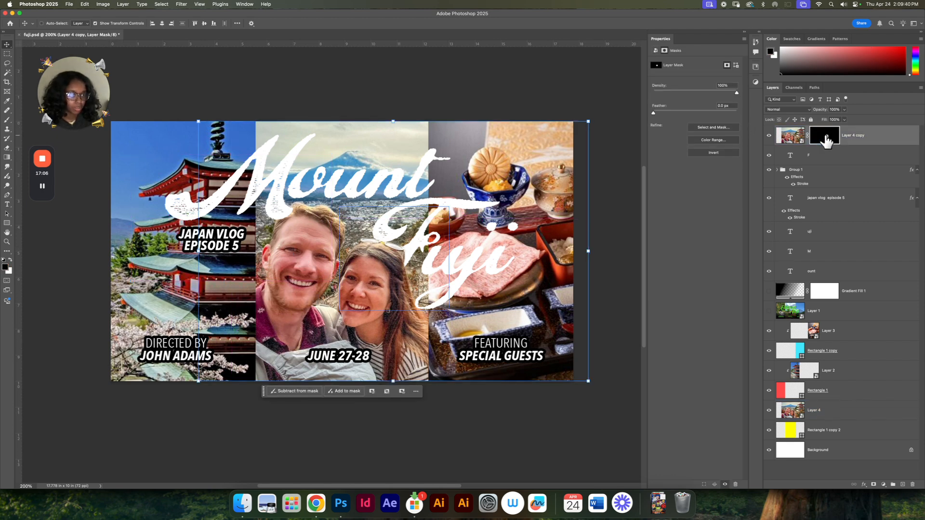
pyautogui.press('b')
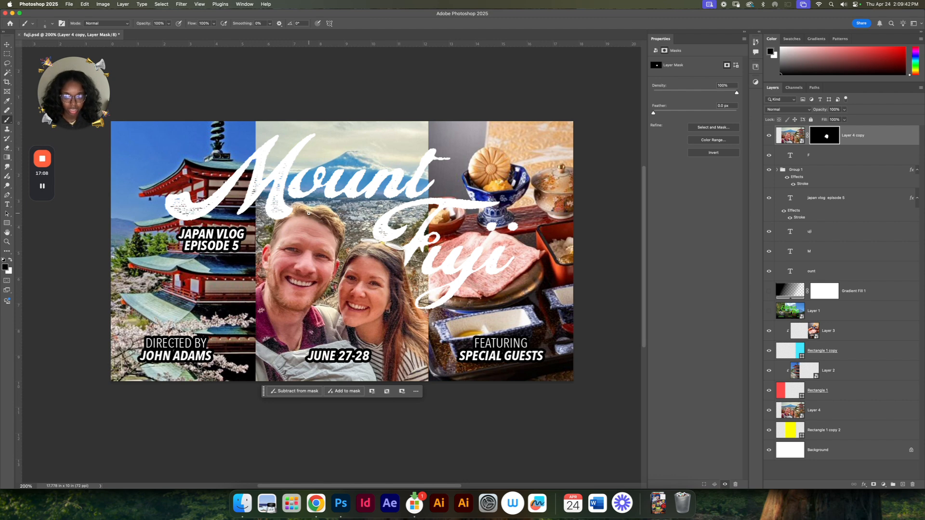
pyautogui.press(']')
pyautogui.press(']')
pyautogui.press(']')
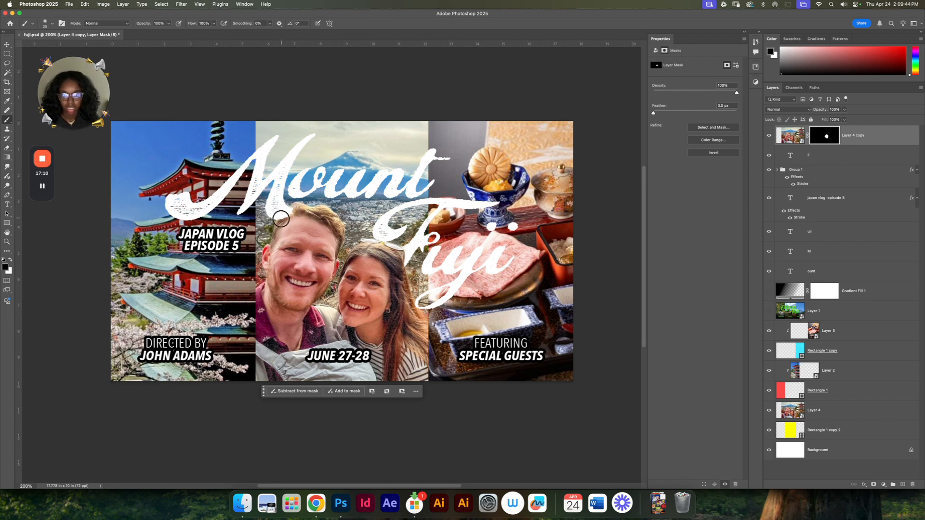
pyautogui.press('x')
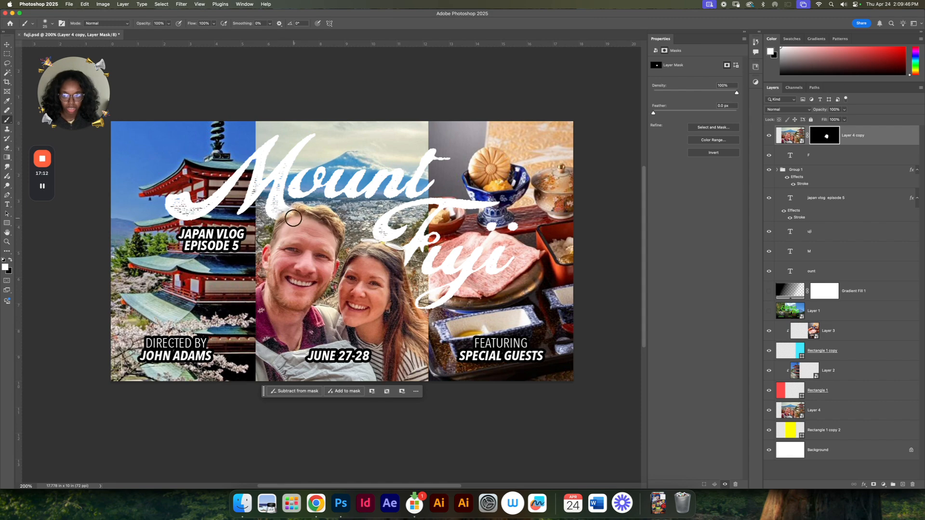
pyautogui.scroll(5, 293, 216)
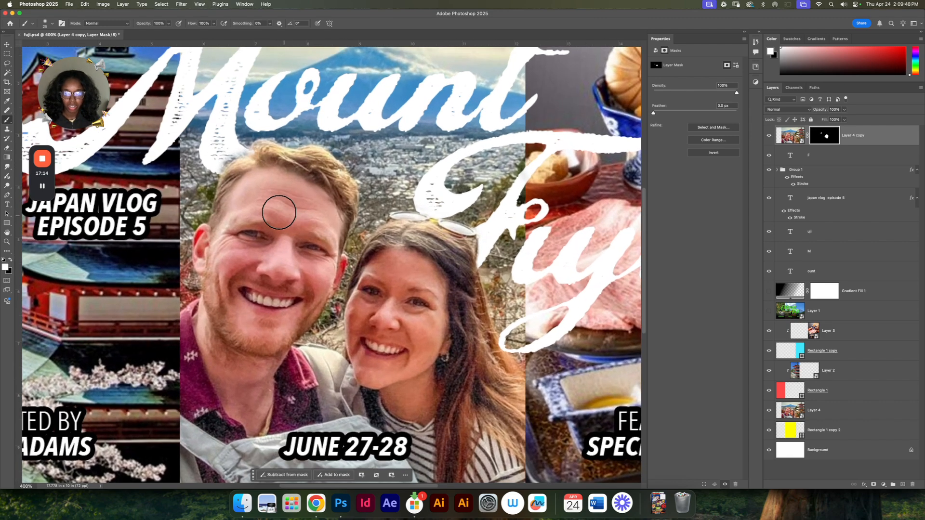
# Step: Refine the top couple photo's mask along the man's hairline by painting black with a smaller brush where it meets the letter M
pyautogui.press('x')
pyautogui.press('[')
pyautogui.press('[')
pyautogui.press('[')
pyautogui.press('[')
pyautogui.press('[')
pyautogui.press('[')
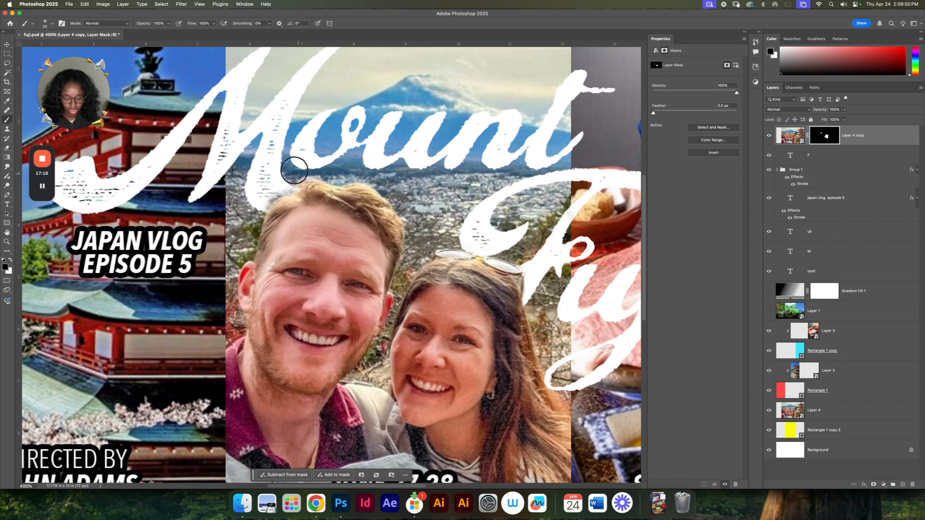
pyautogui.moveTo(280, 193)
pyautogui.mouseDown()
pyautogui.moveTo(265, 208)
pyautogui.moveTo(281, 196)
pyautogui.mouseUp()
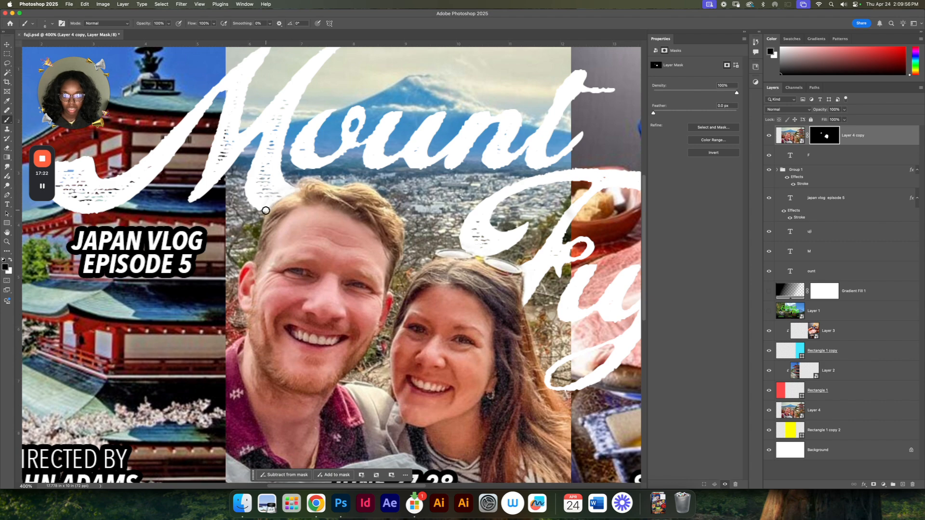
pyautogui.press('x')
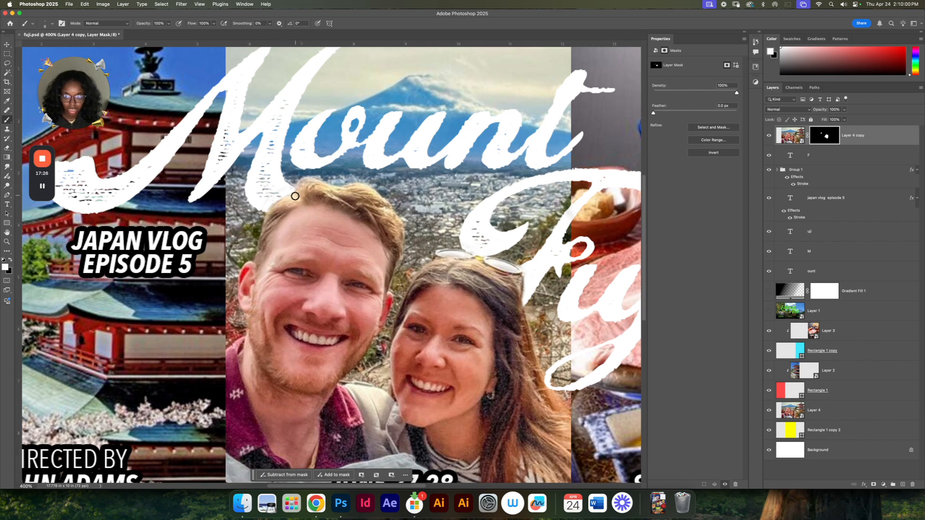
pyautogui.press('super+minus')
pyautogui.press('super+minus')
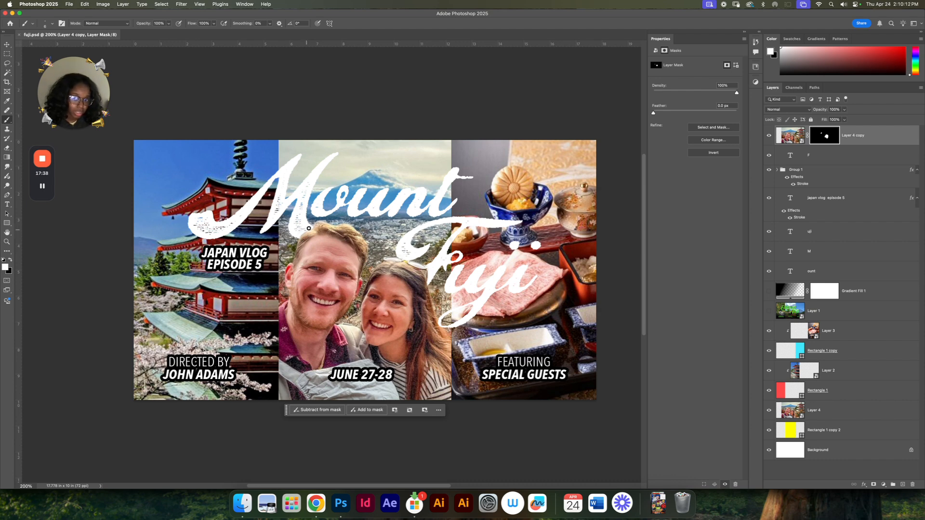
# Step: Add a Multiply drop shadow to the title's letter M, starting from the default settings, with a larger offset and higher opacity
pyautogui.press('v')
pyautogui.press('super')
pyautogui.click(284, 164)
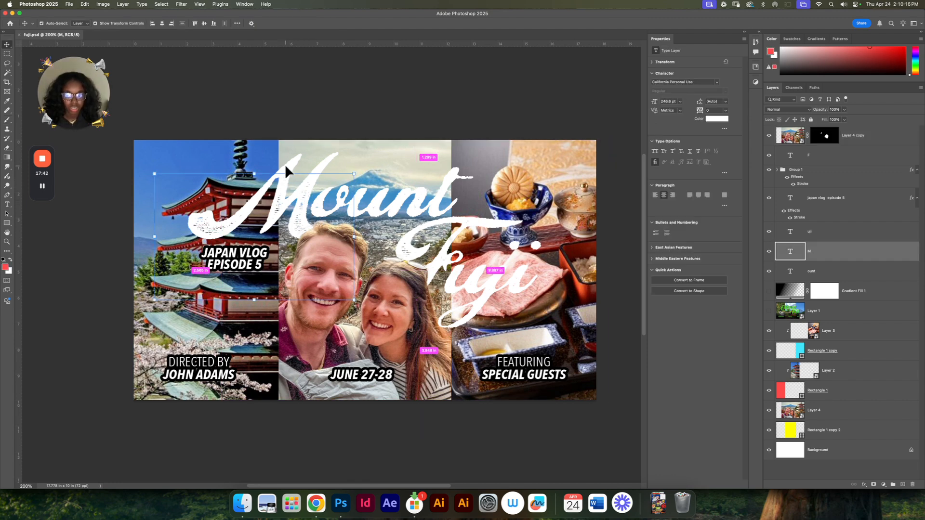
pyautogui.doubleClick(832, 251)
pyautogui.click(423, 253)
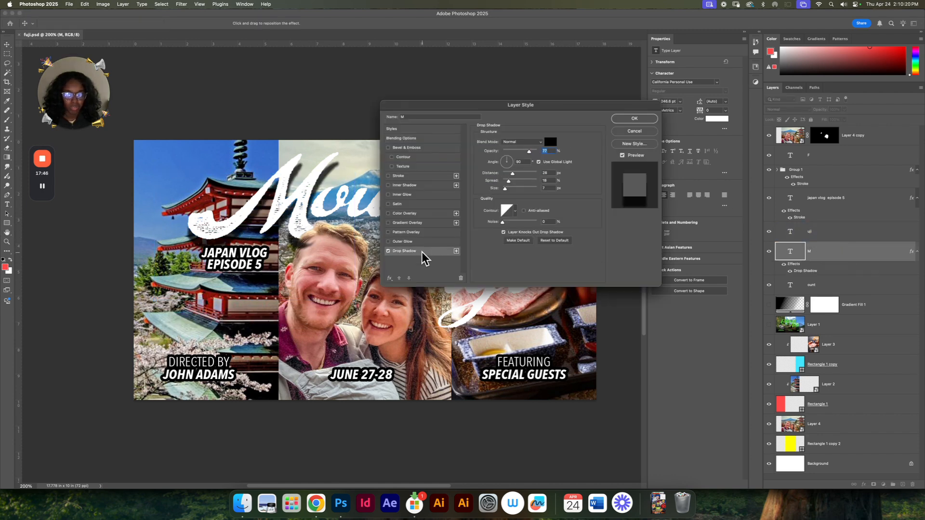
pyautogui.moveTo(496, 107); pyautogui.dragTo(549, 82)
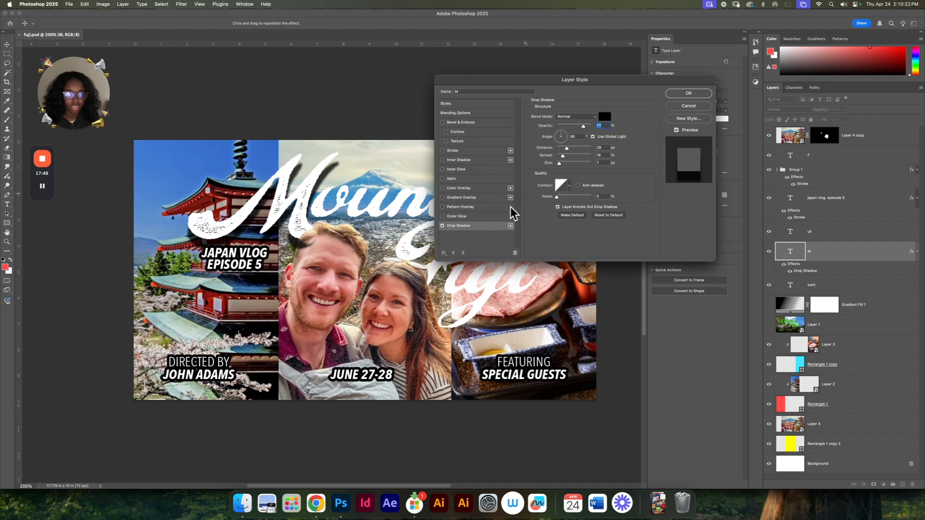
pyautogui.click(608, 216)
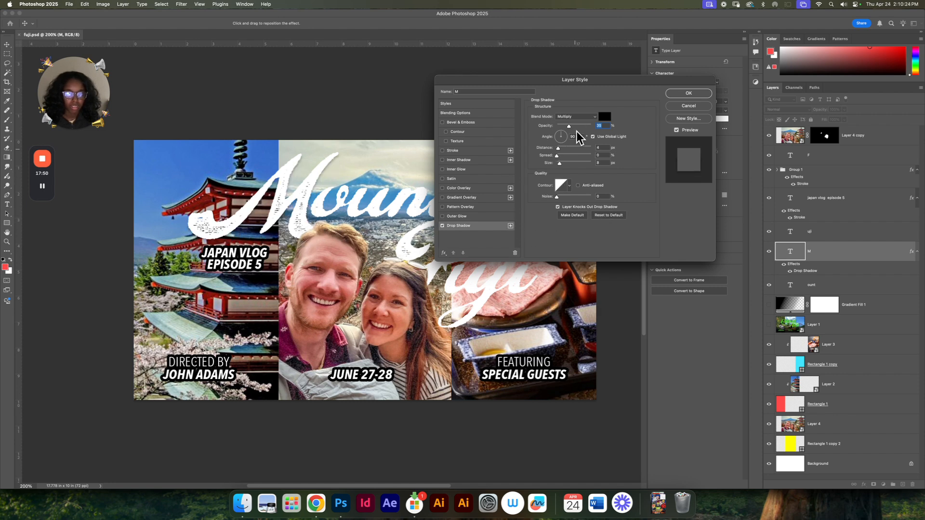
pyautogui.moveTo(275, 232); pyautogui.dragTo(280, 236)
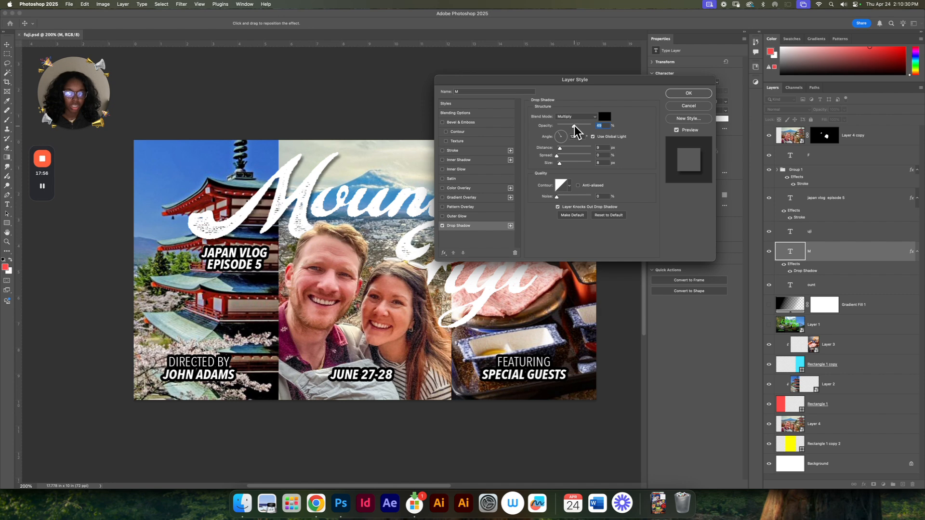
pyautogui.click(703, 96)
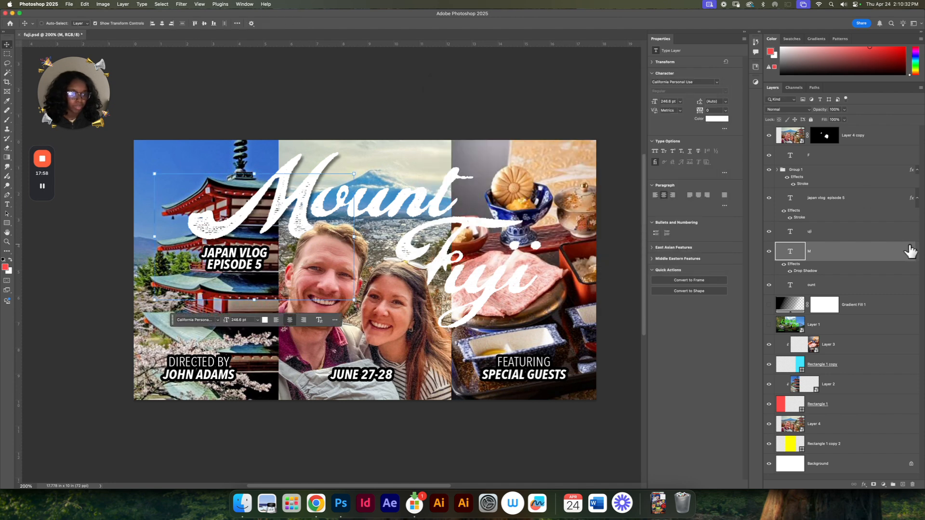
# Step: Copy the letter M's drop shadow onto the "ount" and "uji" text layers
pyautogui.moveTo(910, 251); pyautogui.dragTo(903, 306)
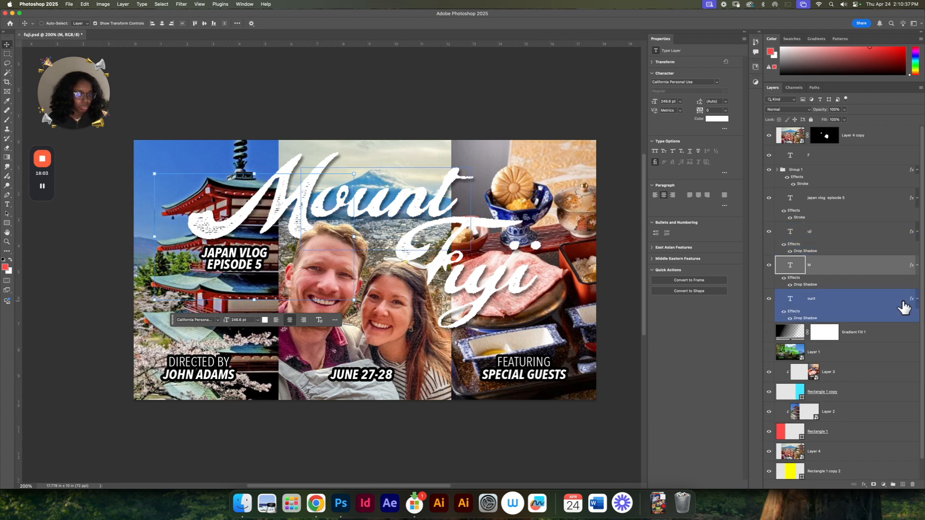
pyautogui.click(499, 450)
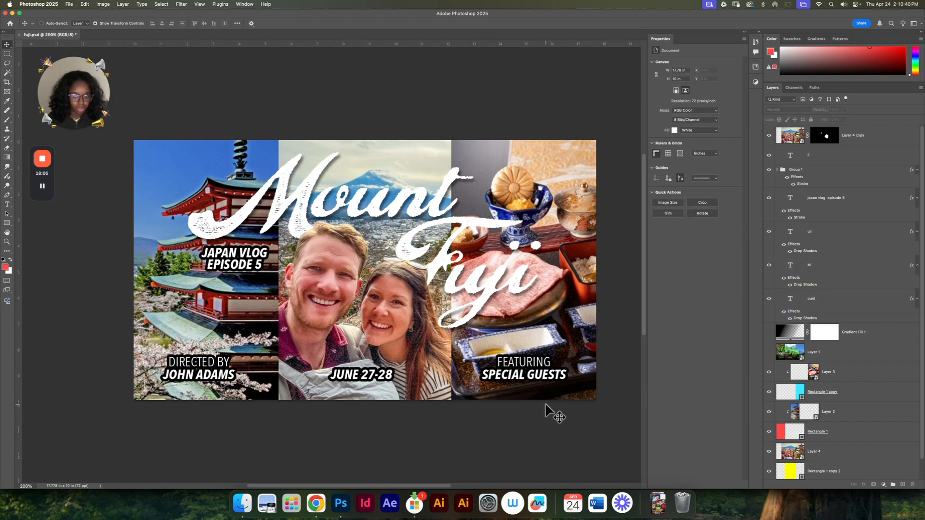
# Step: Preview the whole thumbnail in full-screen mode on a black background, and return to the standard view
pyautogui.press('super+minus')
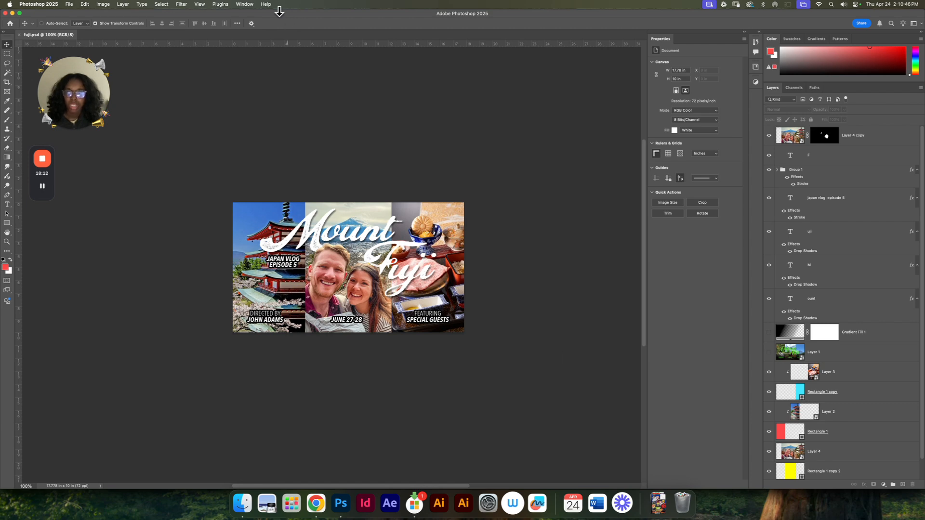
pyautogui.press('f')
pyautogui.press('f')
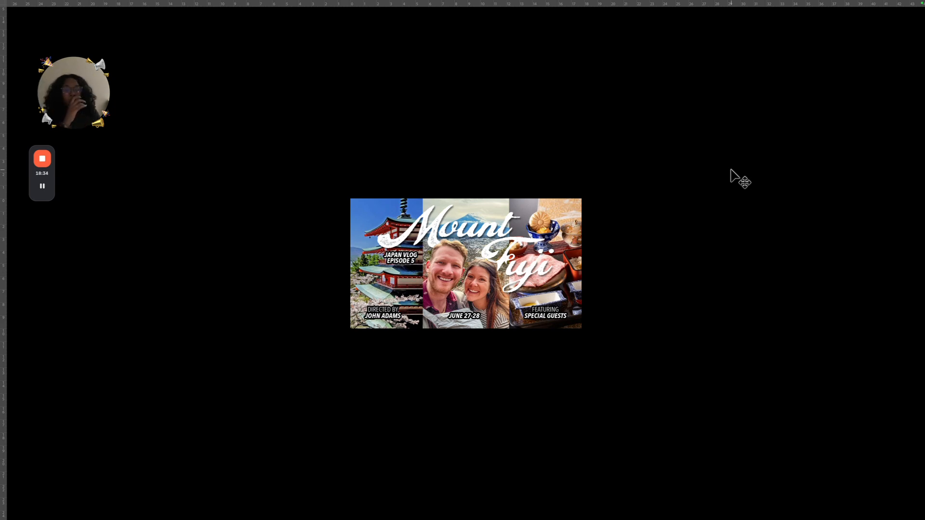
pyautogui.press('f')
# Step: Switch to Pinterest in Chrome and view the related "Tokyo" and "Hype Boy" title designs from the Mount Fuji reference pin
pyautogui.hotkey('ctrl', 'Up')
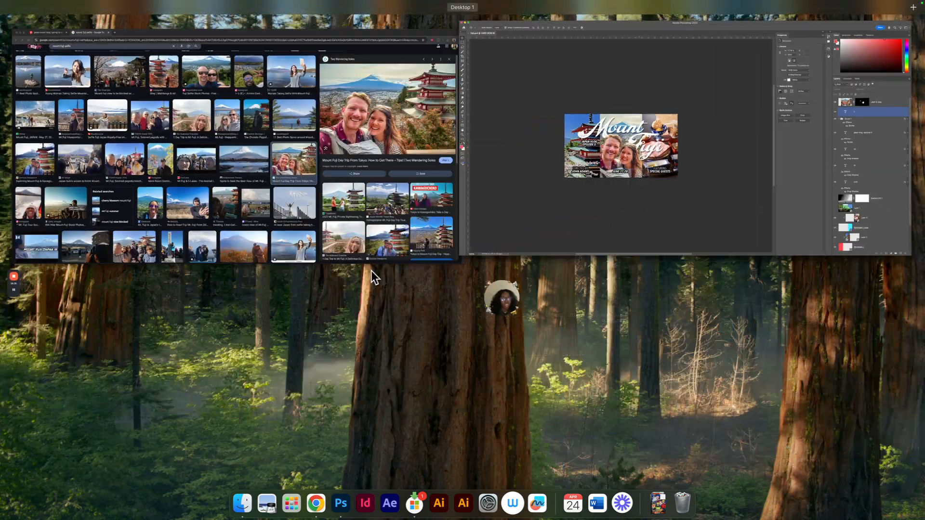
pyautogui.click(316, 187)
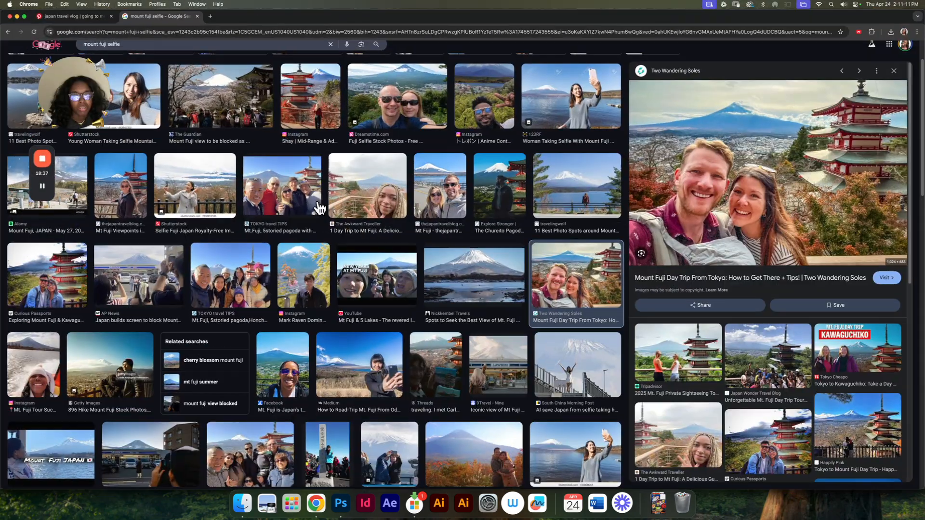
pyautogui.click(93, 16)
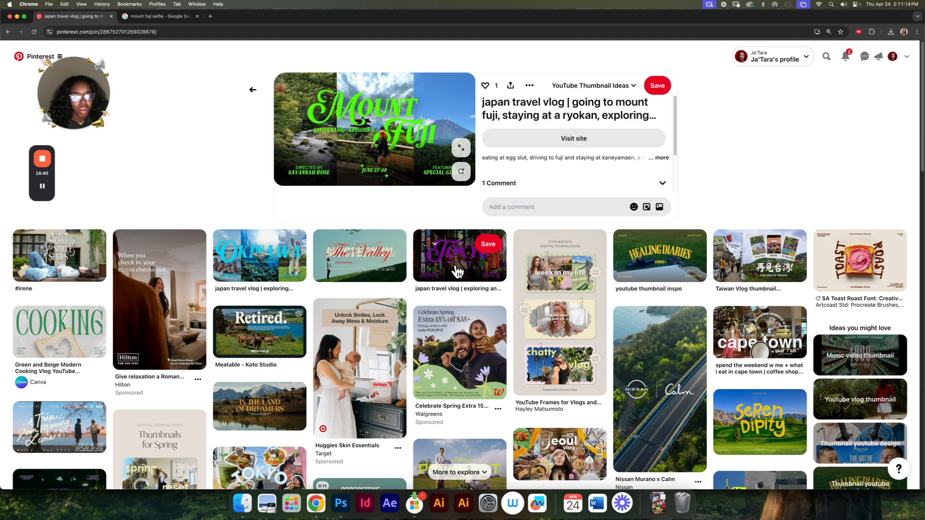
pyautogui.click(456, 268)
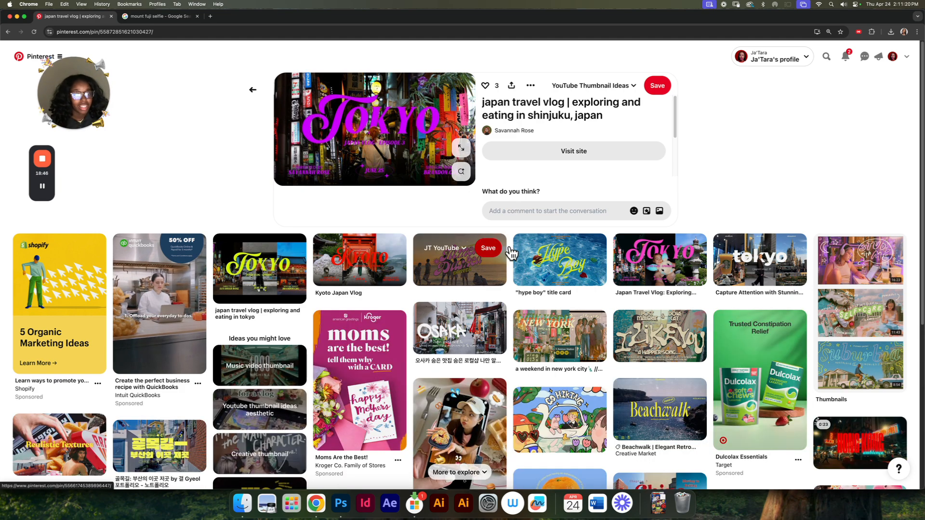
pyautogui.click(574, 258)
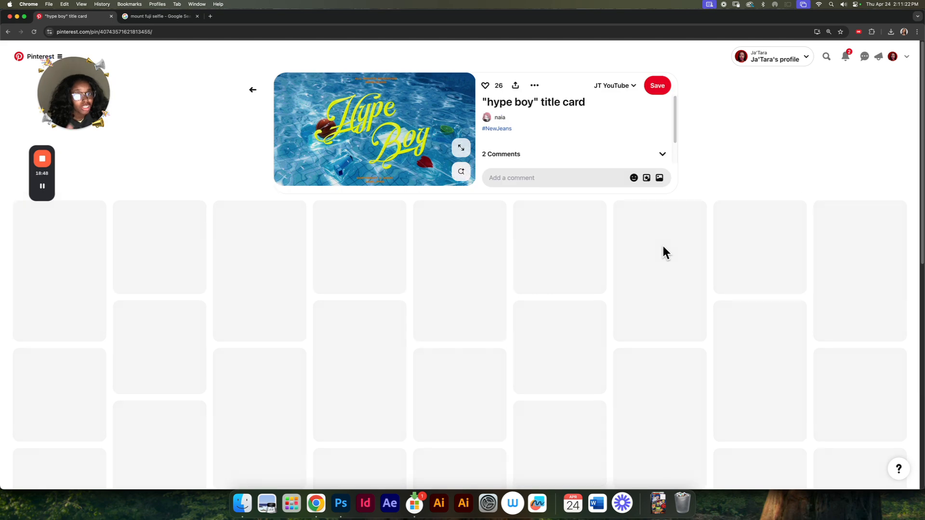